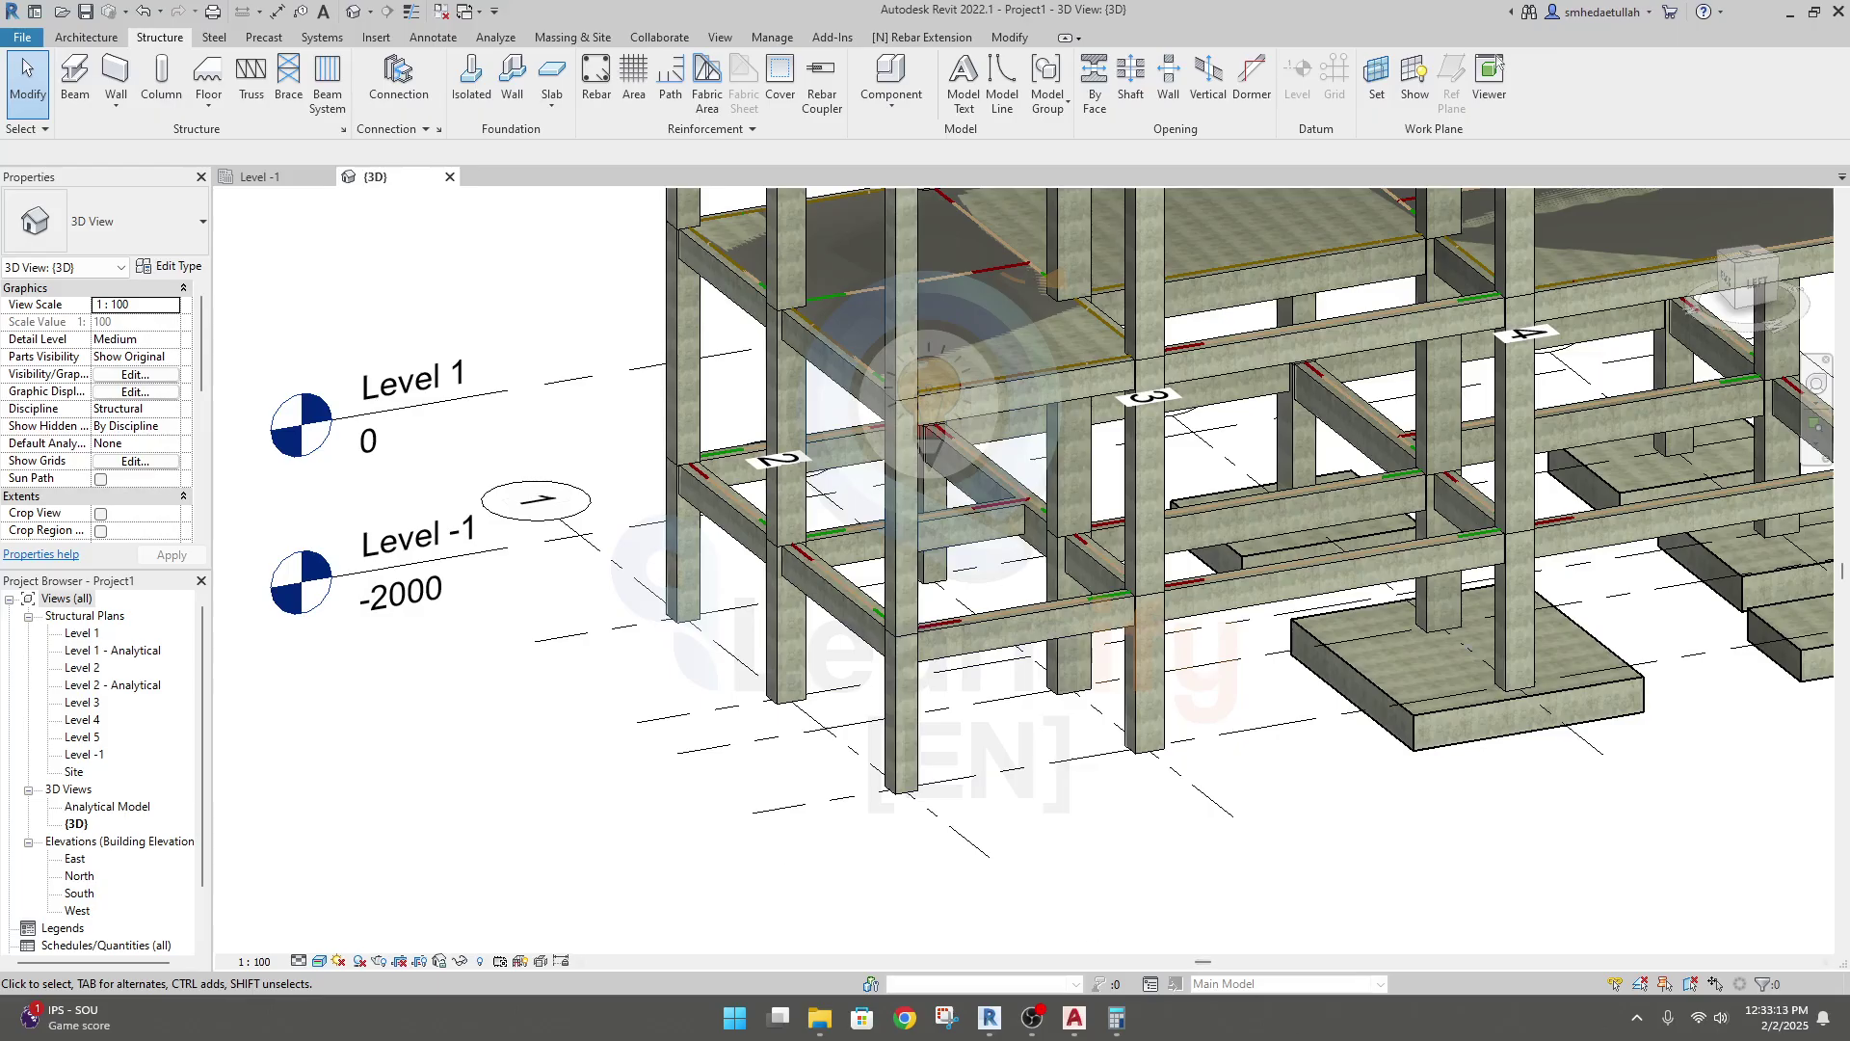
Step: Frame the CF2 and CF3 footings in the AutoCAD plan and inspect CF2's 24'-10" by 8'-0" outline
{"action": "left_click", "coordinate": [1075, 1018]}
{"action": "middle_click_drag", "start_coordinate": [899, 400], "coordinate": [873, 675]}
{"action": "scroll", "coordinate": [743, 517], "scroll_direction": "up", "scroll_amount": 4}
{"action": "scroll", "coordinate": [743, 516], "scroll_direction": "down", "scroll_amount": 4}
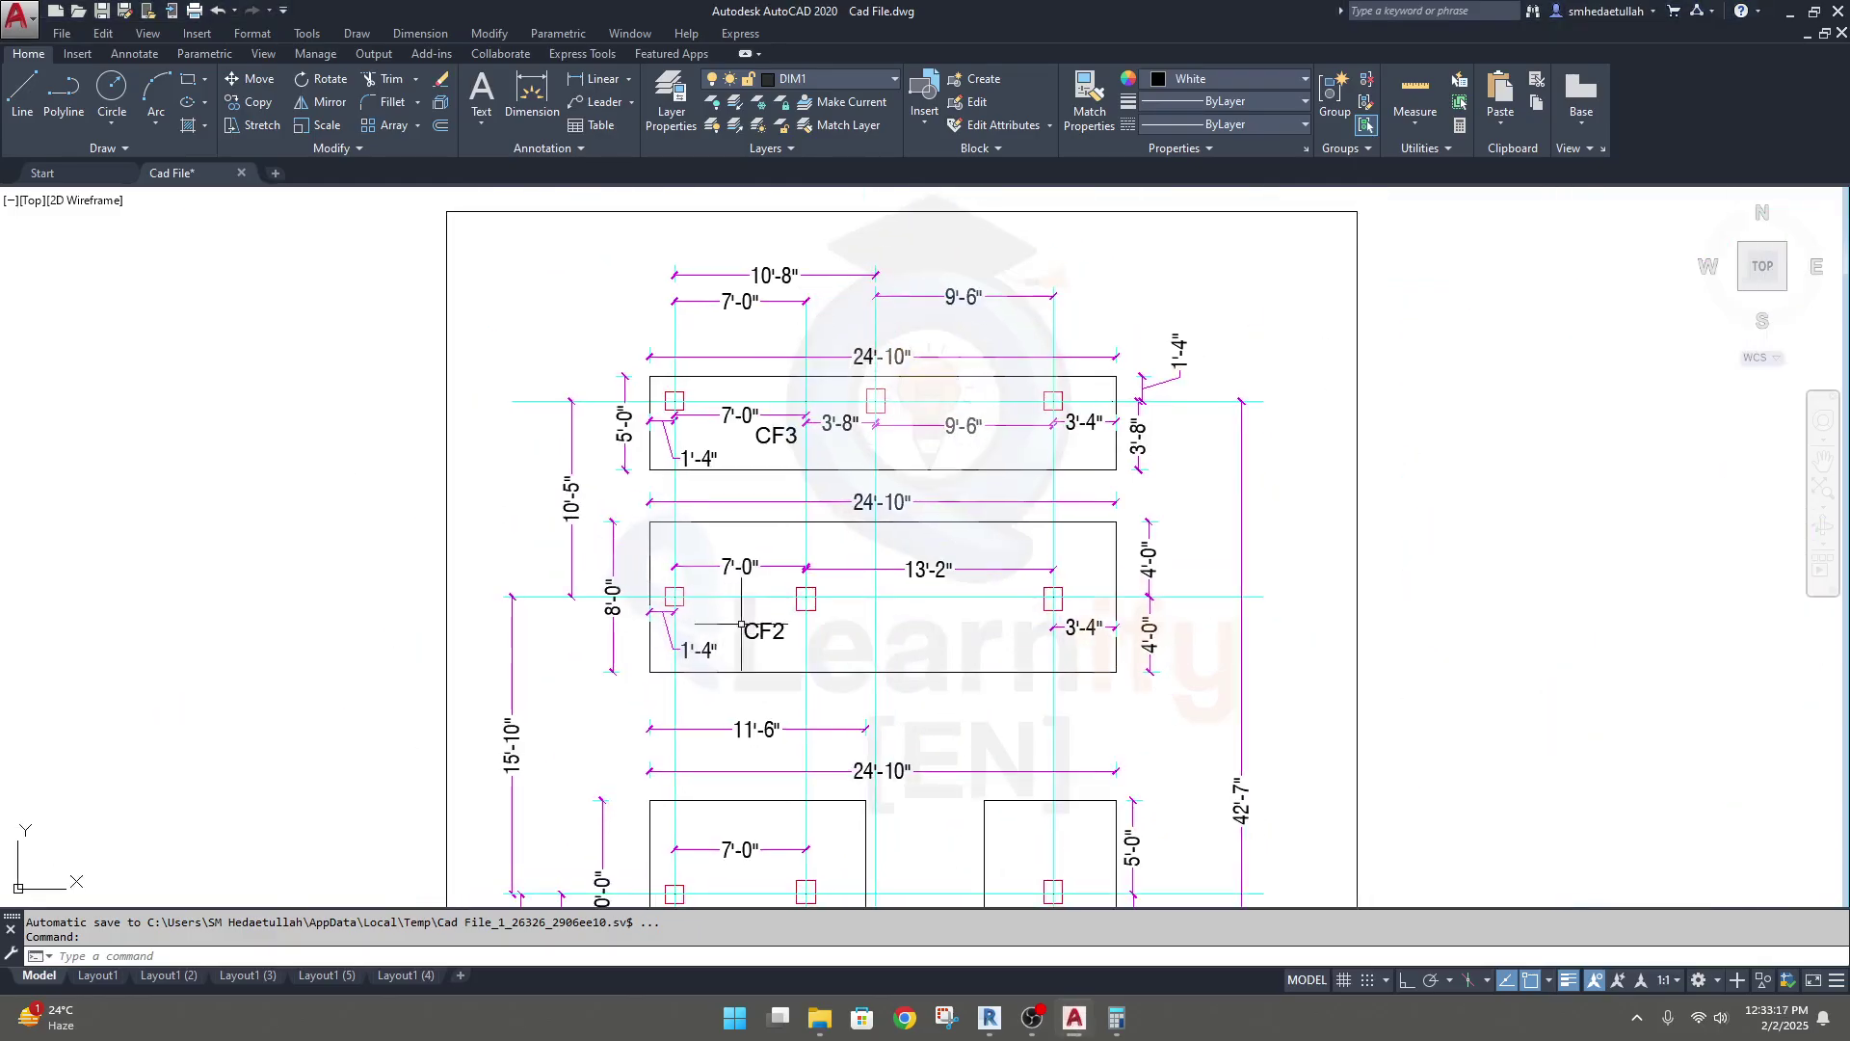
{"action": "scroll", "coordinate": [687, 591], "scroll_direction": "up", "scroll_amount": 2}
{"action": "left_click", "coordinate": [634, 545]}
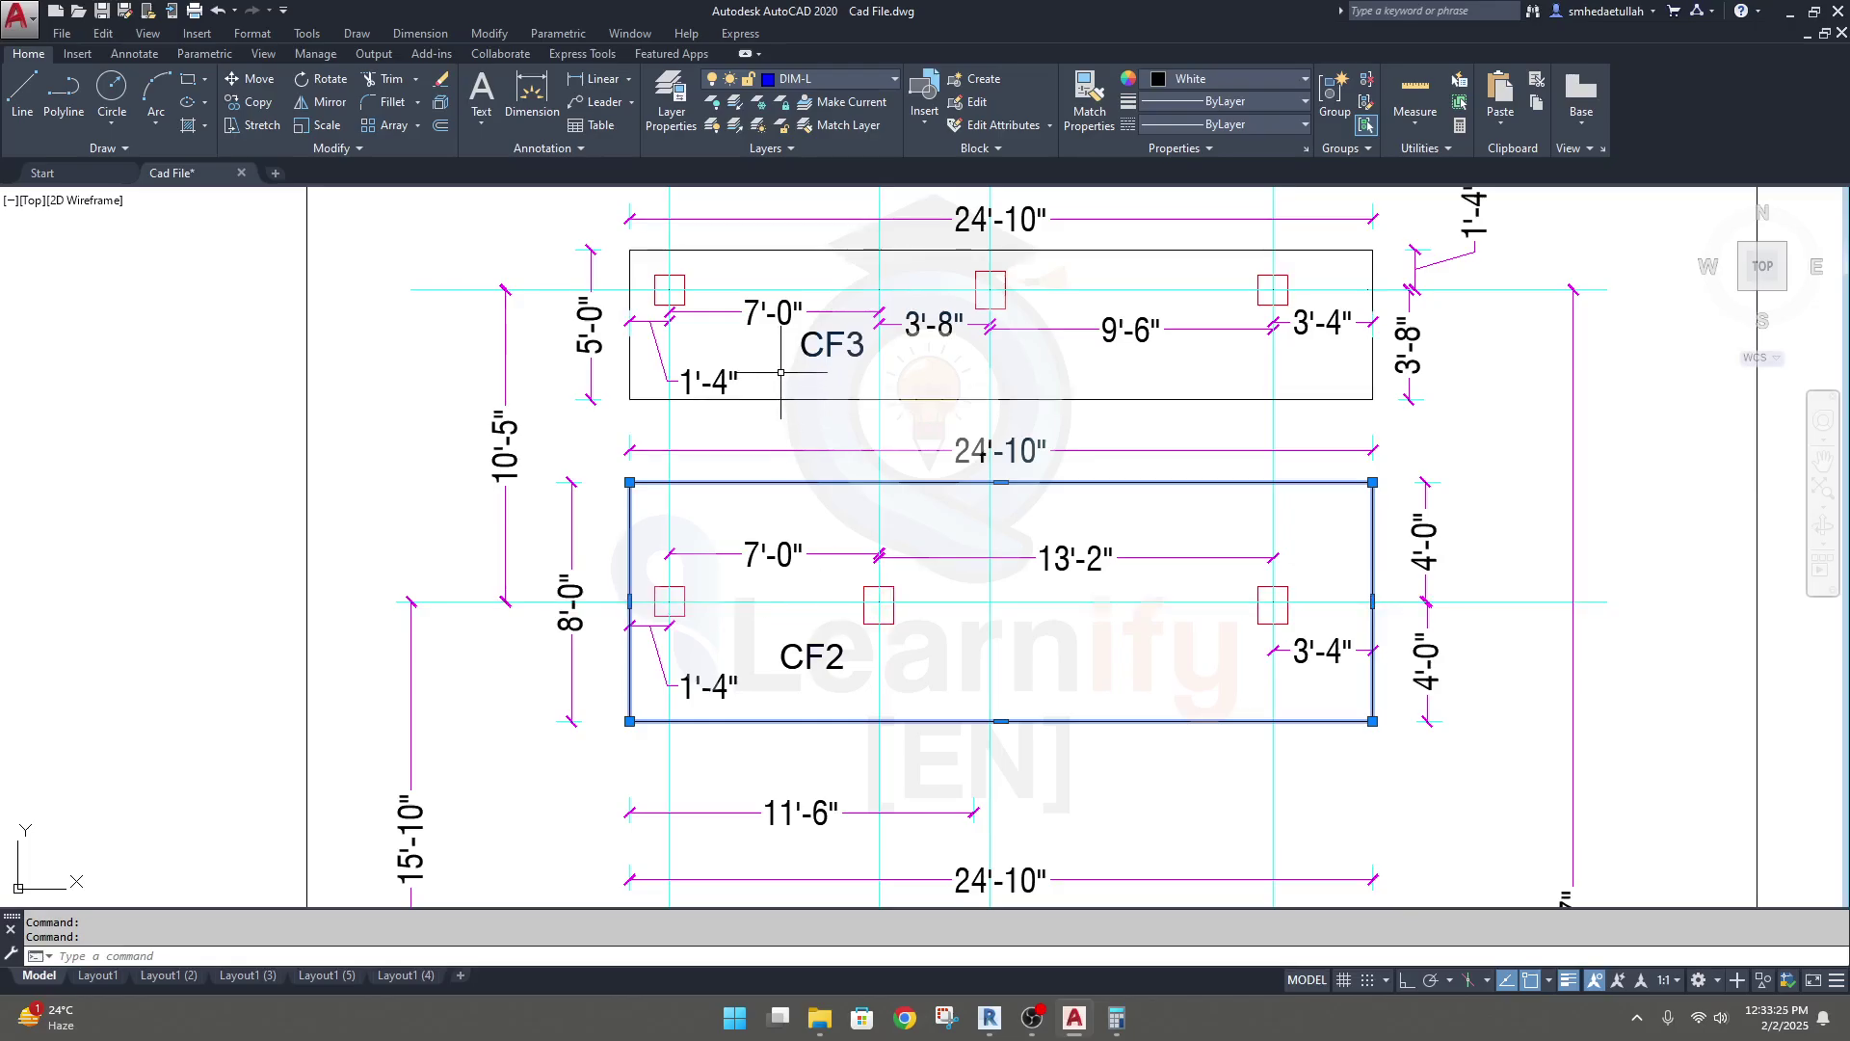
{"action": "middle_click_drag", "start_coordinate": [781, 372], "coordinate": [782, 388]}
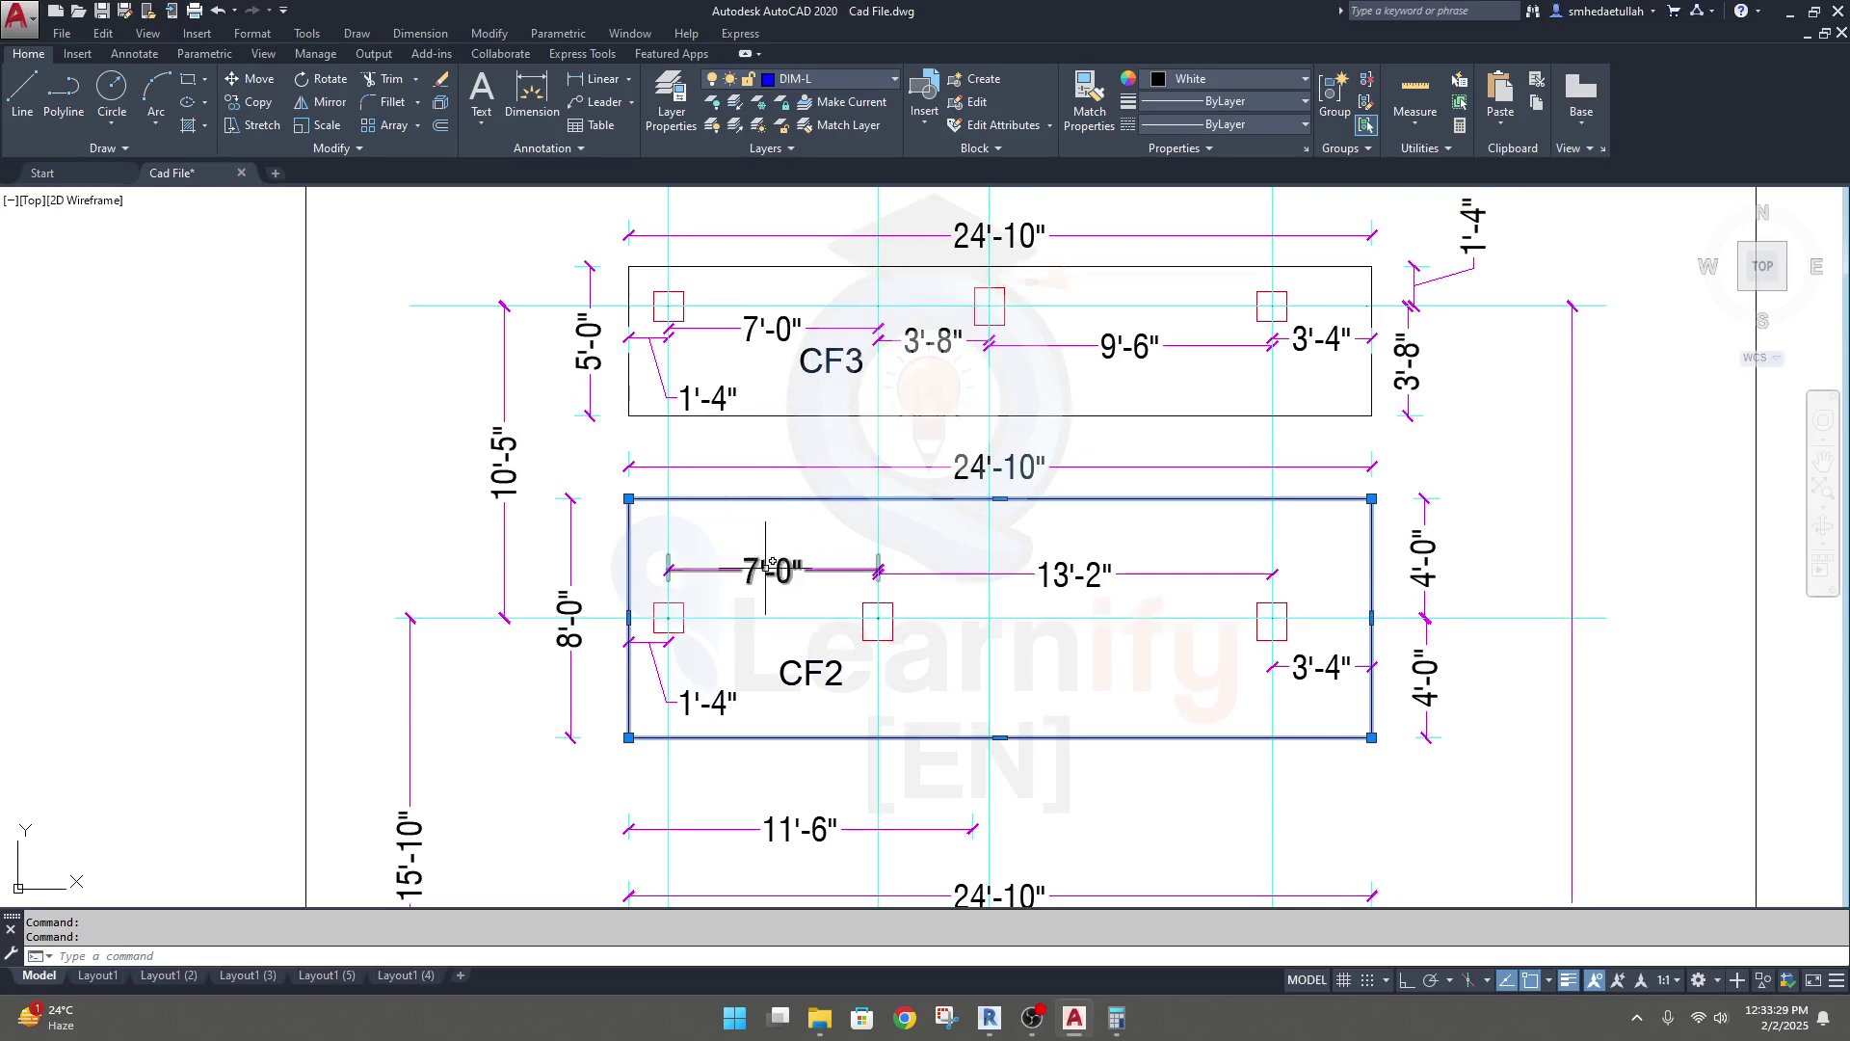
{"action": "middle_click_drag", "start_coordinate": [757, 538], "coordinate": [748, 541]}
{"action": "key", "text": "Escape"}
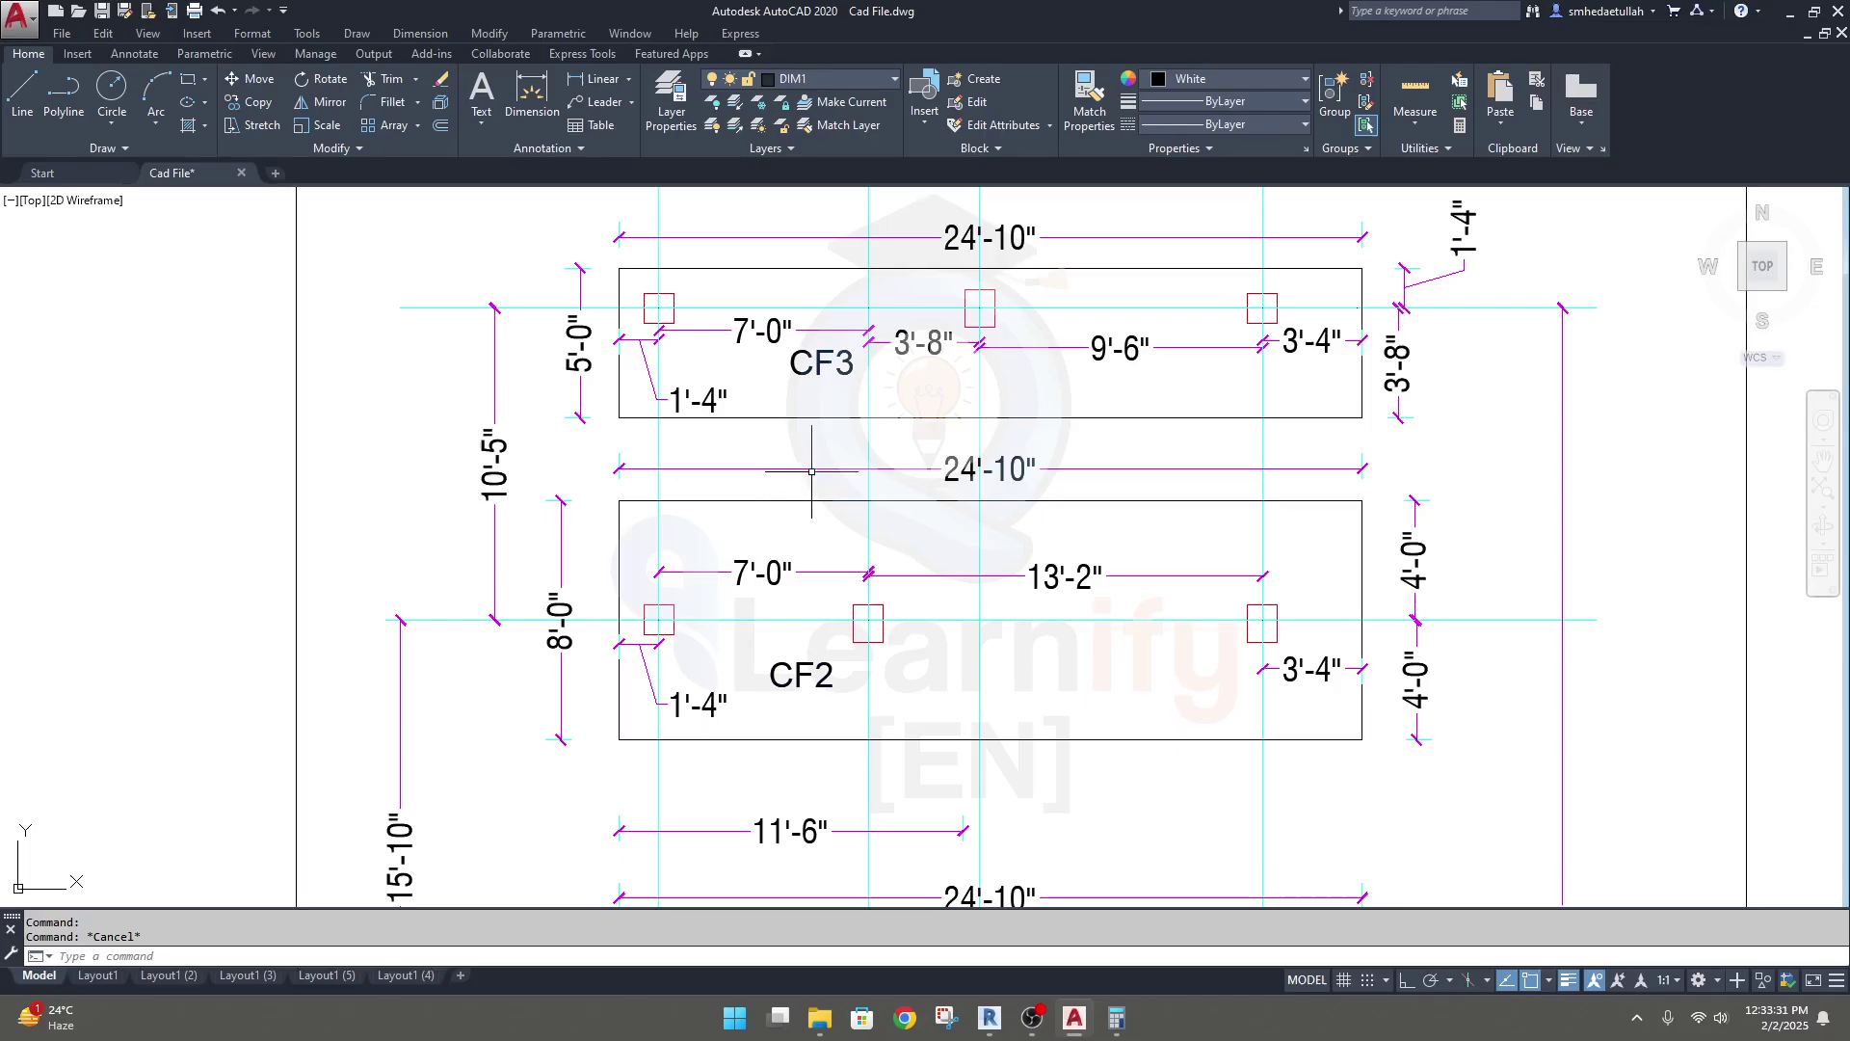
{"action": "middle_click_drag", "start_coordinate": [811, 471], "coordinate": [809, 476]}
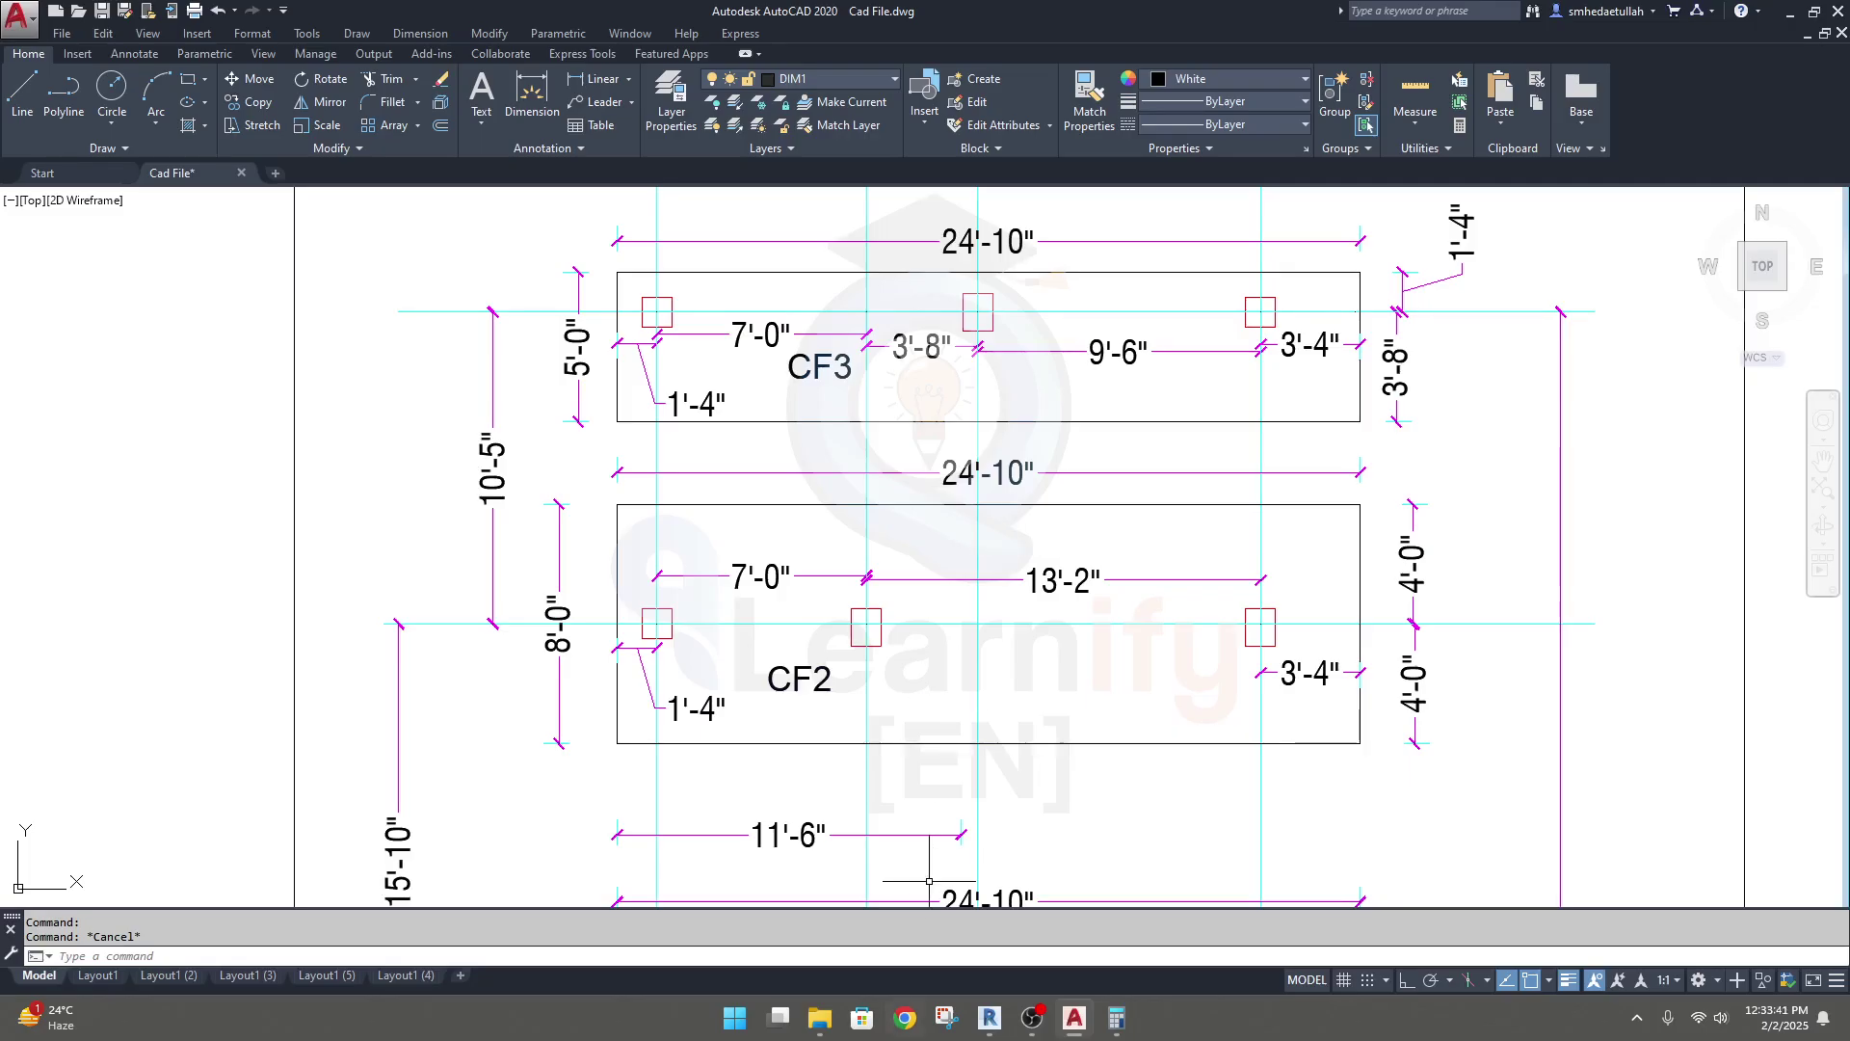
{"action": "left_click", "coordinate": [1115, 1017]}
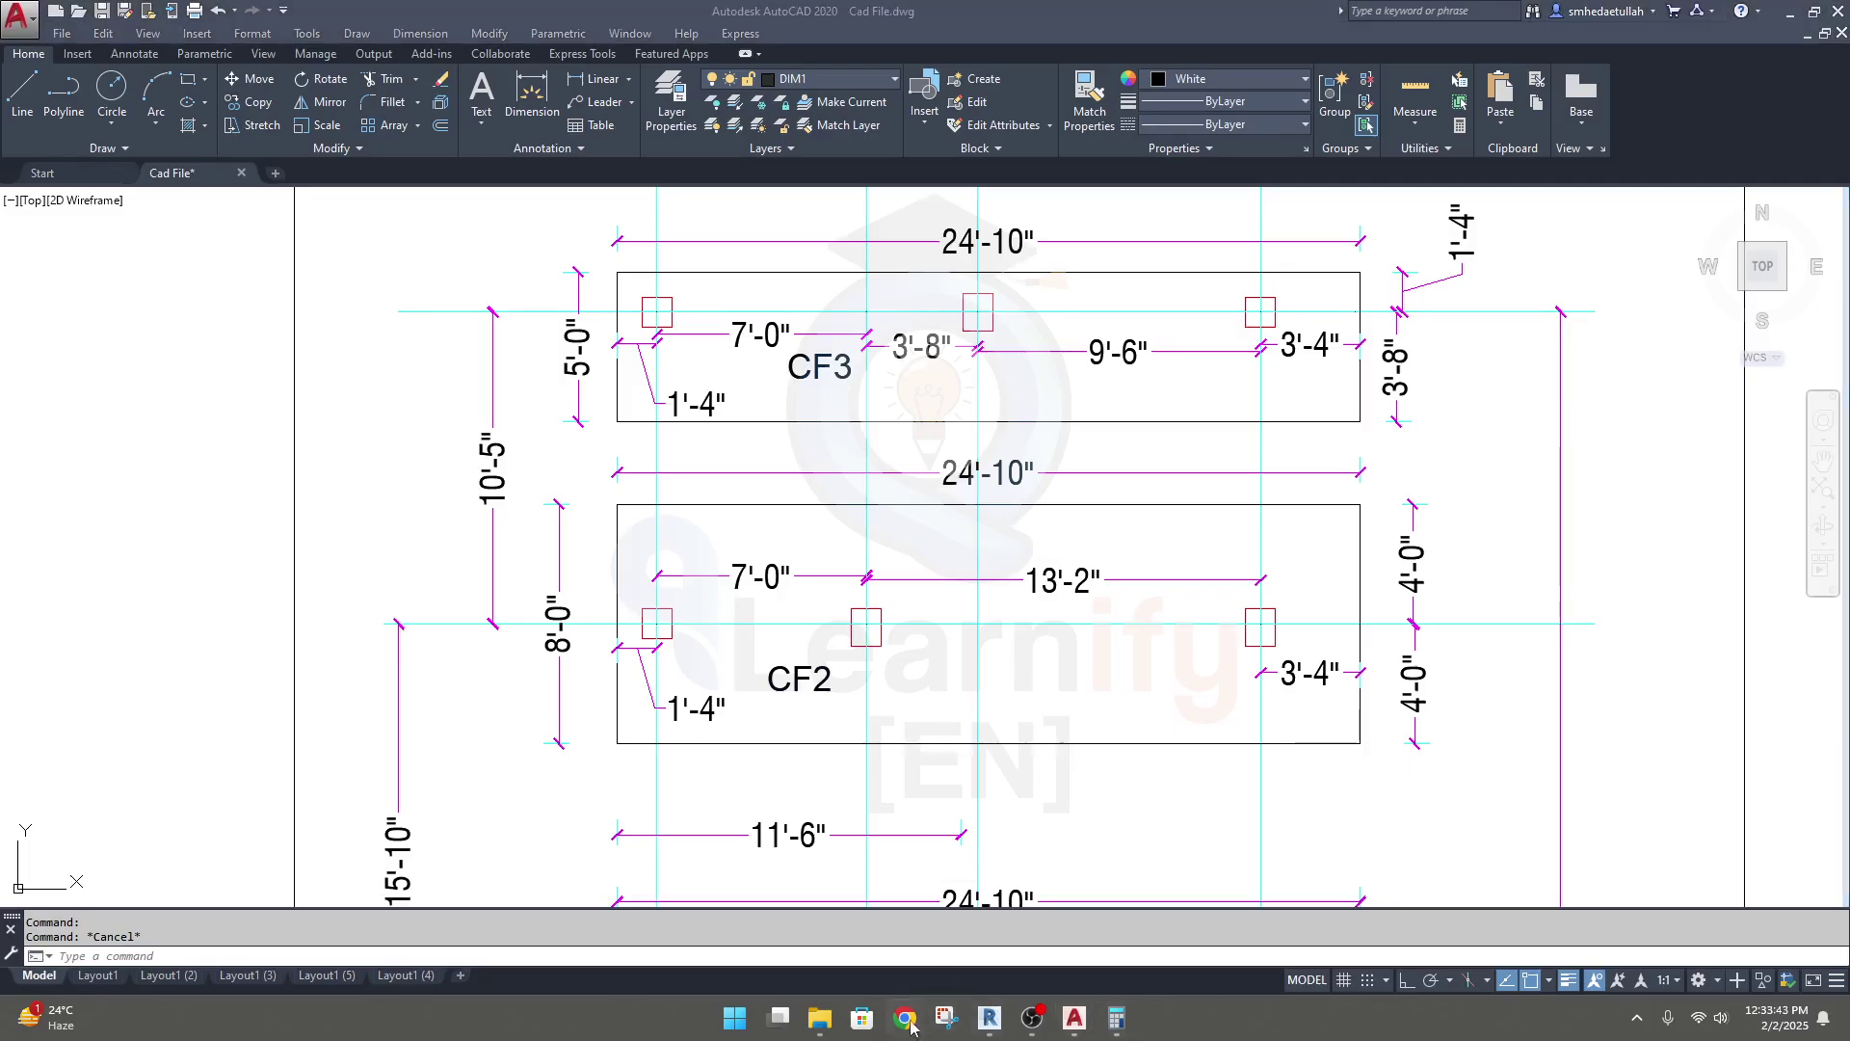
Step: Convert 24'-10" to inches in Calculator: 24 × 12 + 10 = 298
{"action": "left_click", "coordinate": [1117, 1018]}
{"action": "type", "text": "2"}
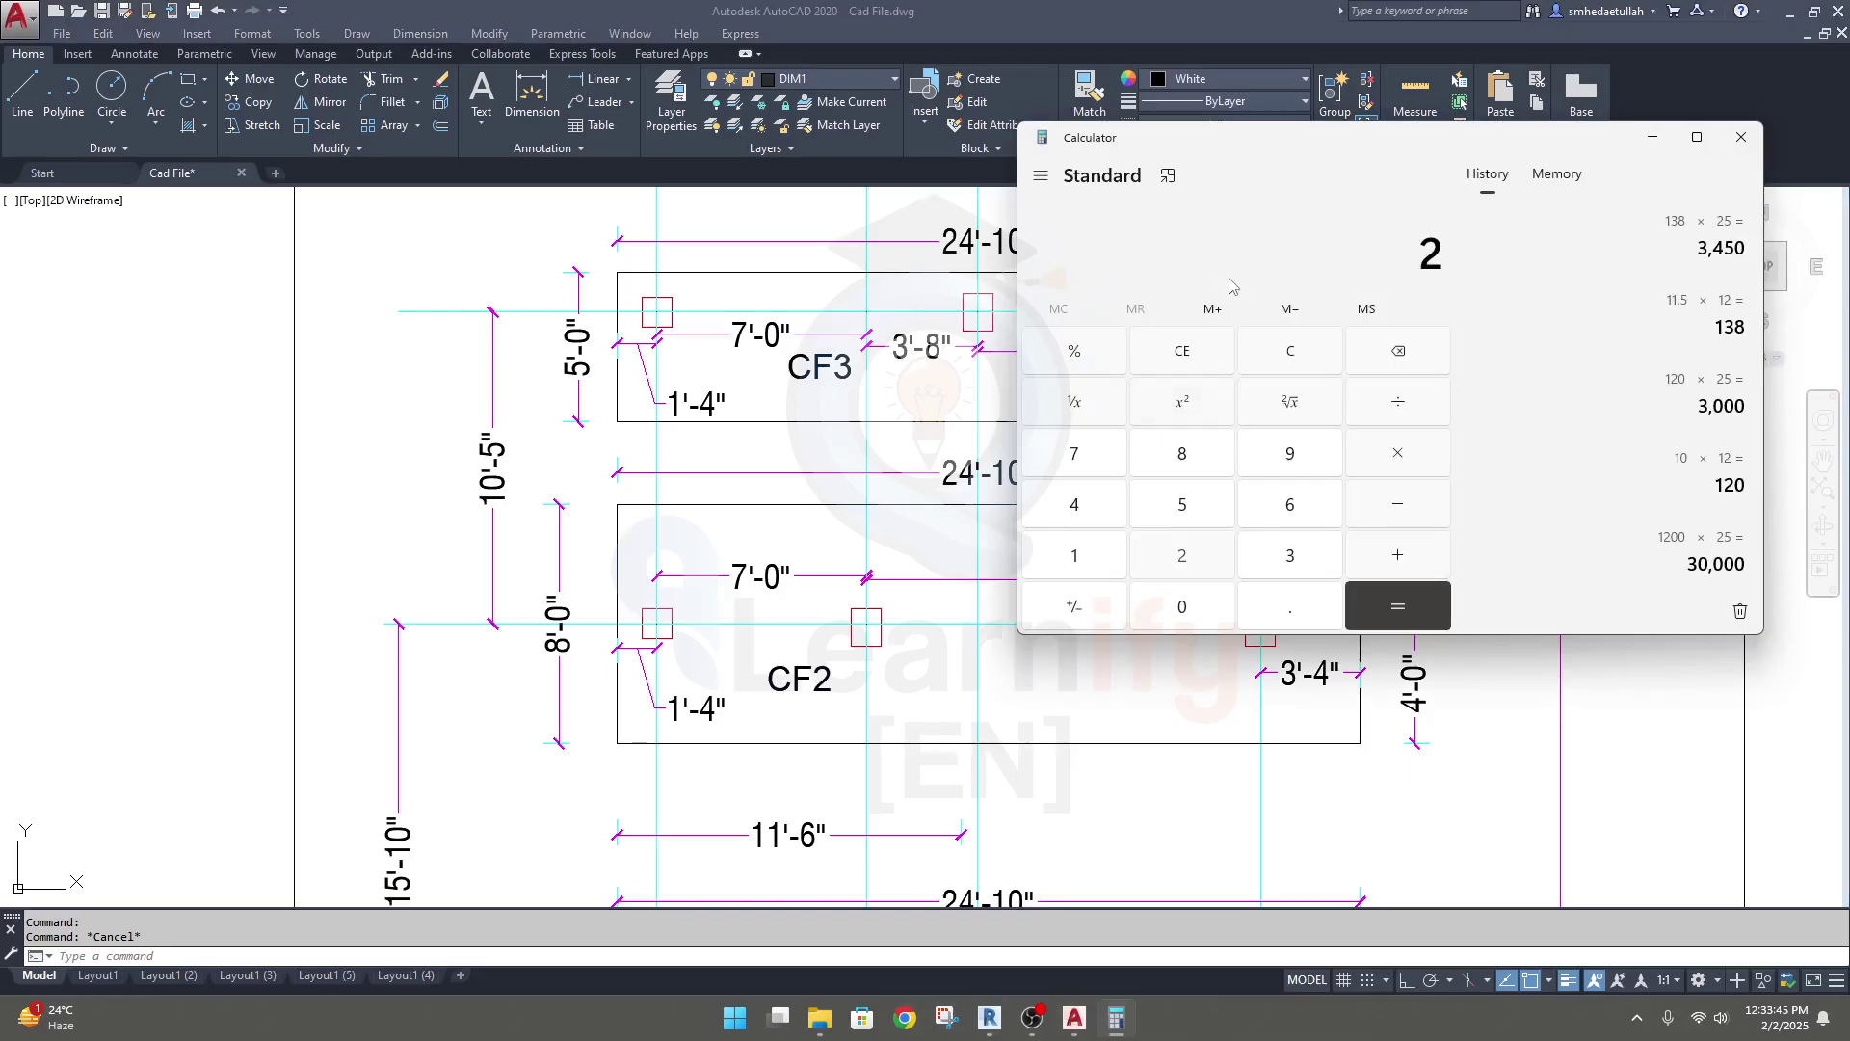
{"action": "type", "text": "4 × 12"}
{"action": "key", "text": "Return"}
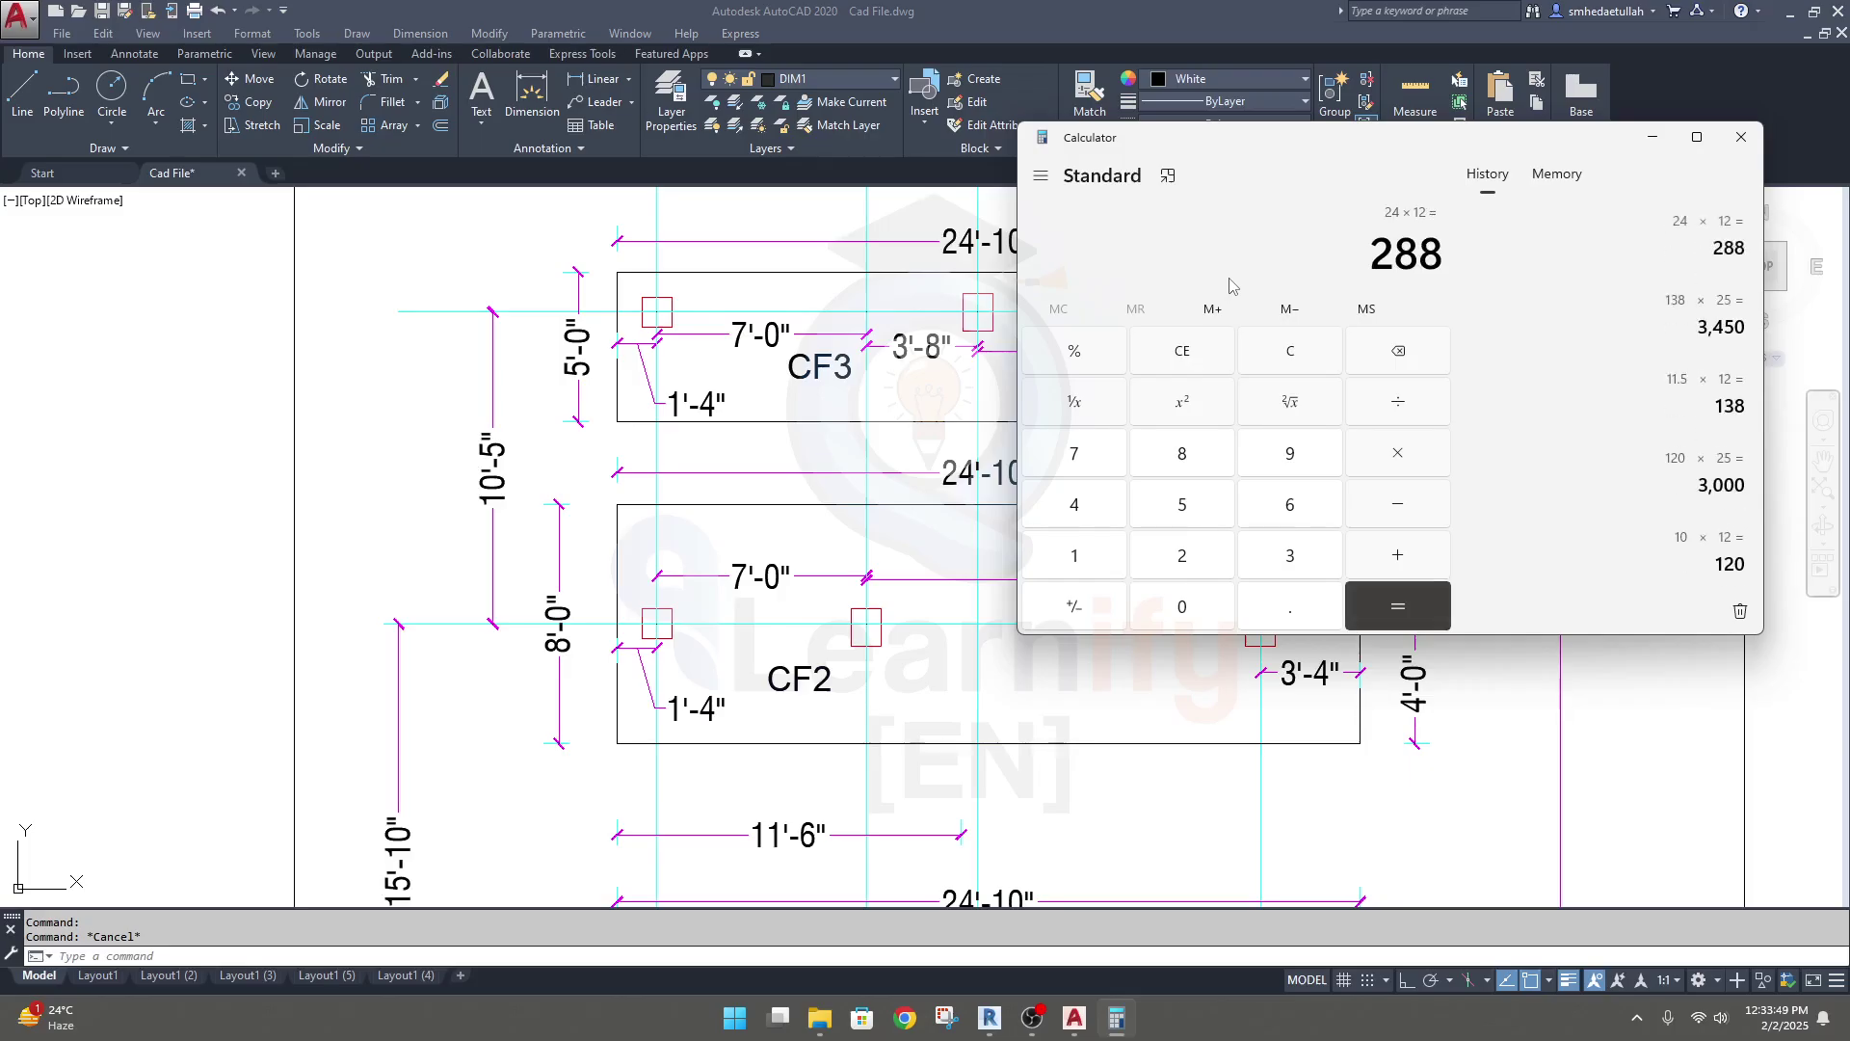
{"action": "type", "text": "+10"}
{"action": "key", "text": "Return"}
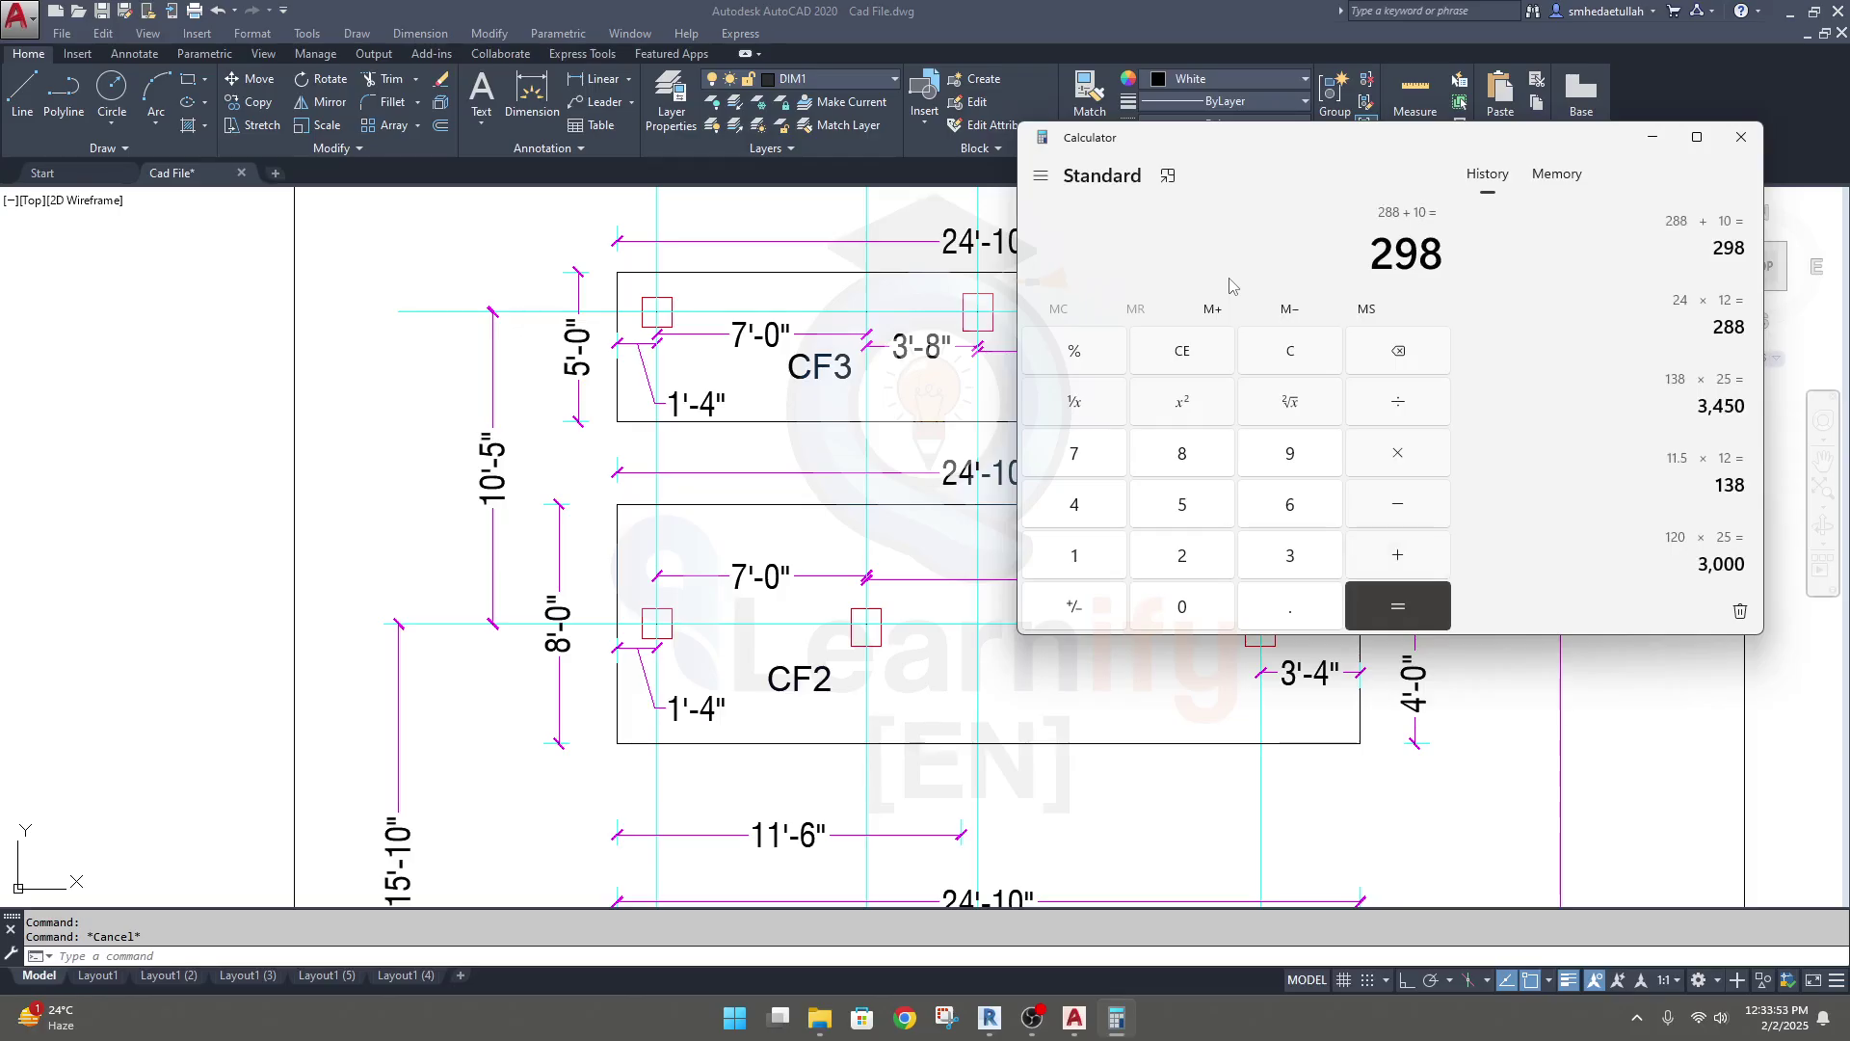
Step: Multiply 298 by 25 to get the footing length of about 7,450 mm
{"action": "double_click", "coordinate": [1426, 246]}
{"action": "left_click", "coordinate": [1428, 249]}
{"action": "double_click", "coordinate": [1432, 252]}
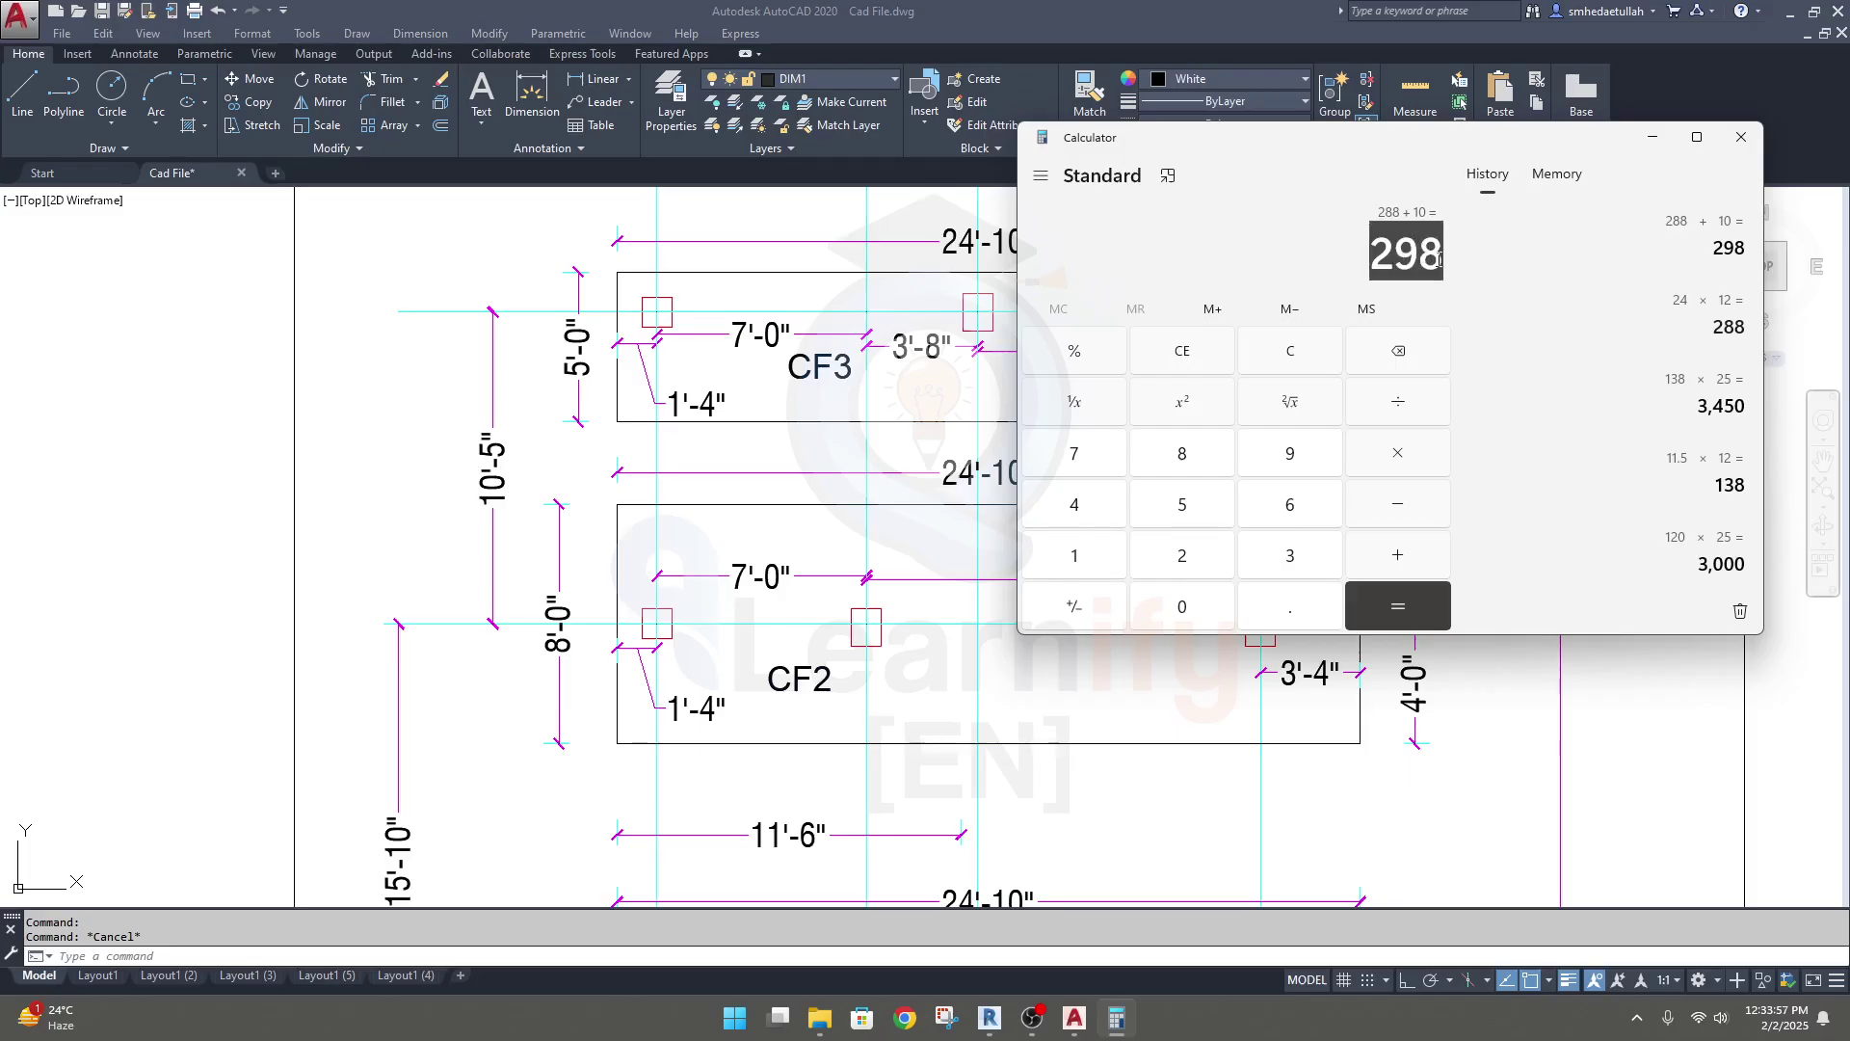
{"action": "left_click", "coordinate": [1440, 258]}
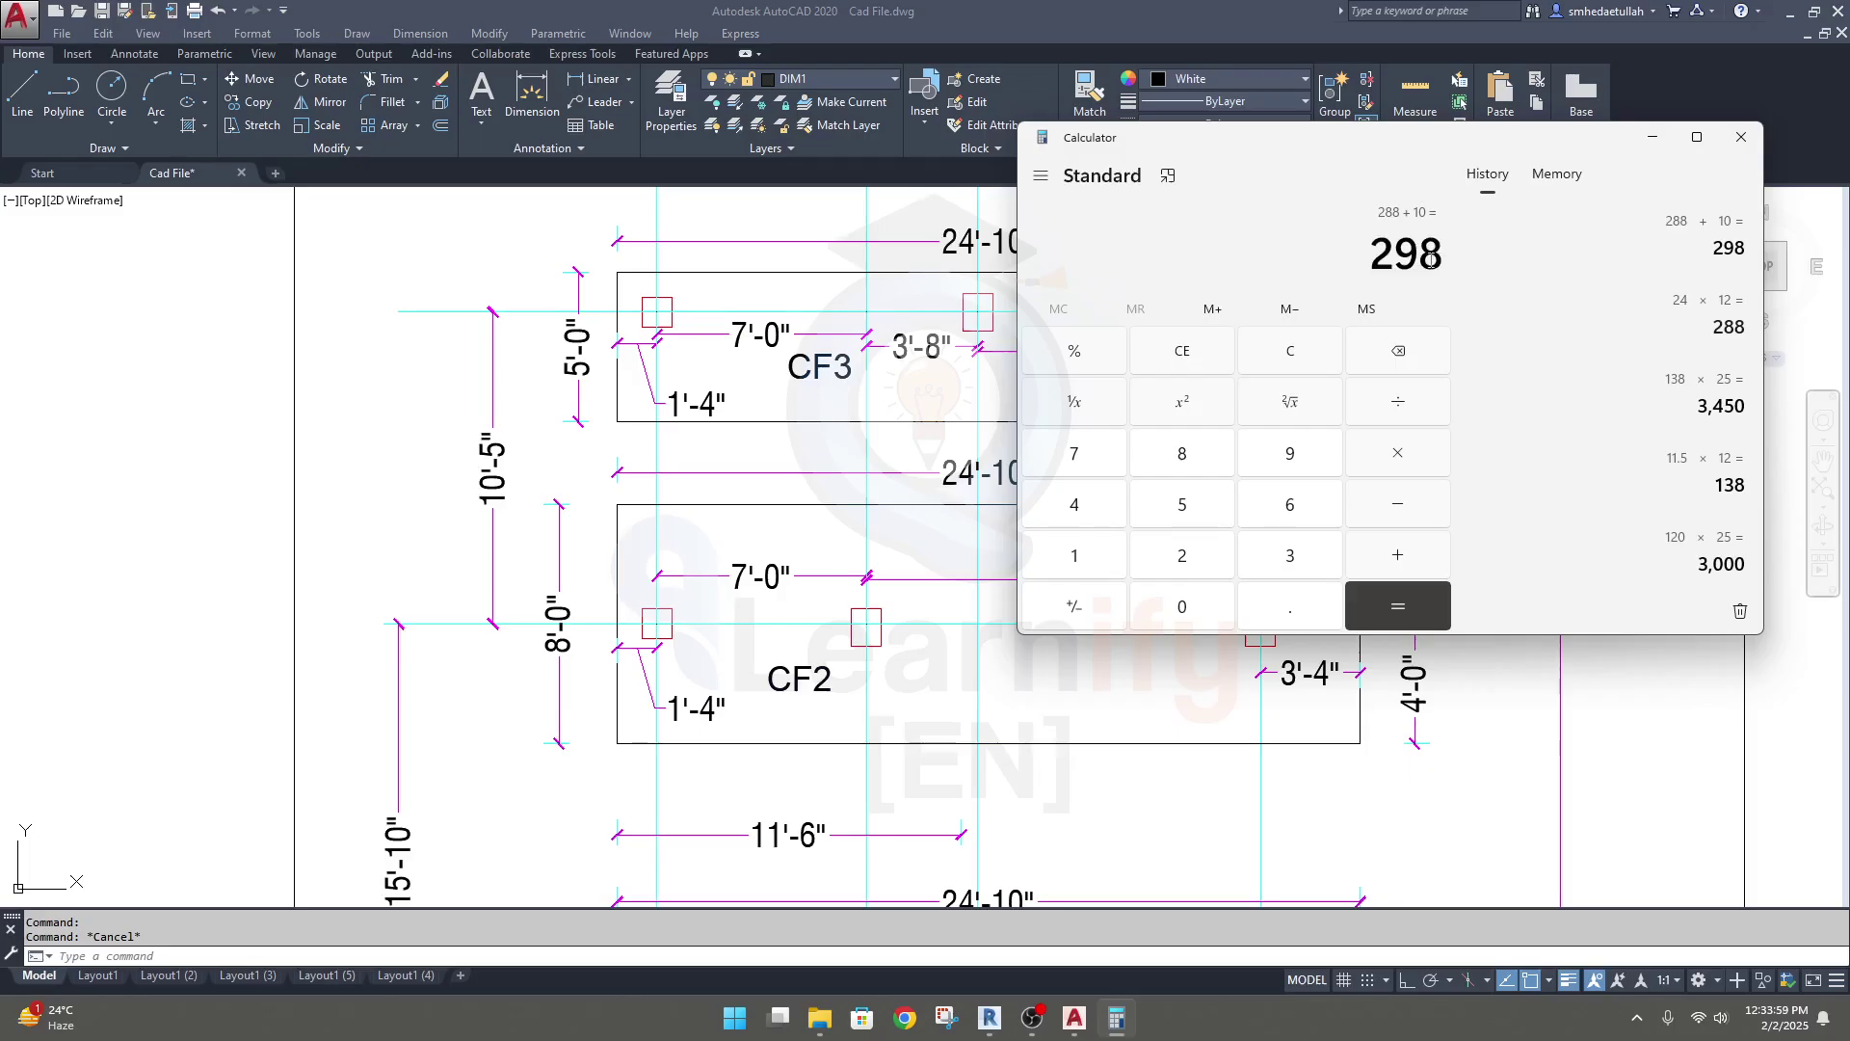
{"action": "left_click_drag", "start_coordinate": [1373, 252], "coordinate": [1457, 264]}
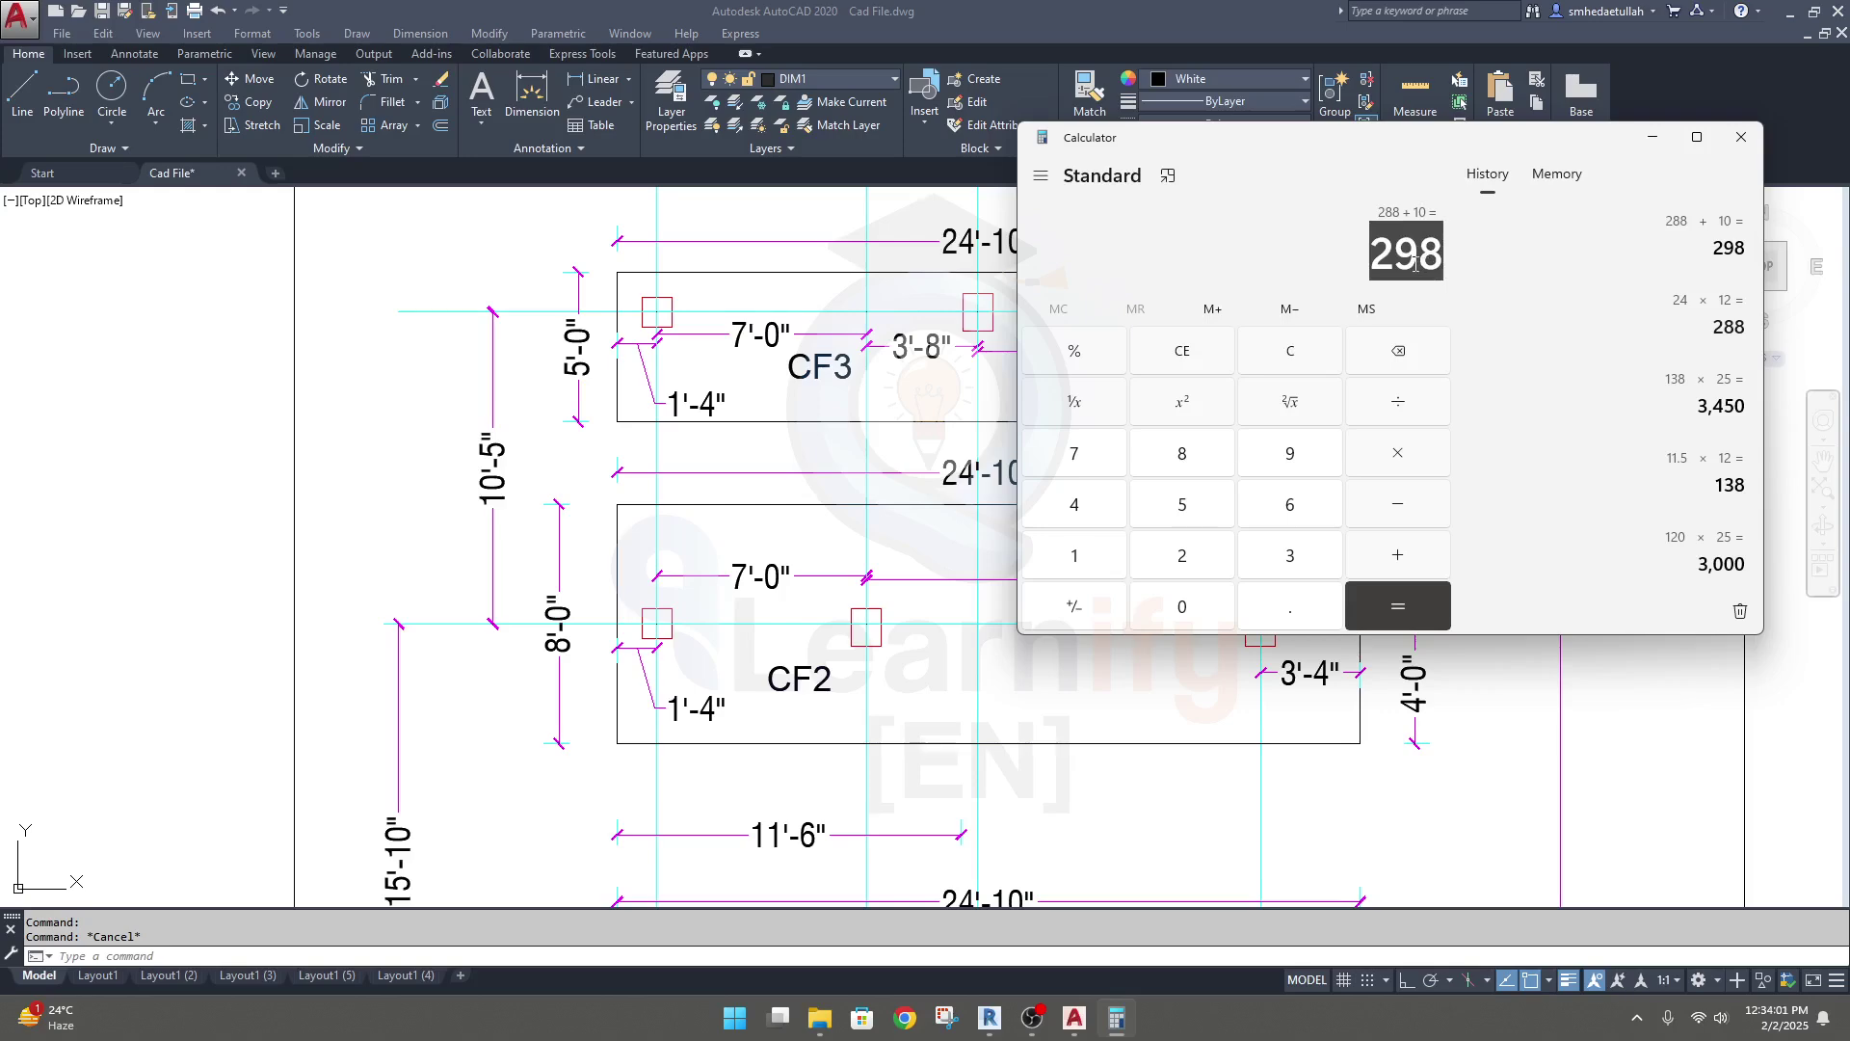
{"action": "type", "text": "*25"}
{"action": "key", "text": "Return"}
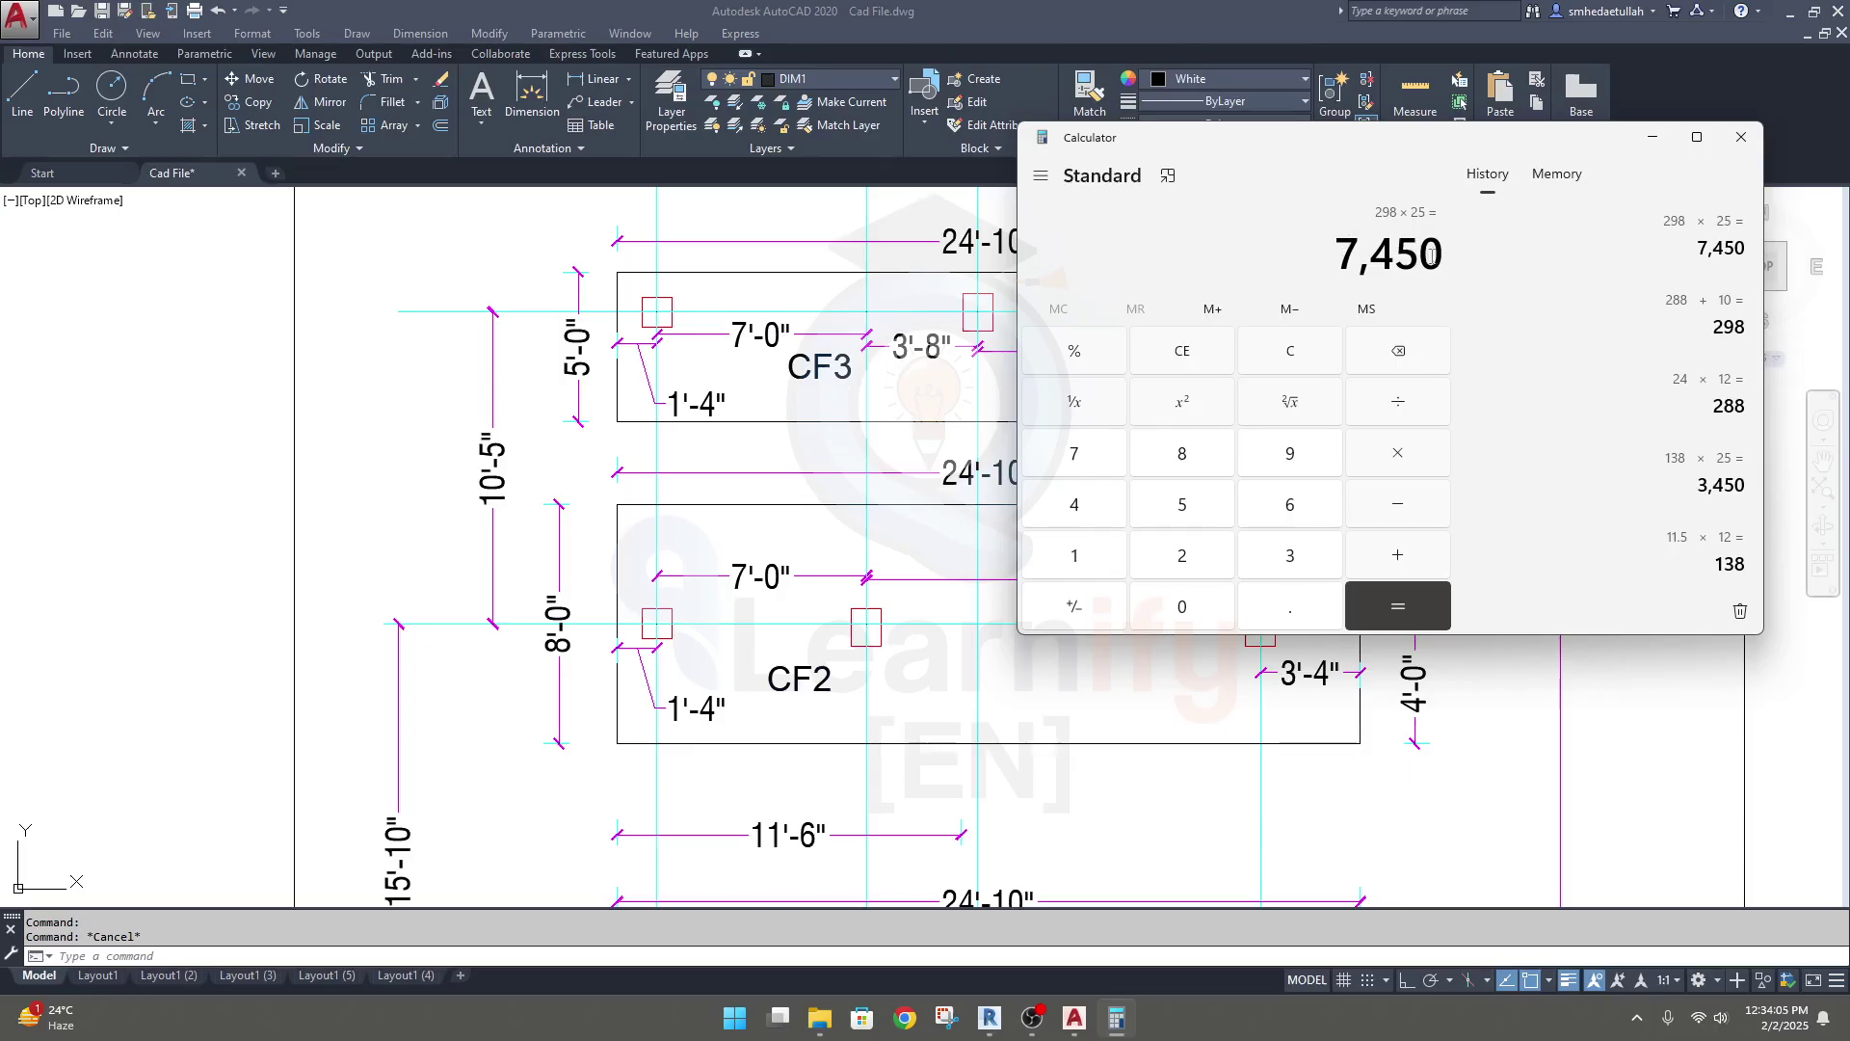
{"action": "left_click_drag", "start_coordinate": [1423, 255], "coordinate": [1346, 252]}
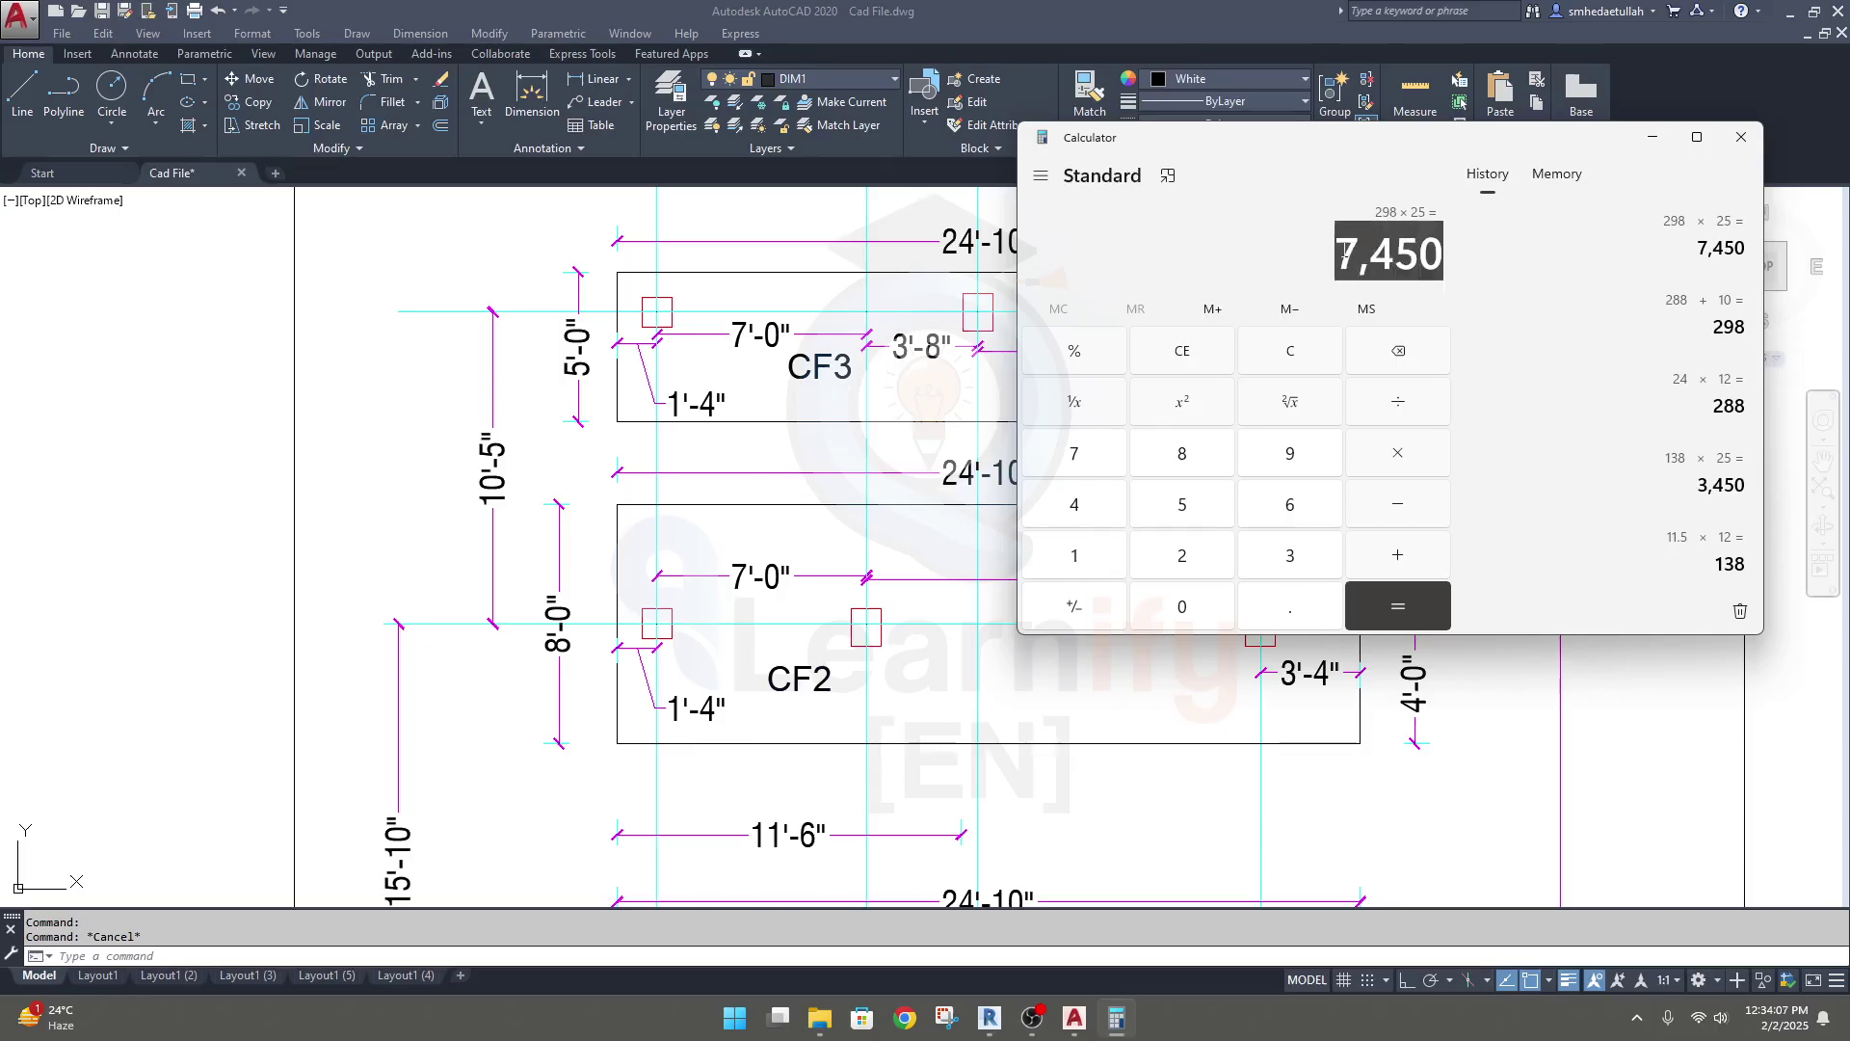
{"action": "left_click", "coordinate": [989, 1018]}
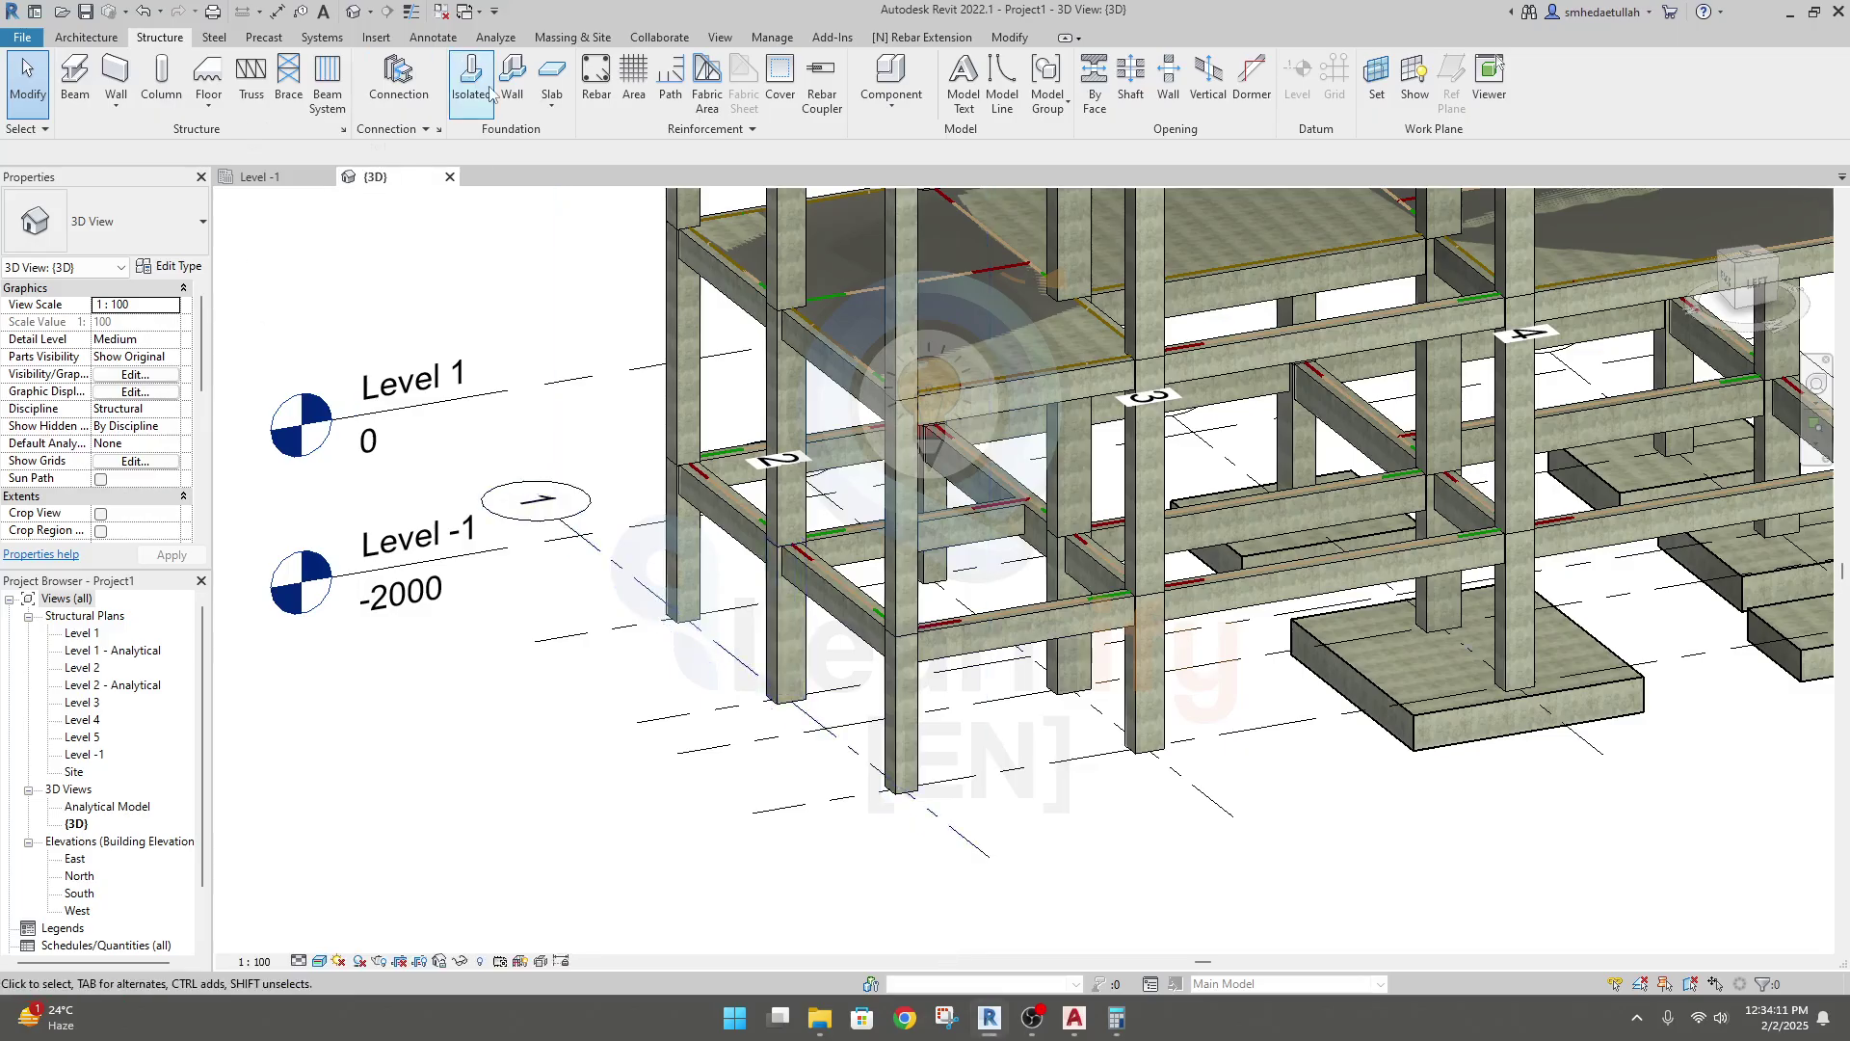
Step: Save the project and start an isolated foundation with the 2350 x 2000 x 450mm footing type
{"action": "left_click", "coordinate": [848, 461]}
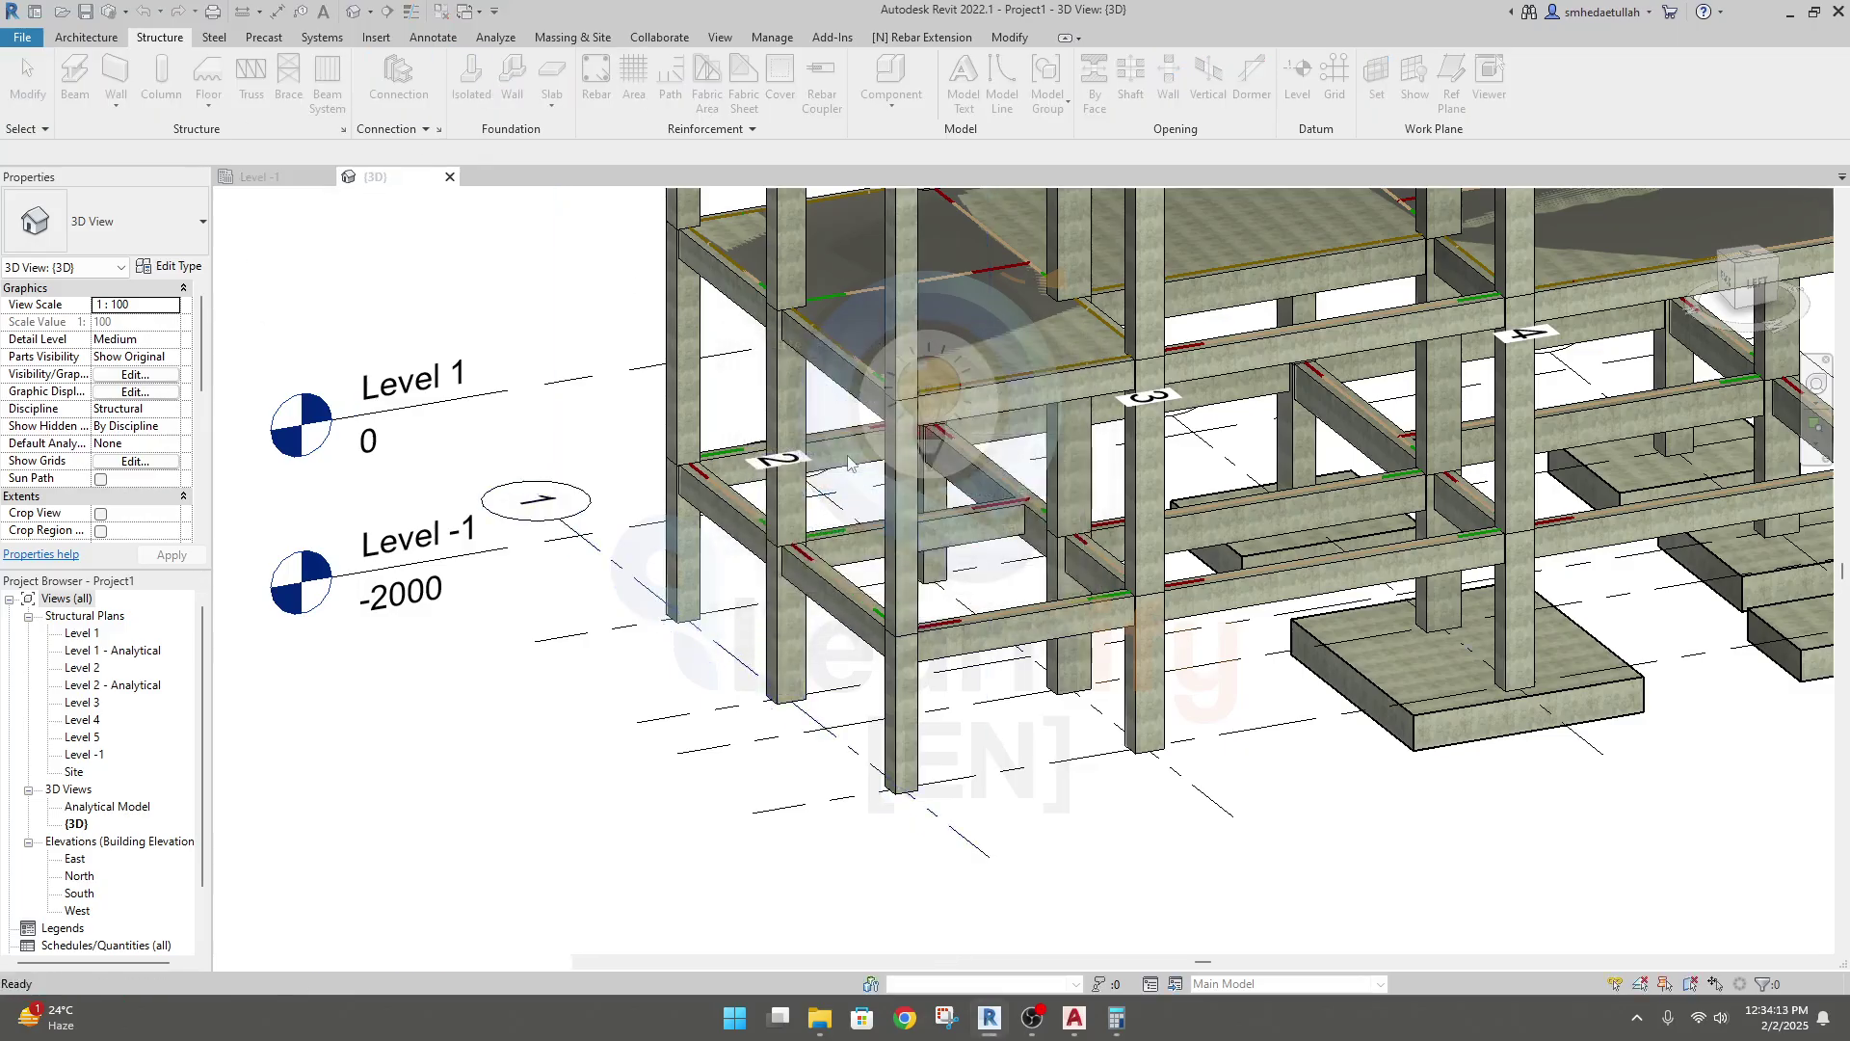
{"action": "left_click", "coordinate": [471, 77]}
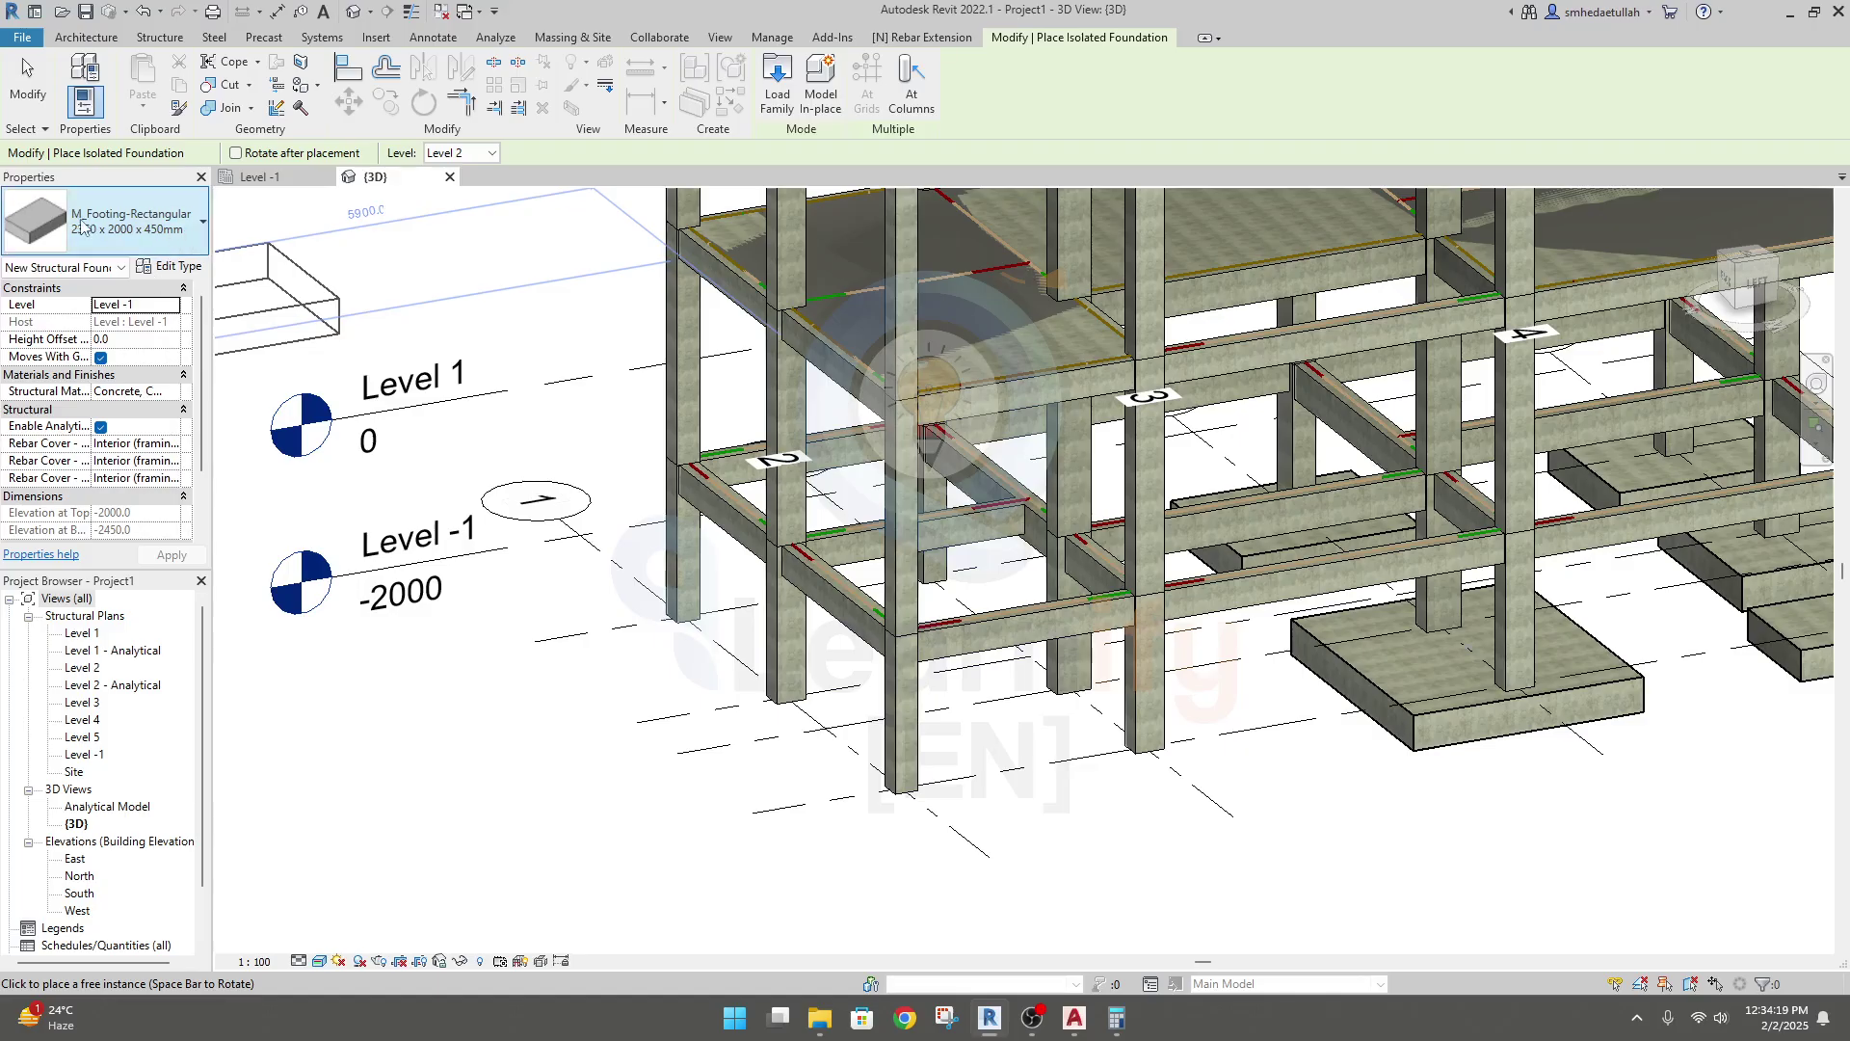
{"action": "left_click", "coordinate": [204, 225]}
{"action": "left_click", "coordinate": [135, 353]}
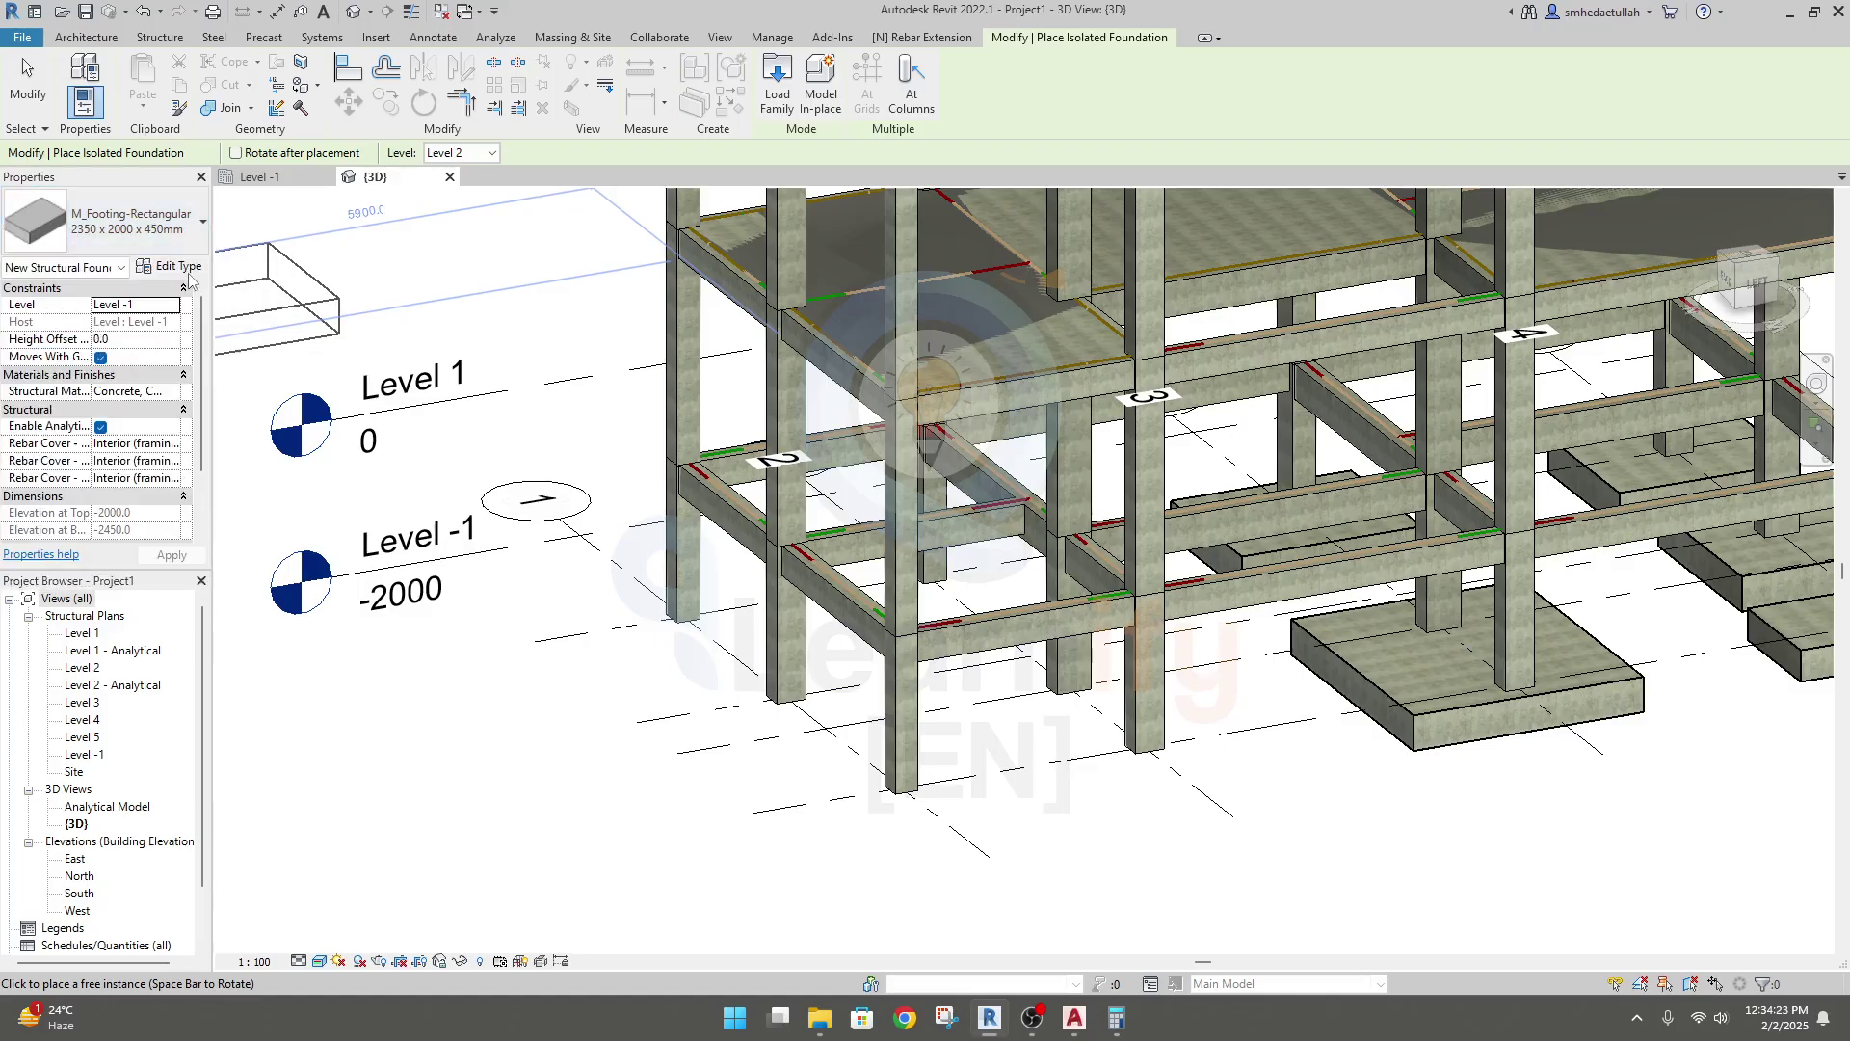
Step: Duplicate the rectangular footing type and begin renaming it 7450 x 2000 x 450mm
{"action": "left_click", "coordinate": [174, 270]}
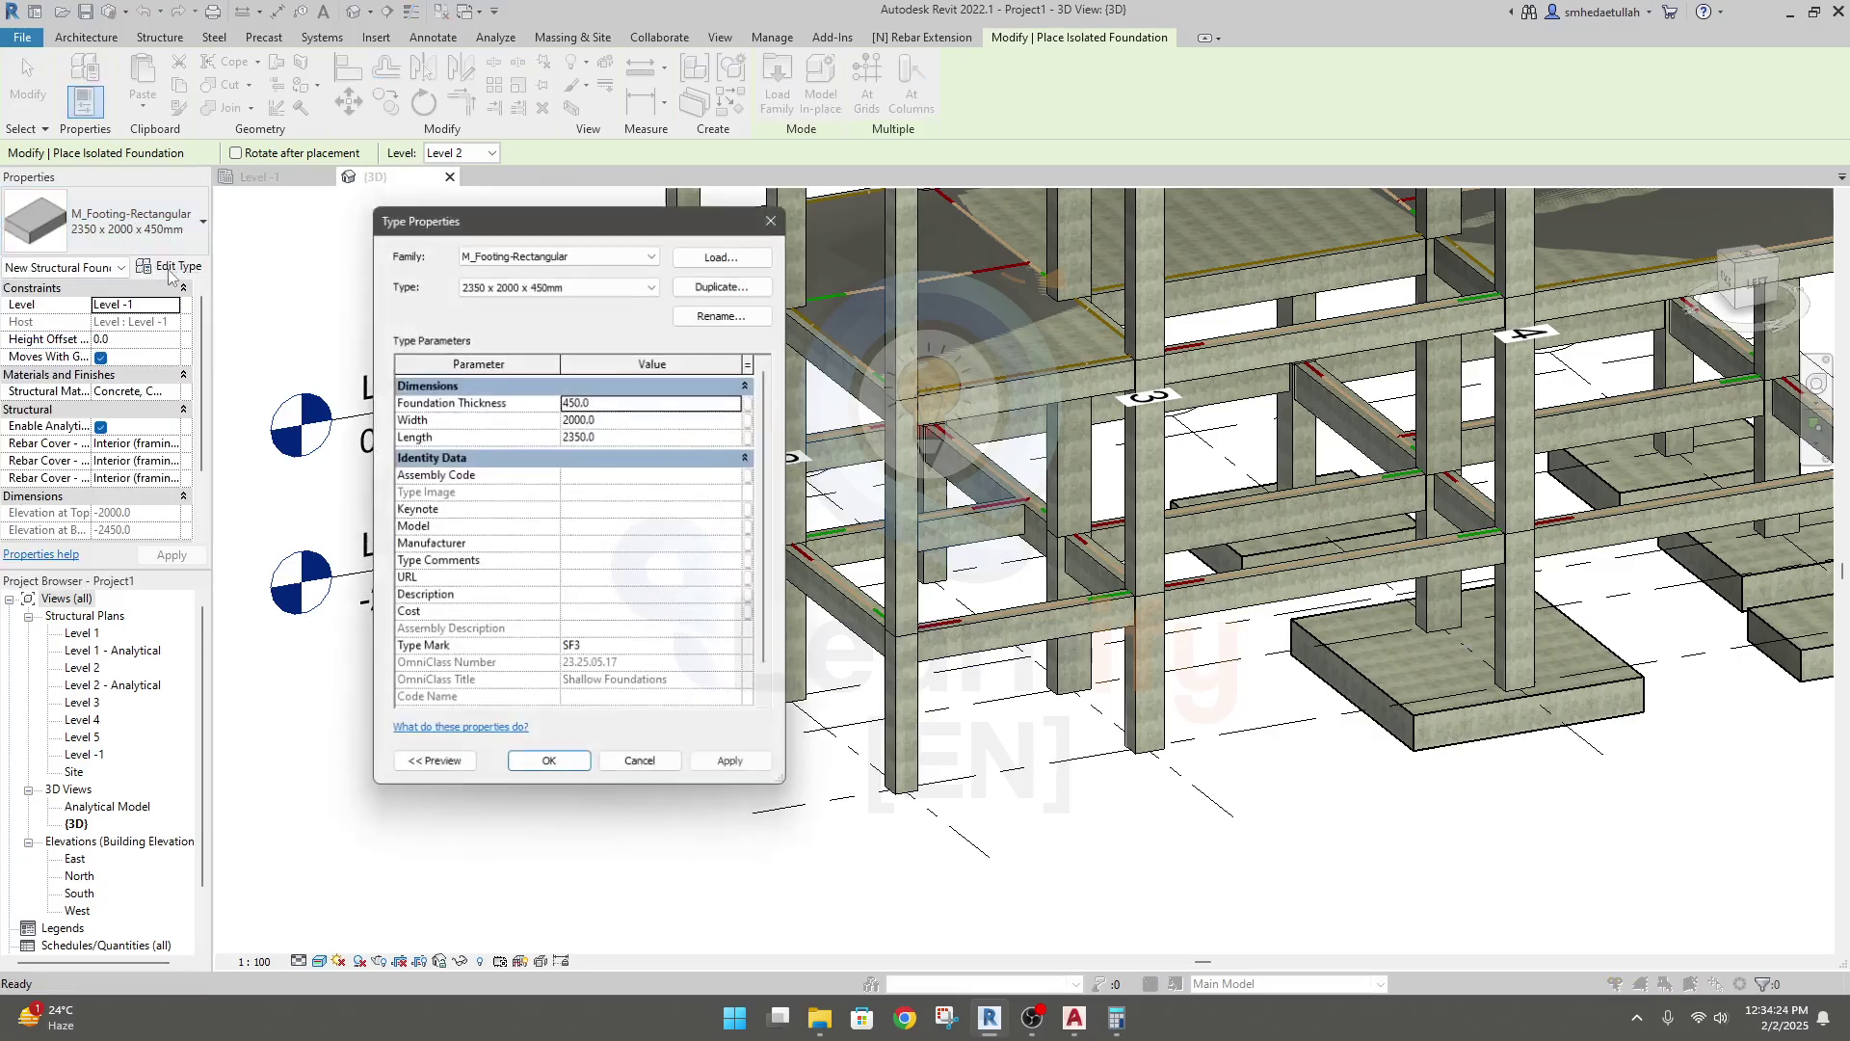
{"action": "left_click", "coordinate": [707, 287]}
{"action": "left_click", "coordinate": [858, 577]}
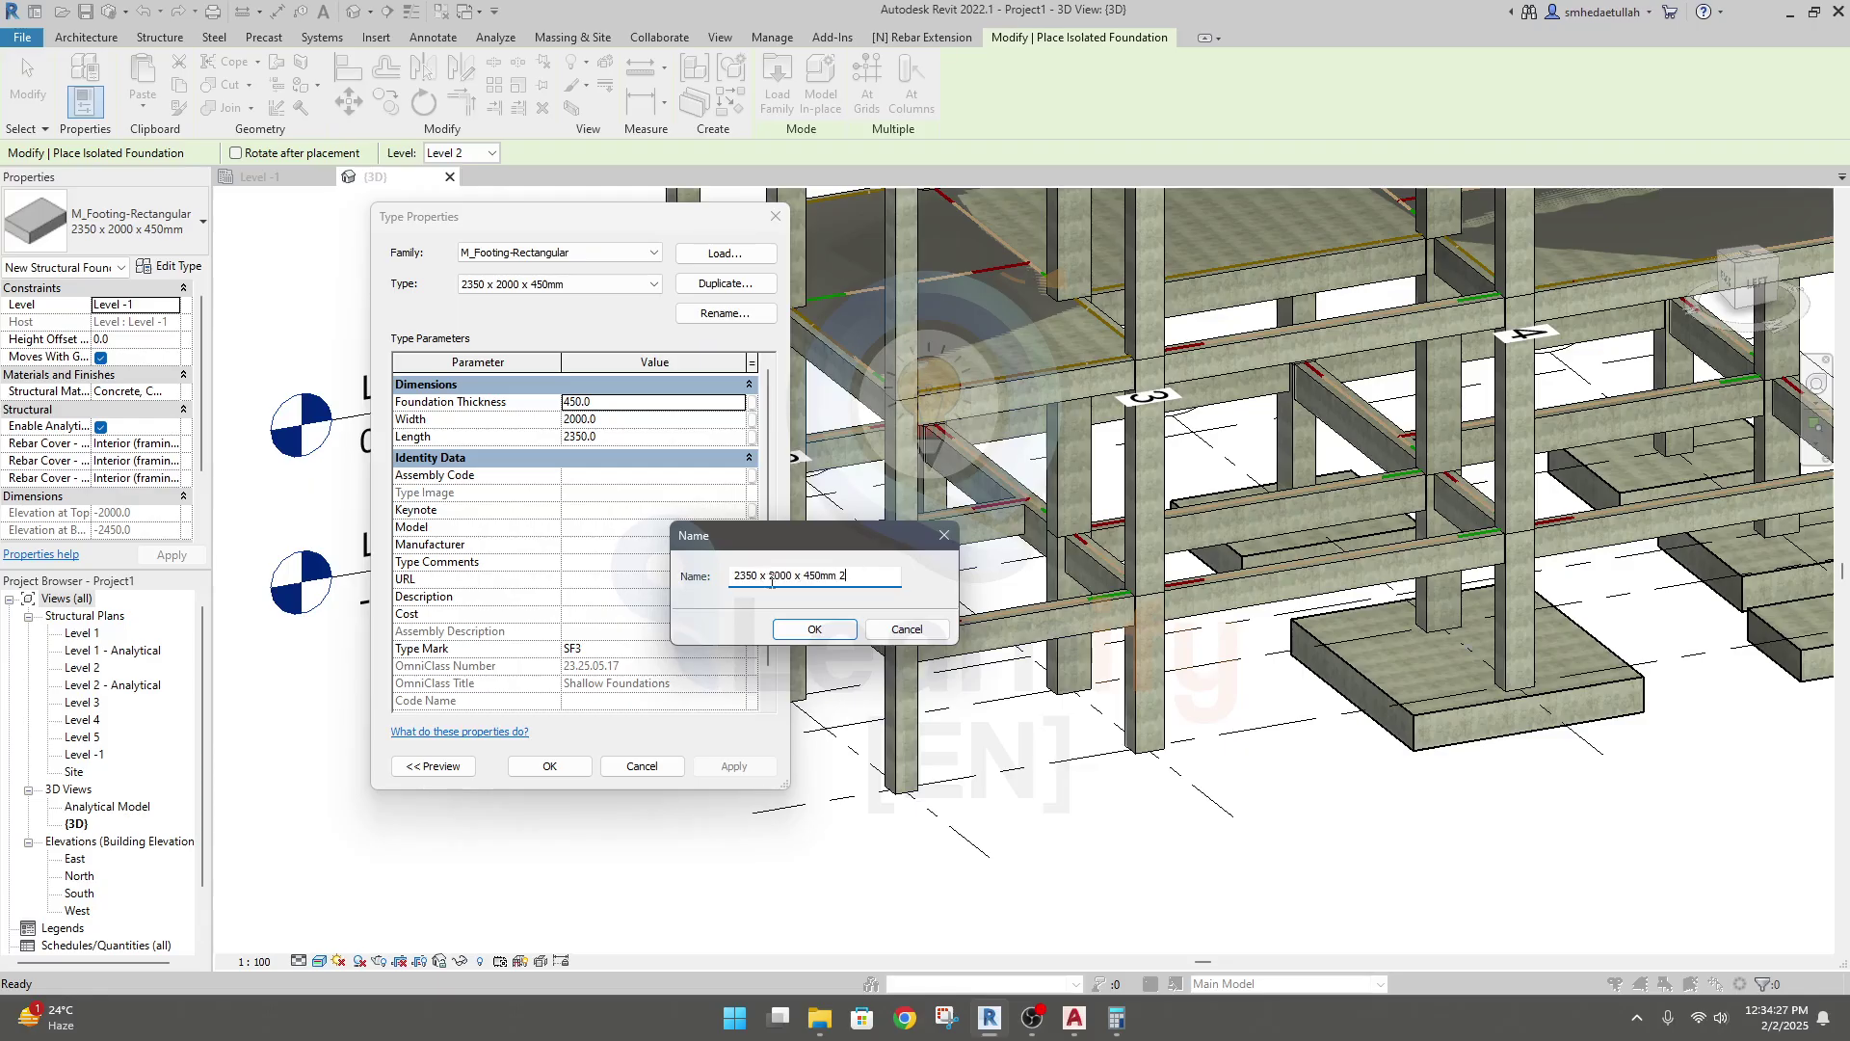
{"action": "left_click_drag", "start_coordinate": [759, 573], "coordinate": [708, 572]}
{"action": "type", "text": "2450"}
{"action": "key", "text": "BackSpace"}
{"action": "left_click", "coordinate": [863, 573]}
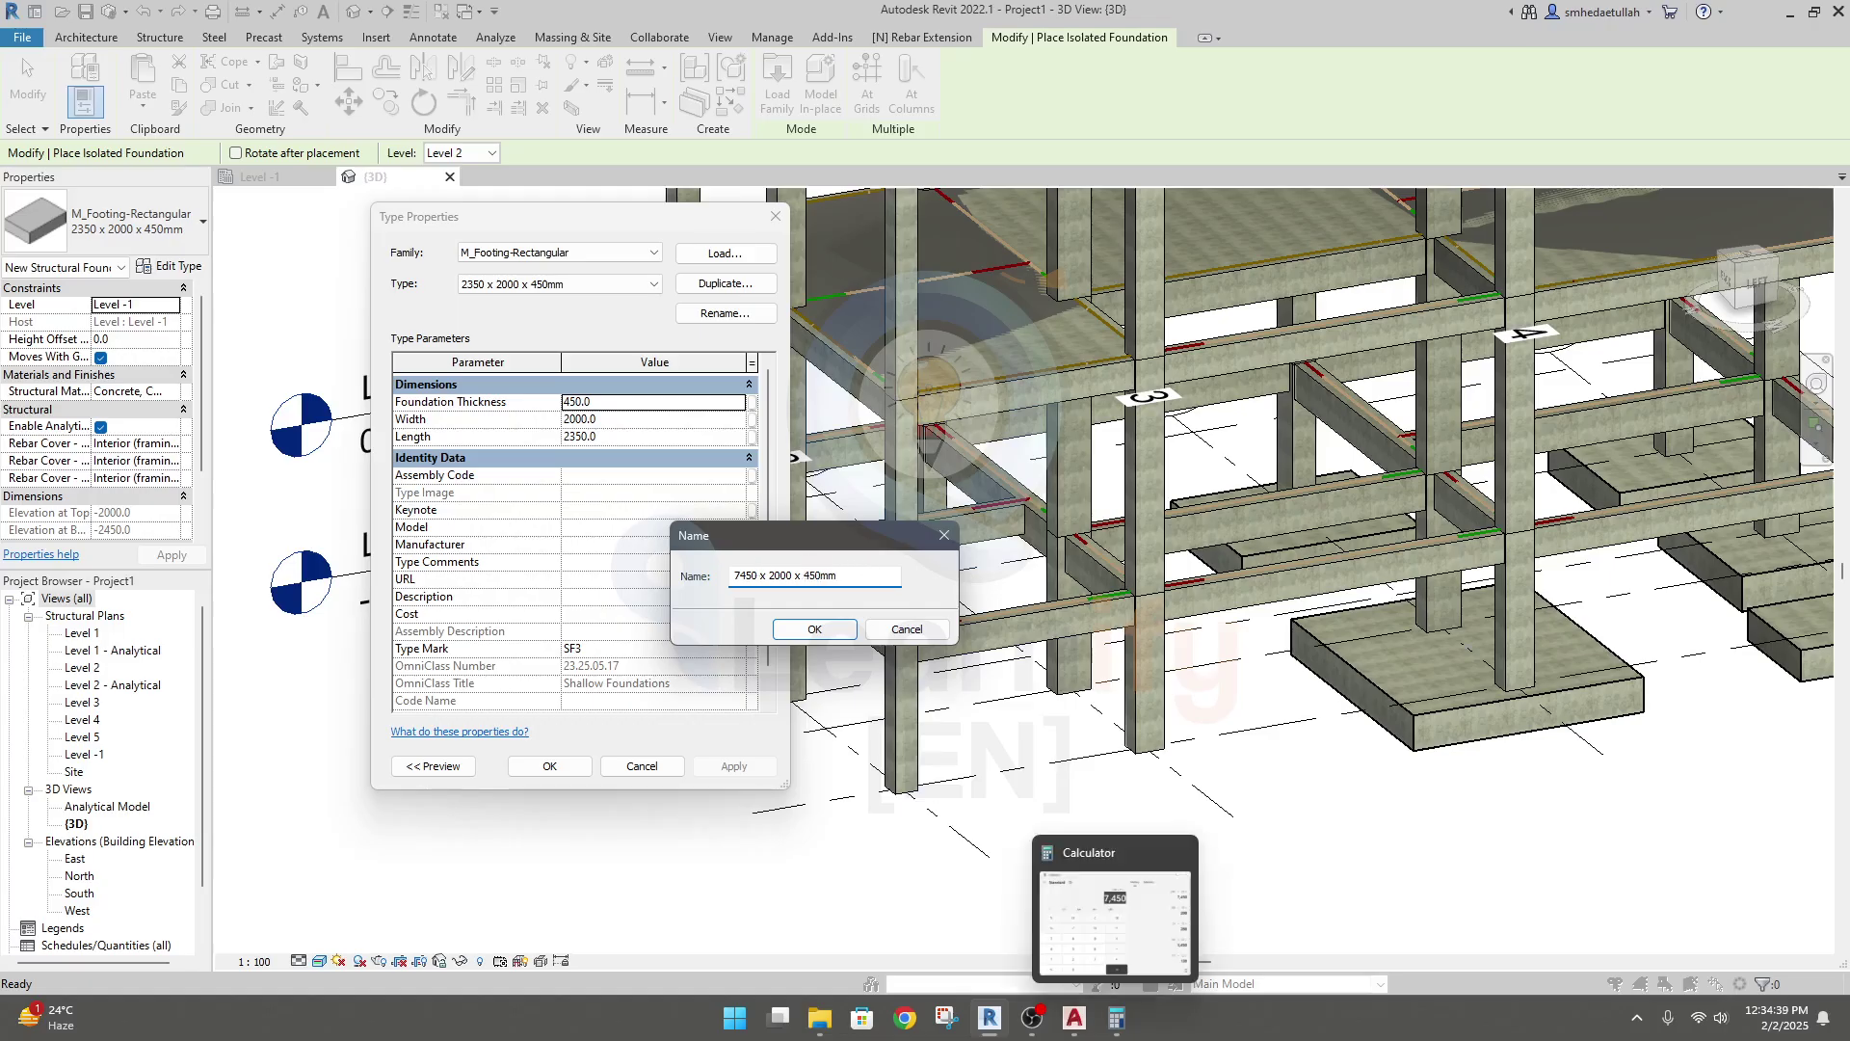
Step: Convert the 5'-0" width in Calculator as 60 × 25 = 1,500 mm
{"action": "left_click", "coordinate": [1075, 1018]}
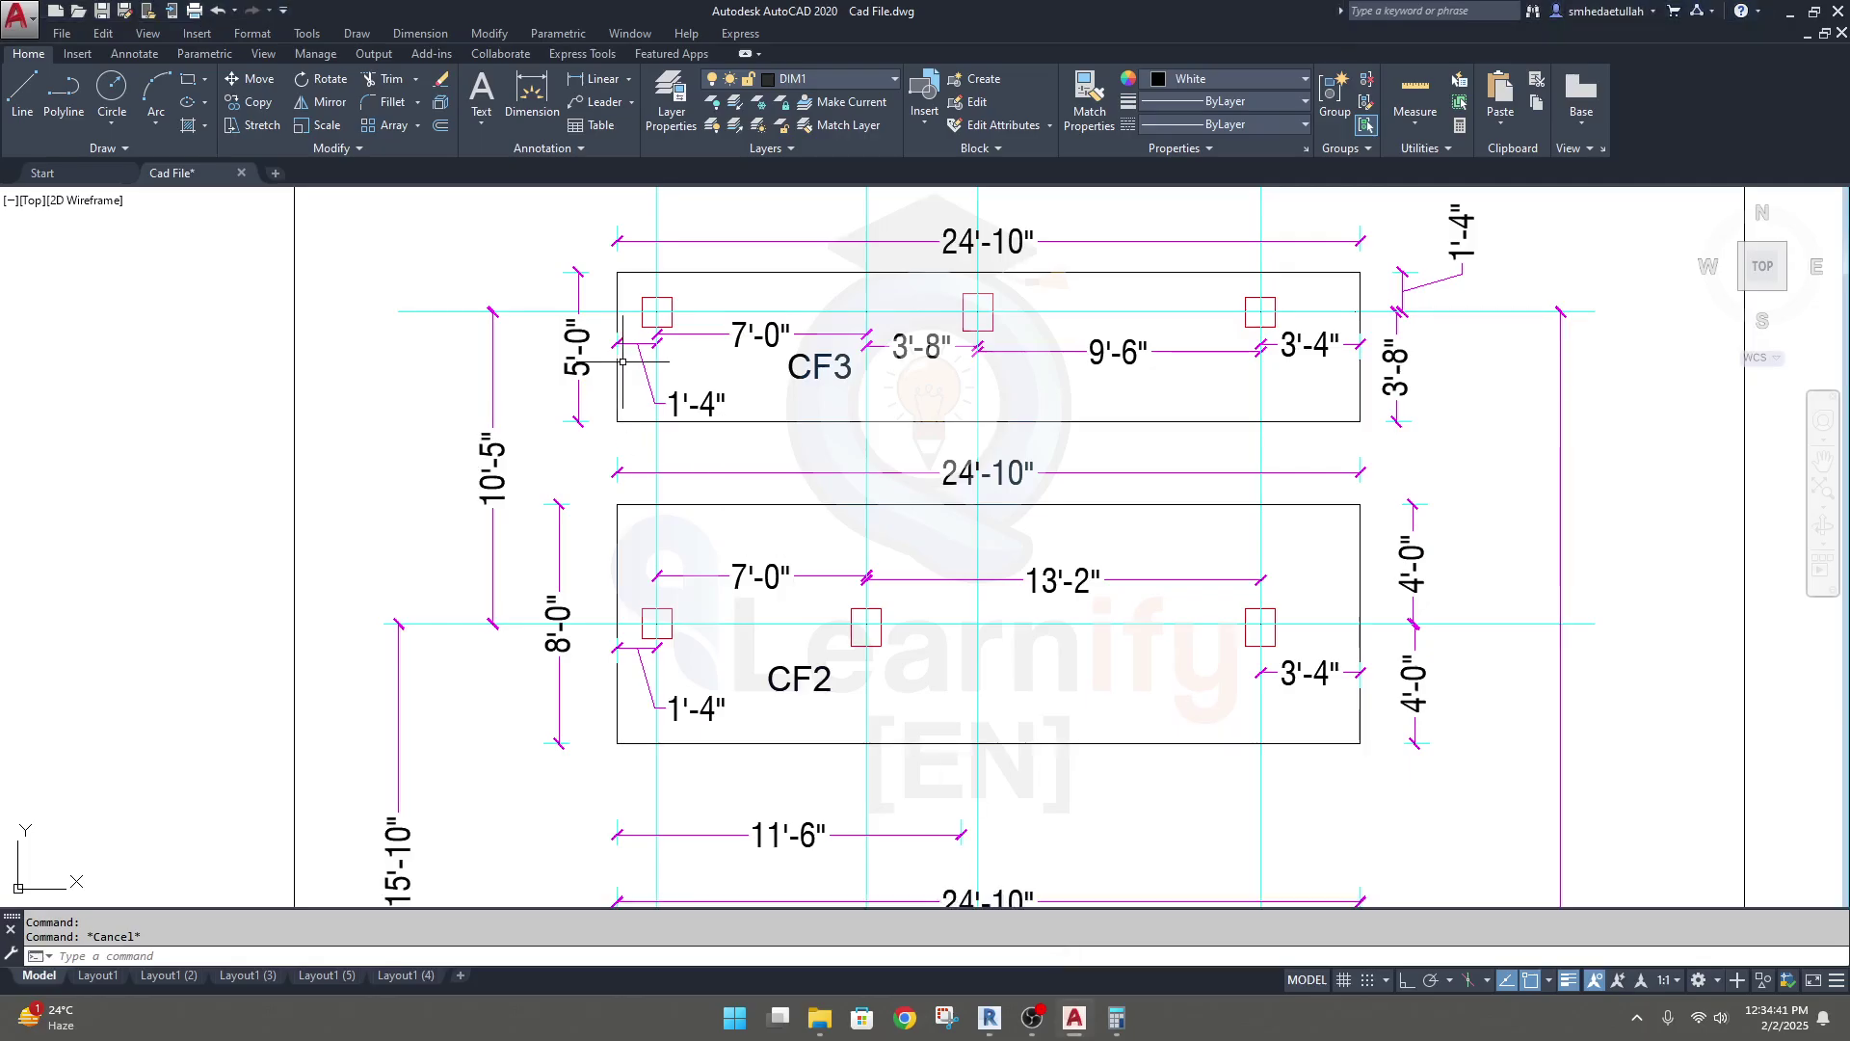
{"action": "left_click", "coordinate": [1117, 1018]}
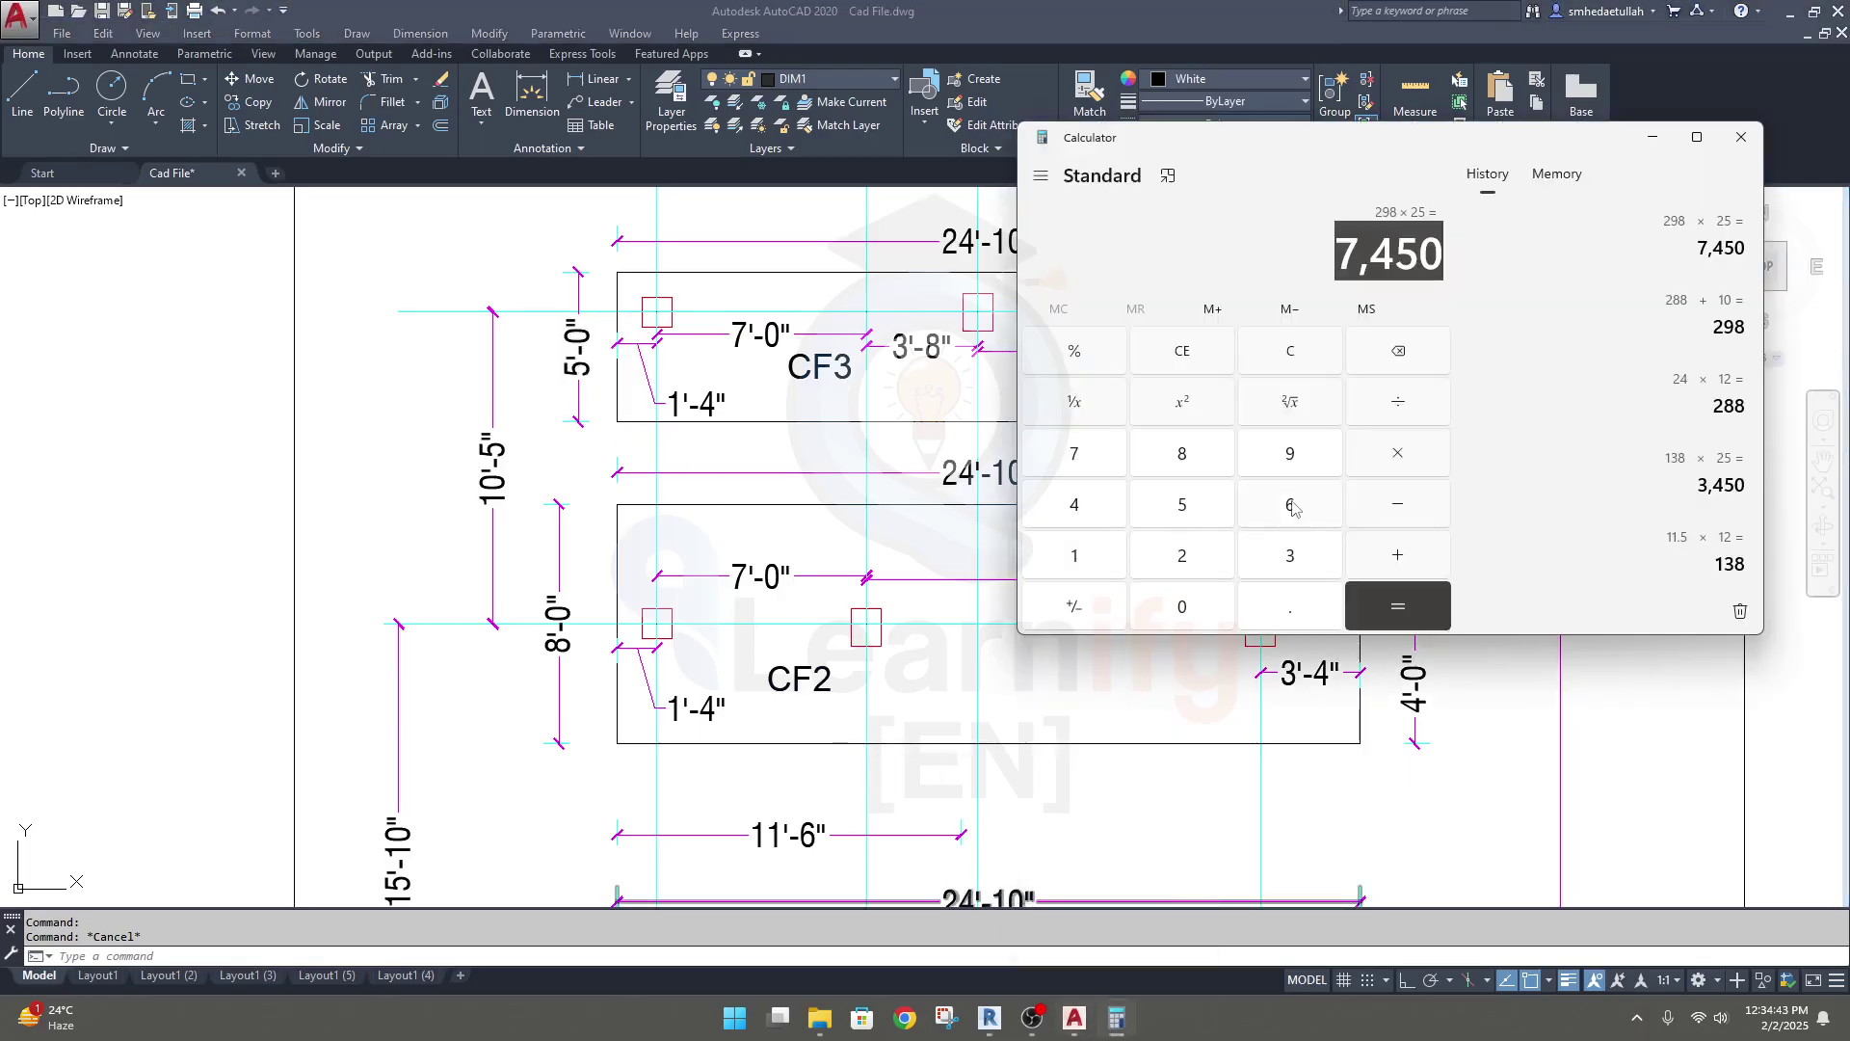
{"action": "left_click", "coordinate": [1292, 508]}
{"action": "type", "text": "0 × 25"}
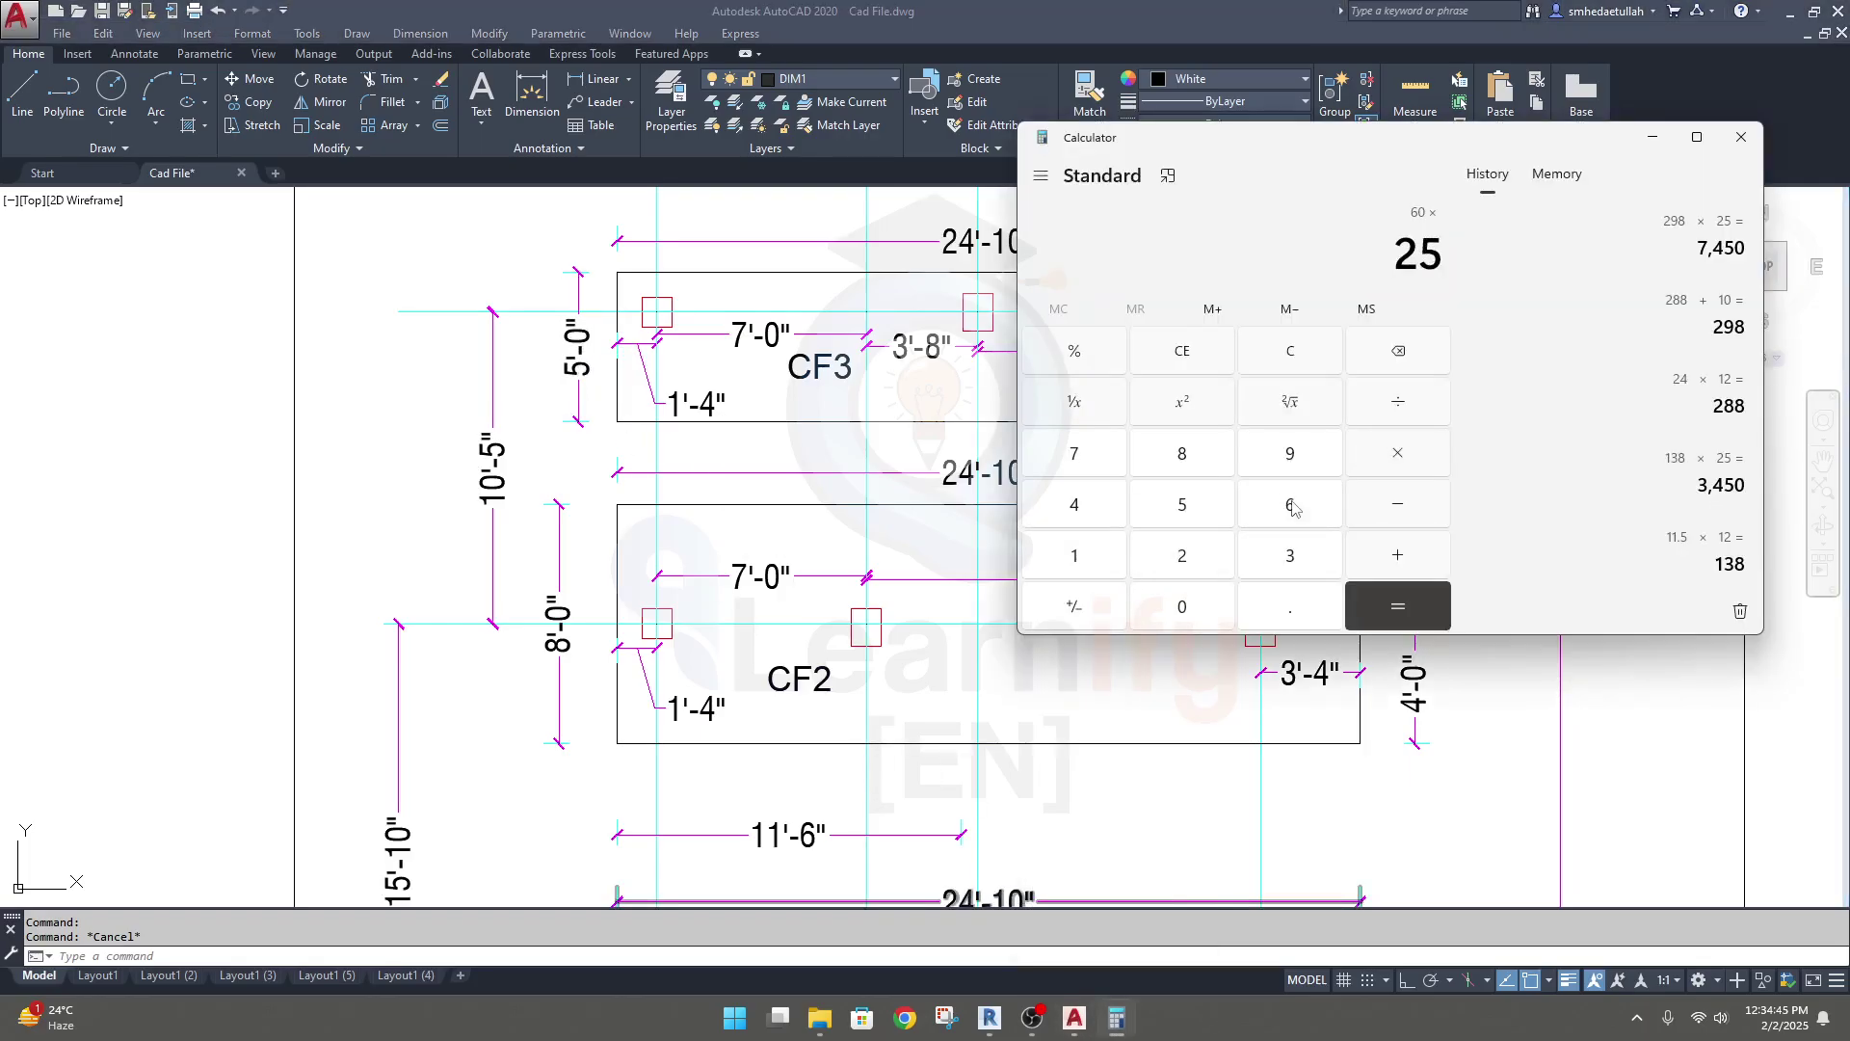
{"action": "key", "text": "Return"}
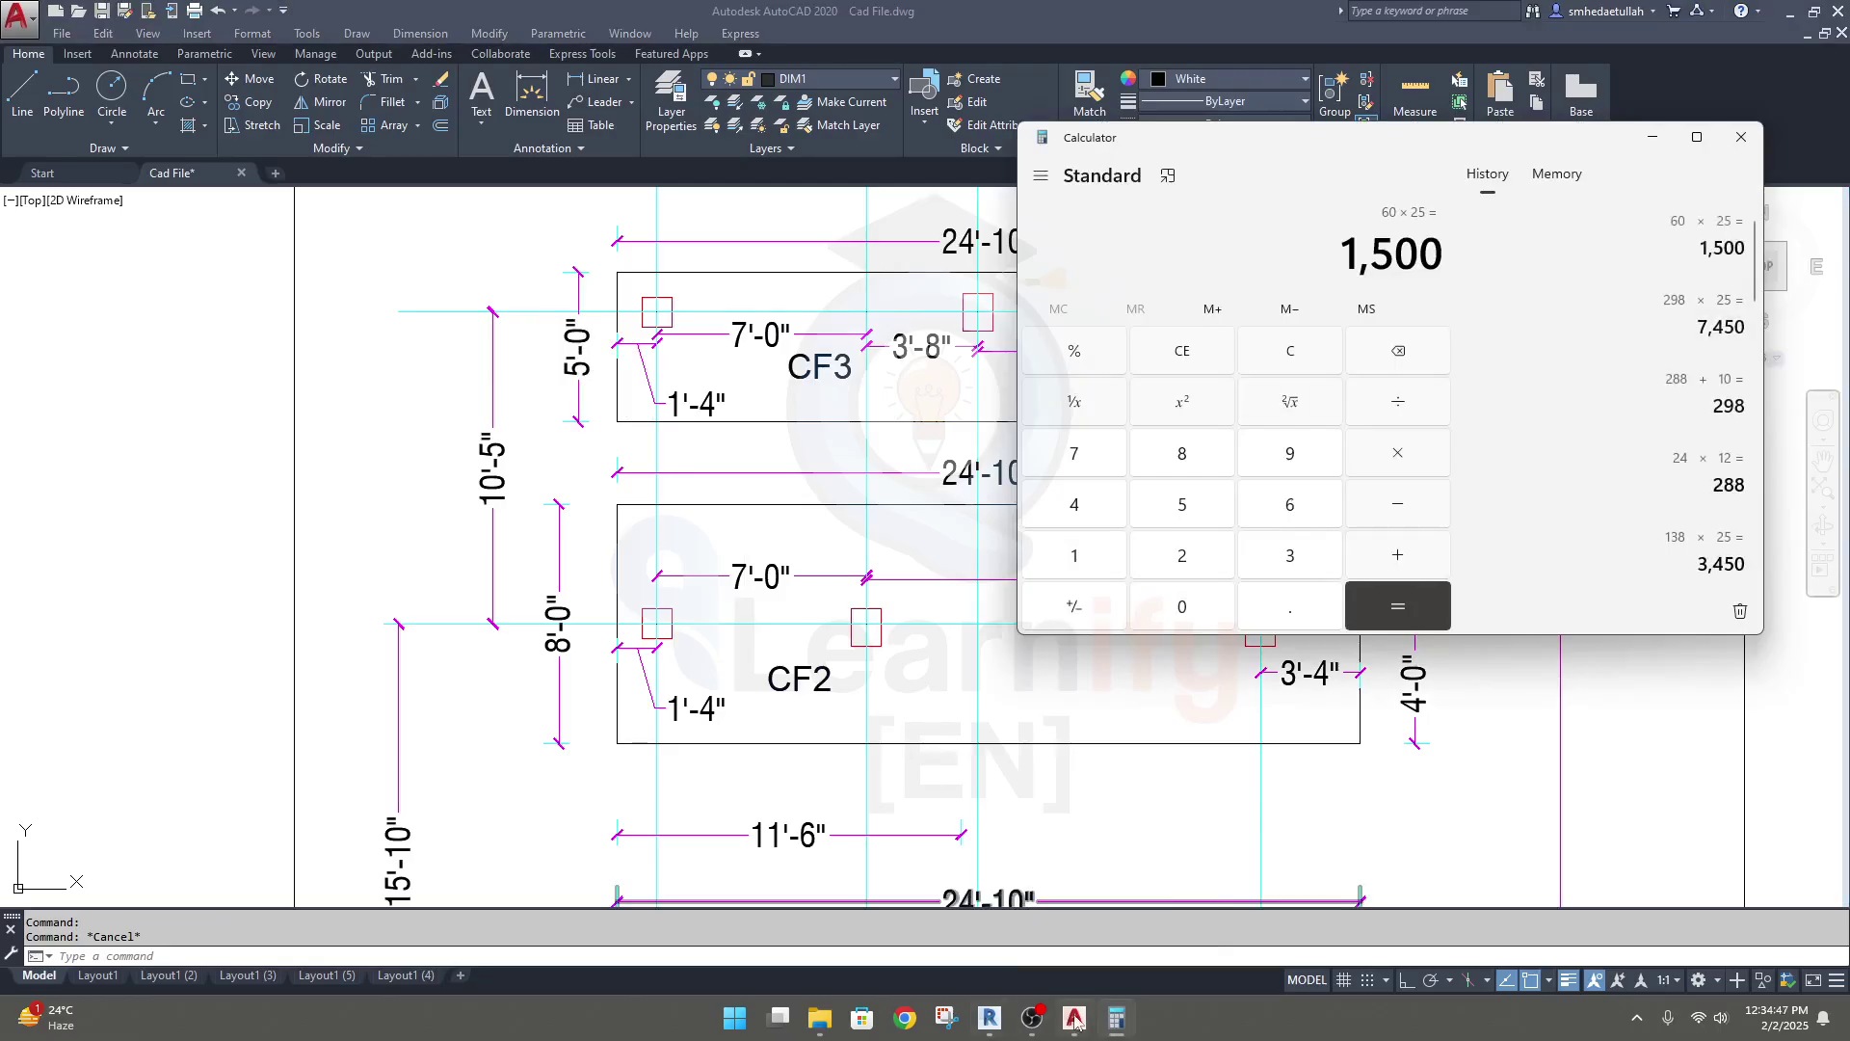
{"action": "mouse_move", "coordinate": [1075, 1018]}
{"action": "left_click", "coordinate": [1070, 949]}
{"action": "mouse_move", "coordinate": [990, 1018]}
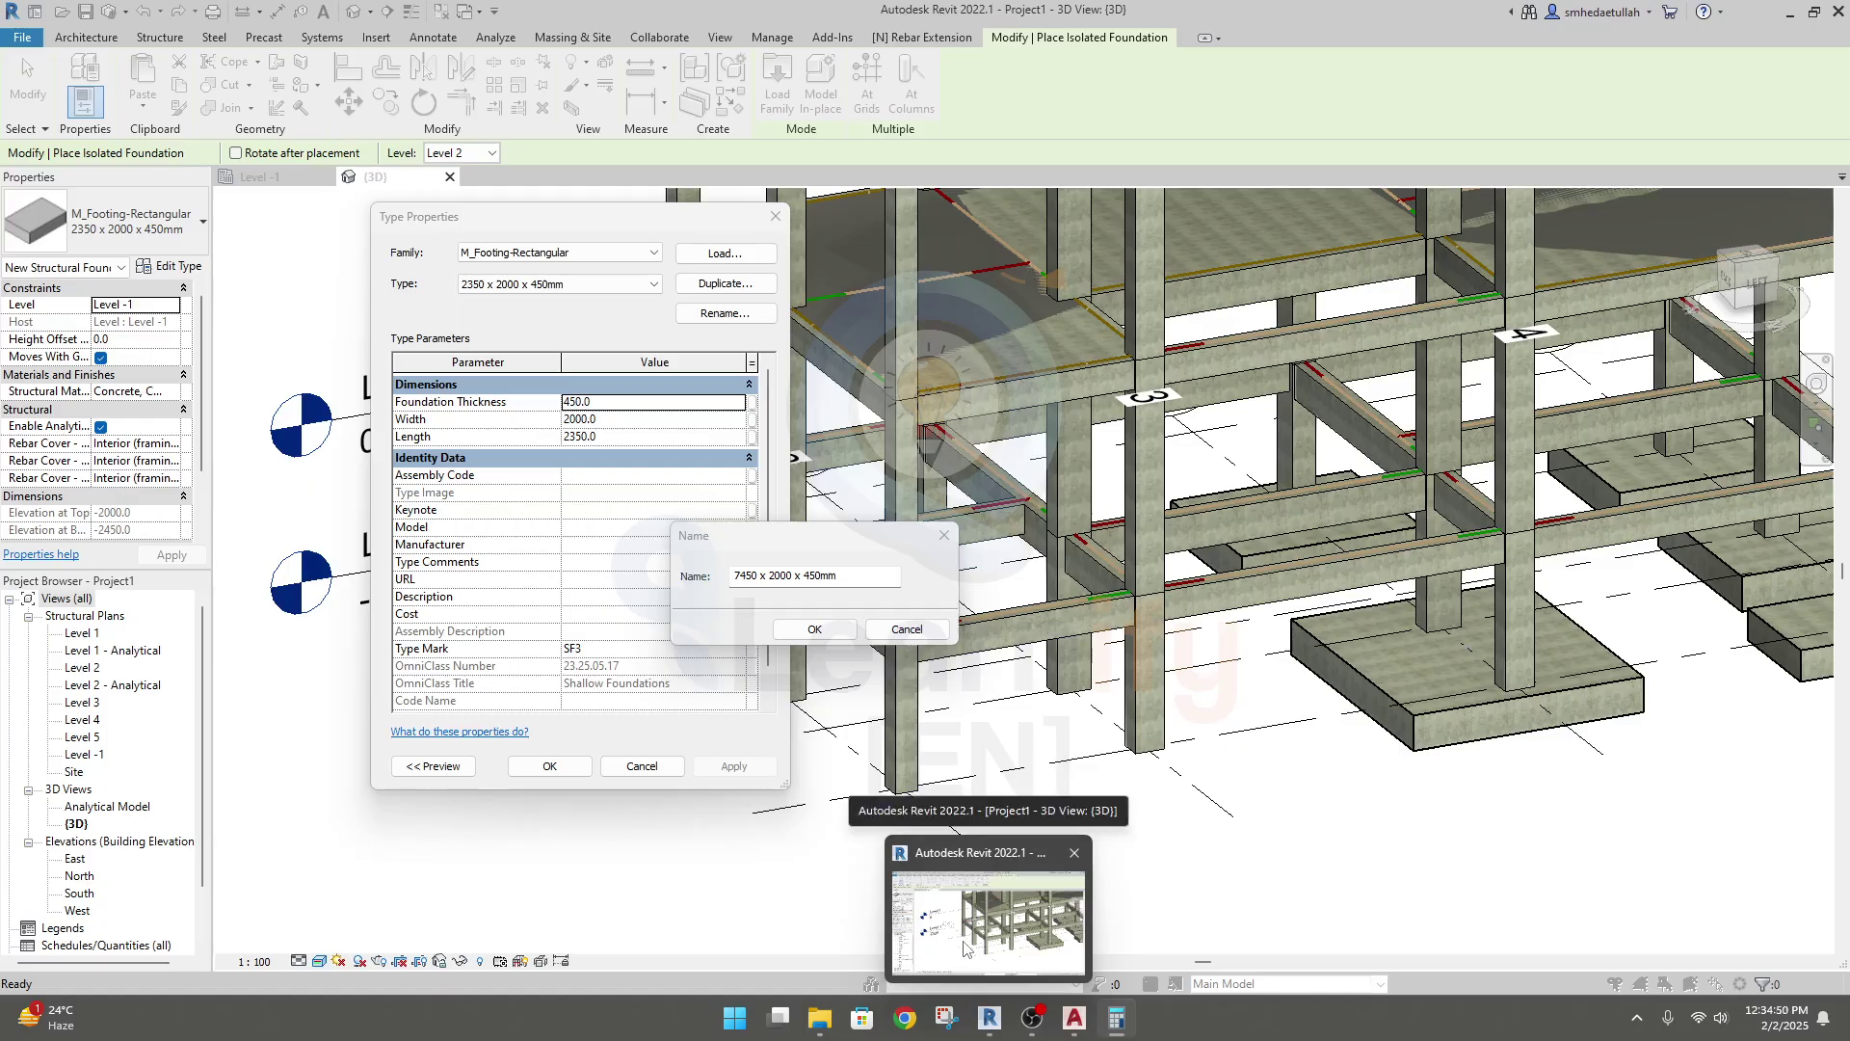
{"action": "left_click", "coordinate": [964, 948]}
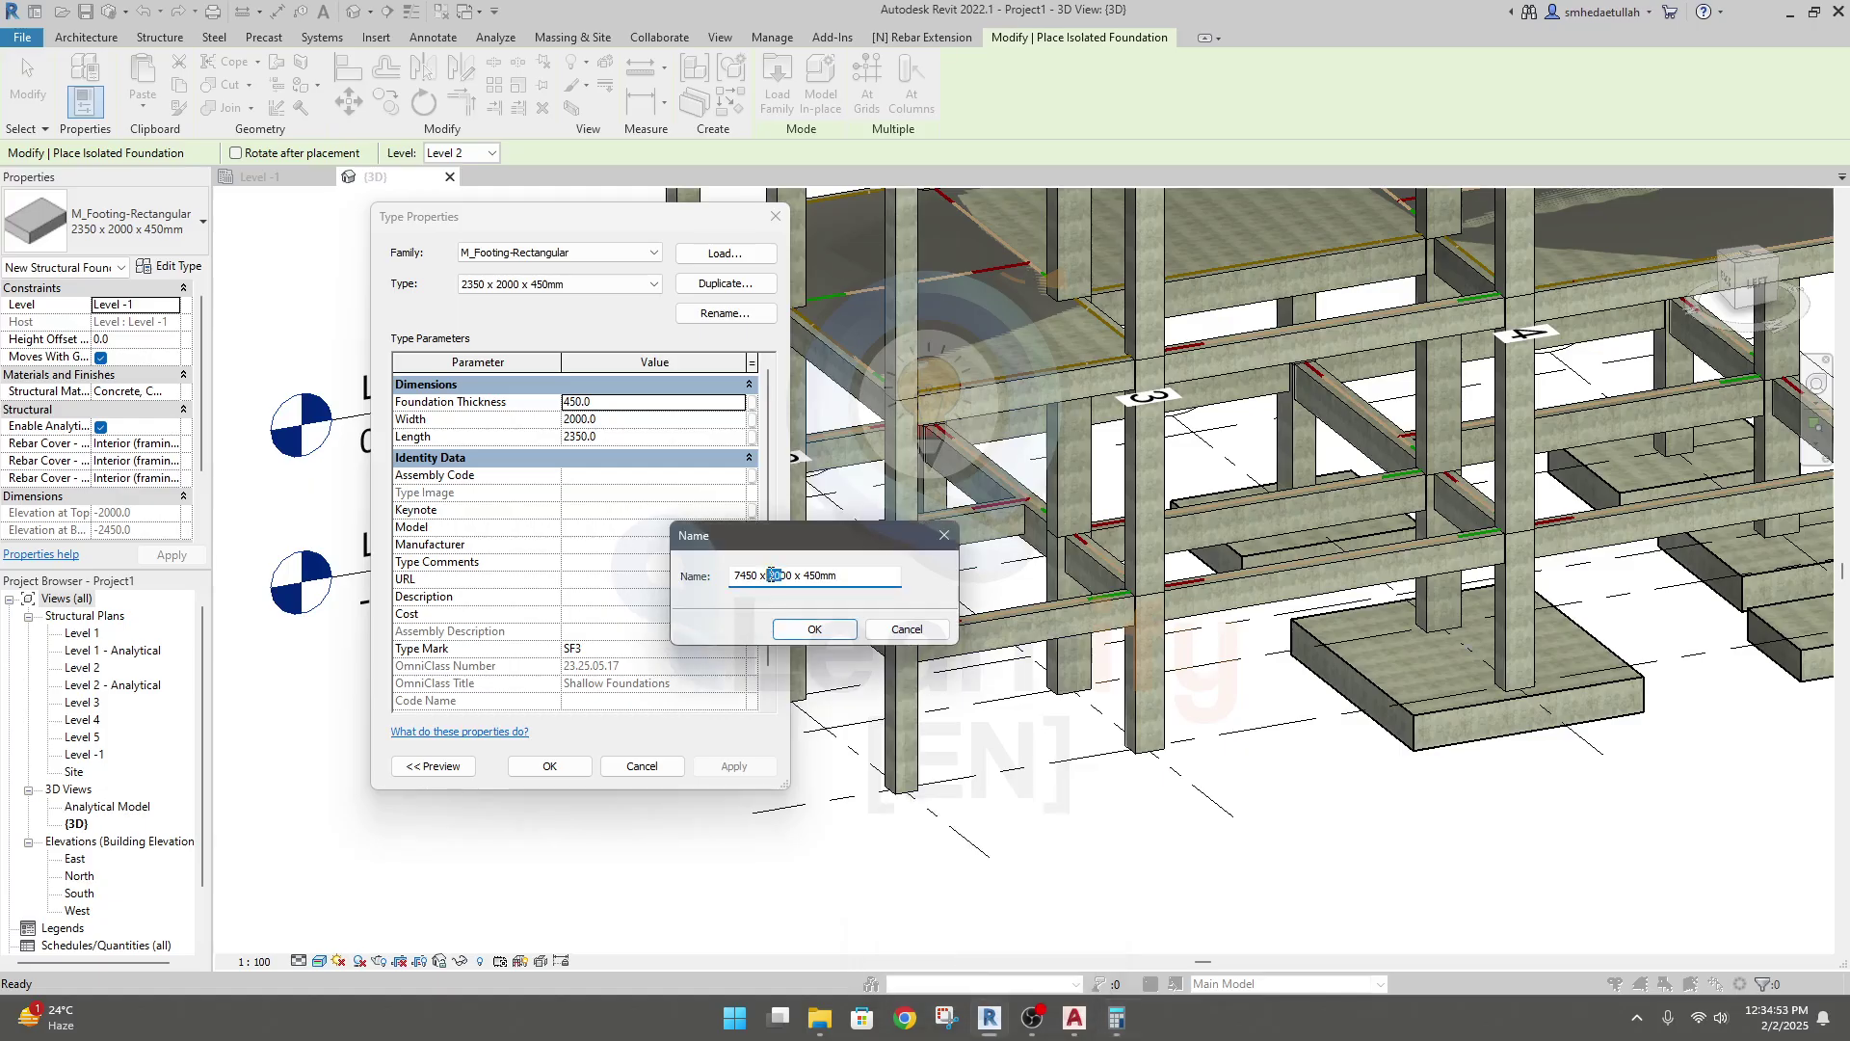
Step: Name the type 7450 x1500 x 450mm, set Length 7450 and Width 1500, and start a Cost entry
{"action": "type", "text": "15"}
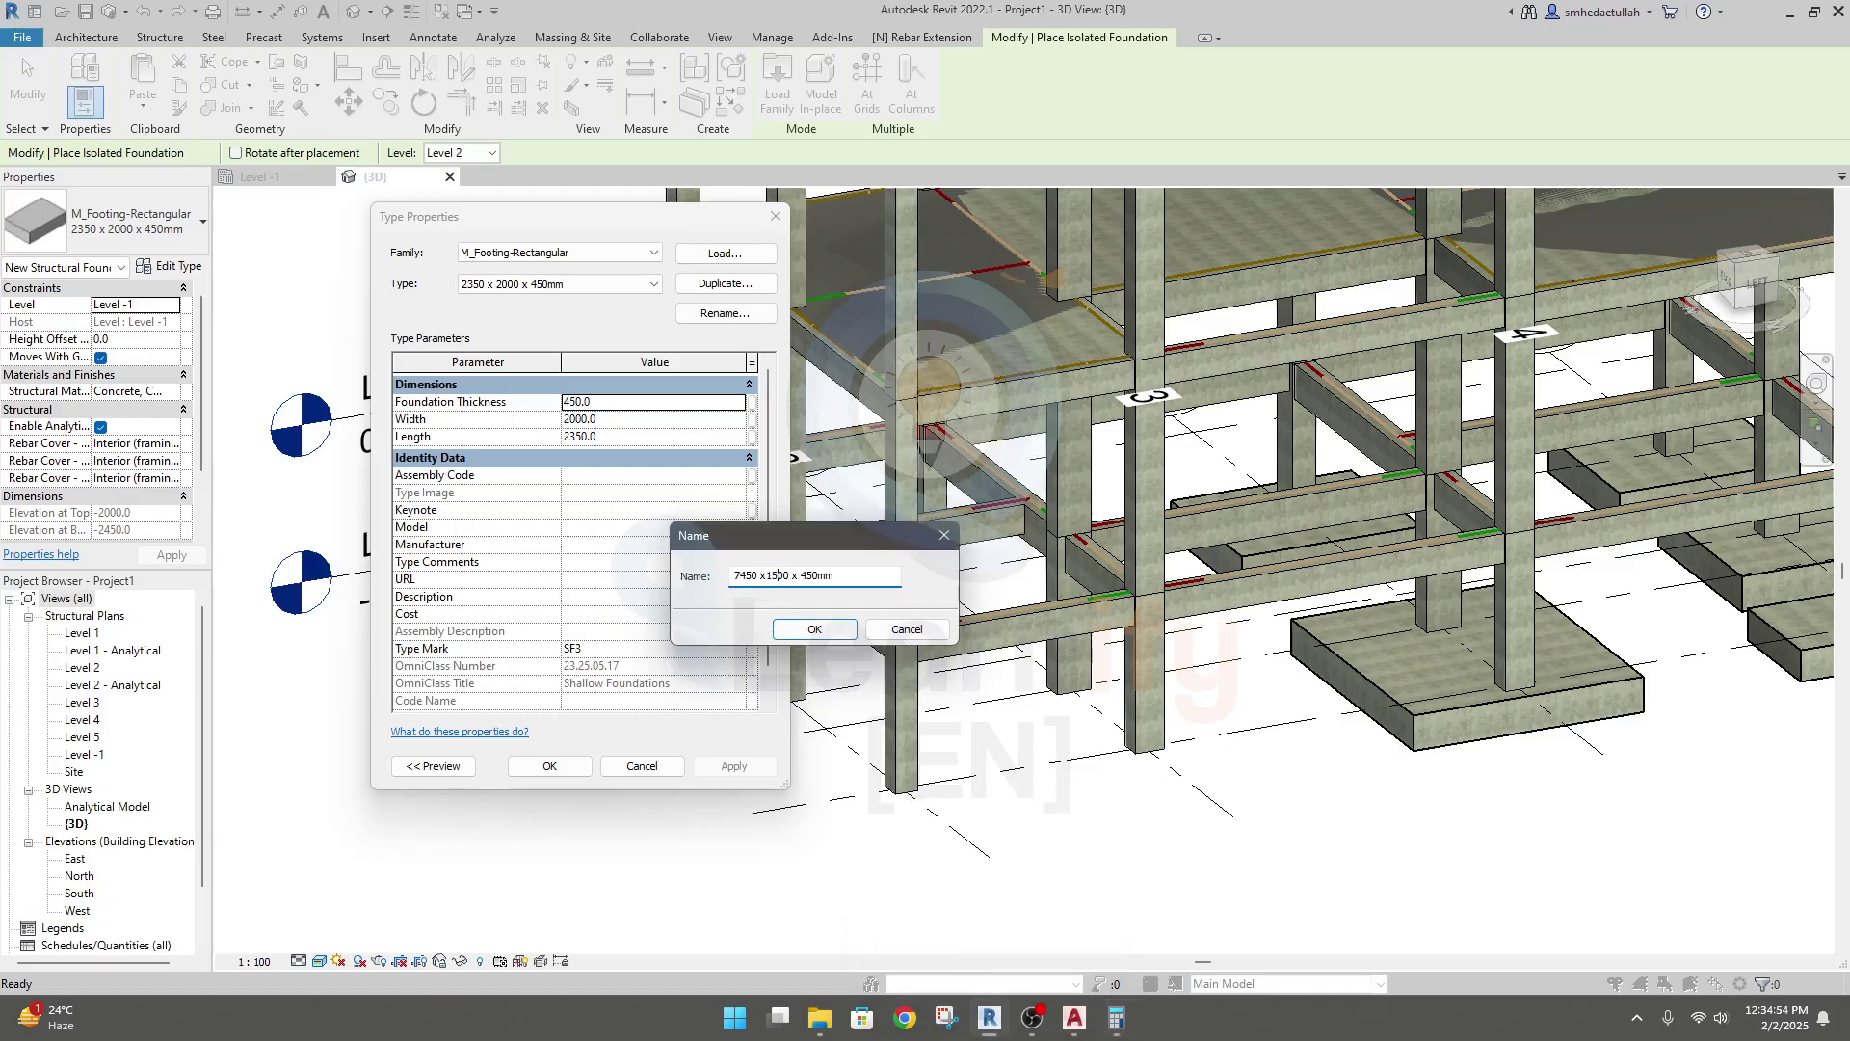
{"action": "left_click", "coordinate": [800, 628]}
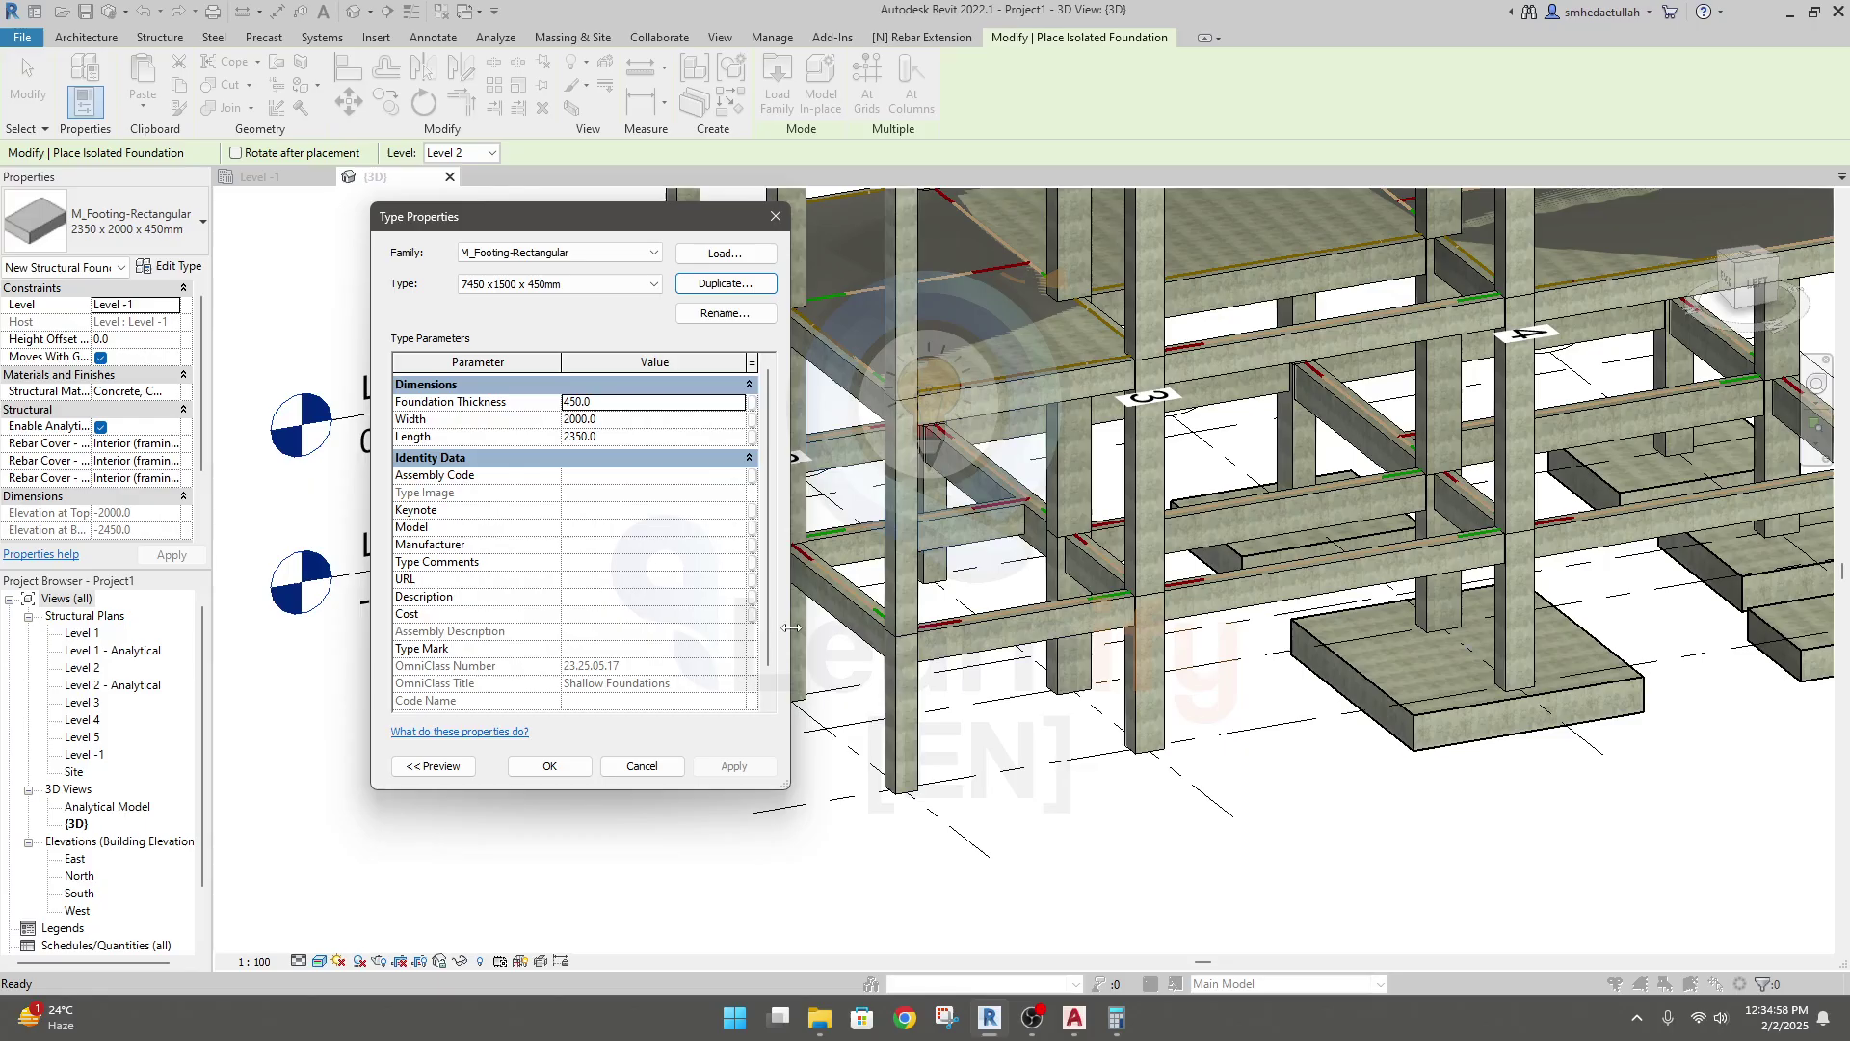
{"action": "left_click", "coordinate": [621, 435]}
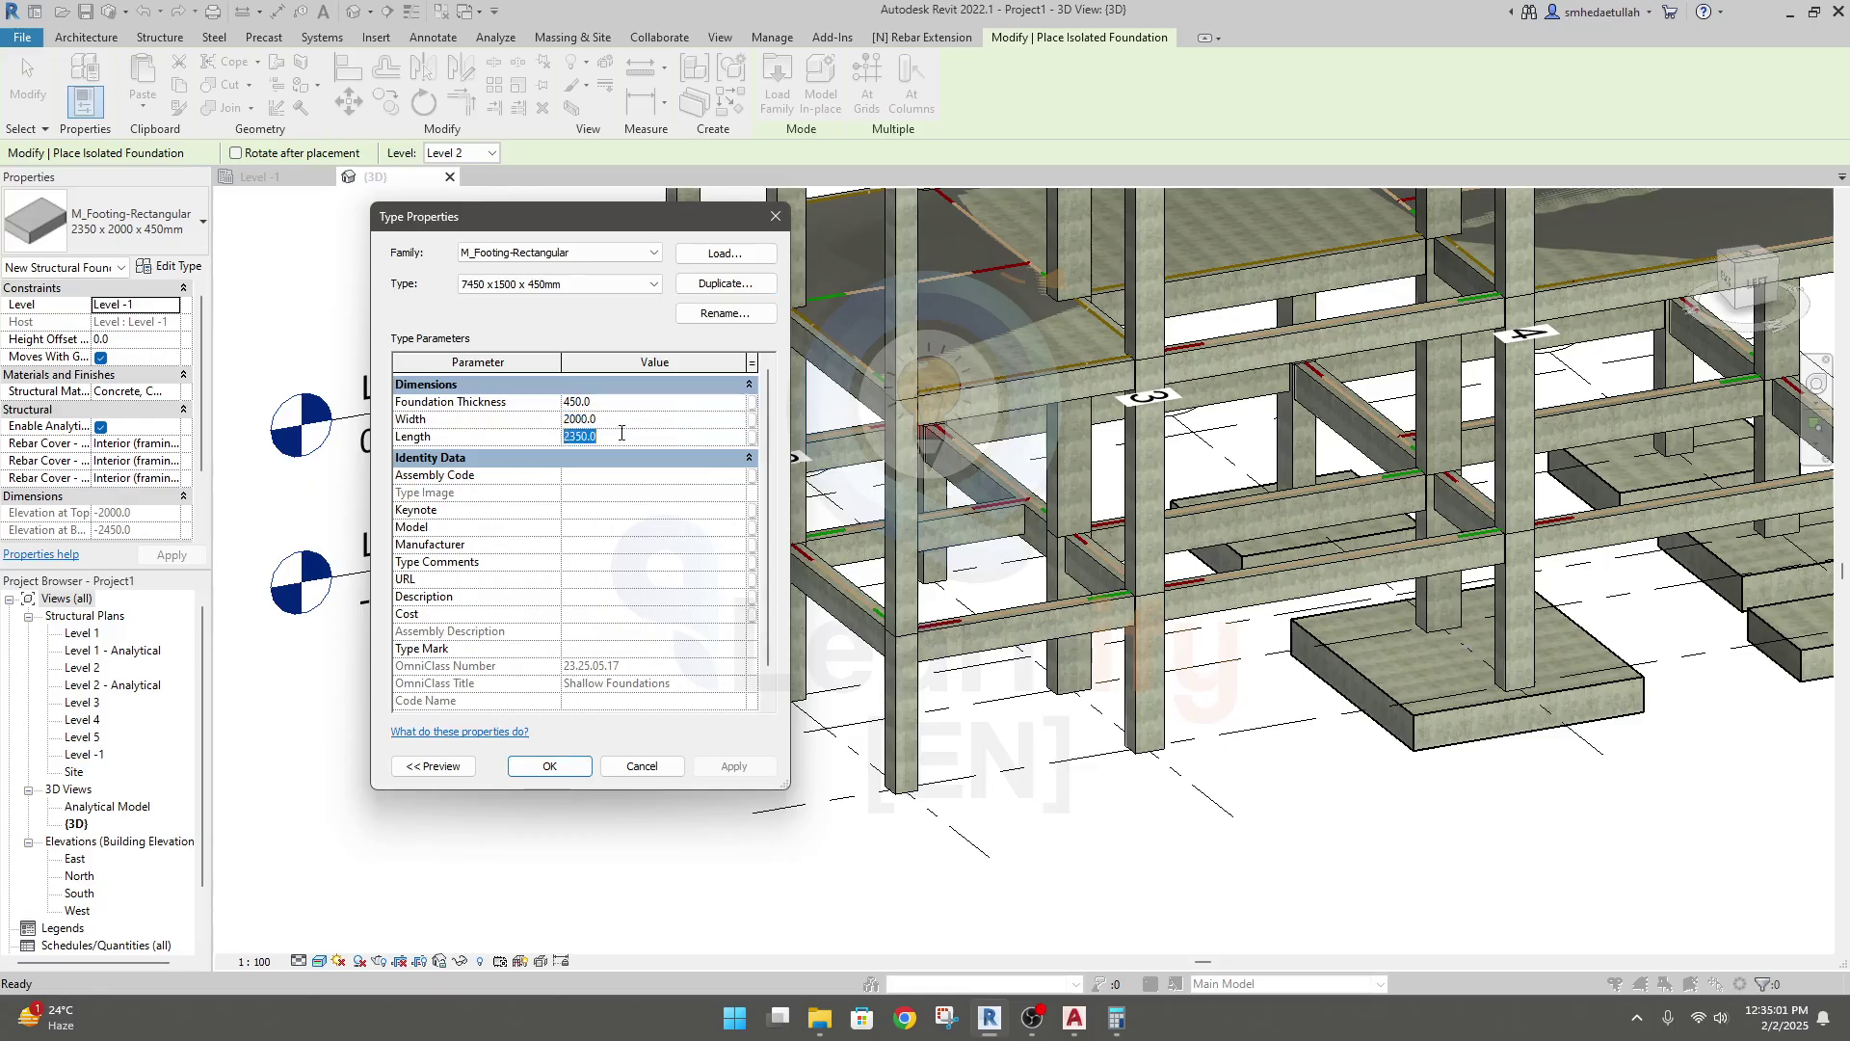
{"action": "type", "text": "7,450"}
{"action": "left_click", "coordinate": [637, 423]}
{"action": "type", "text": "1500"}
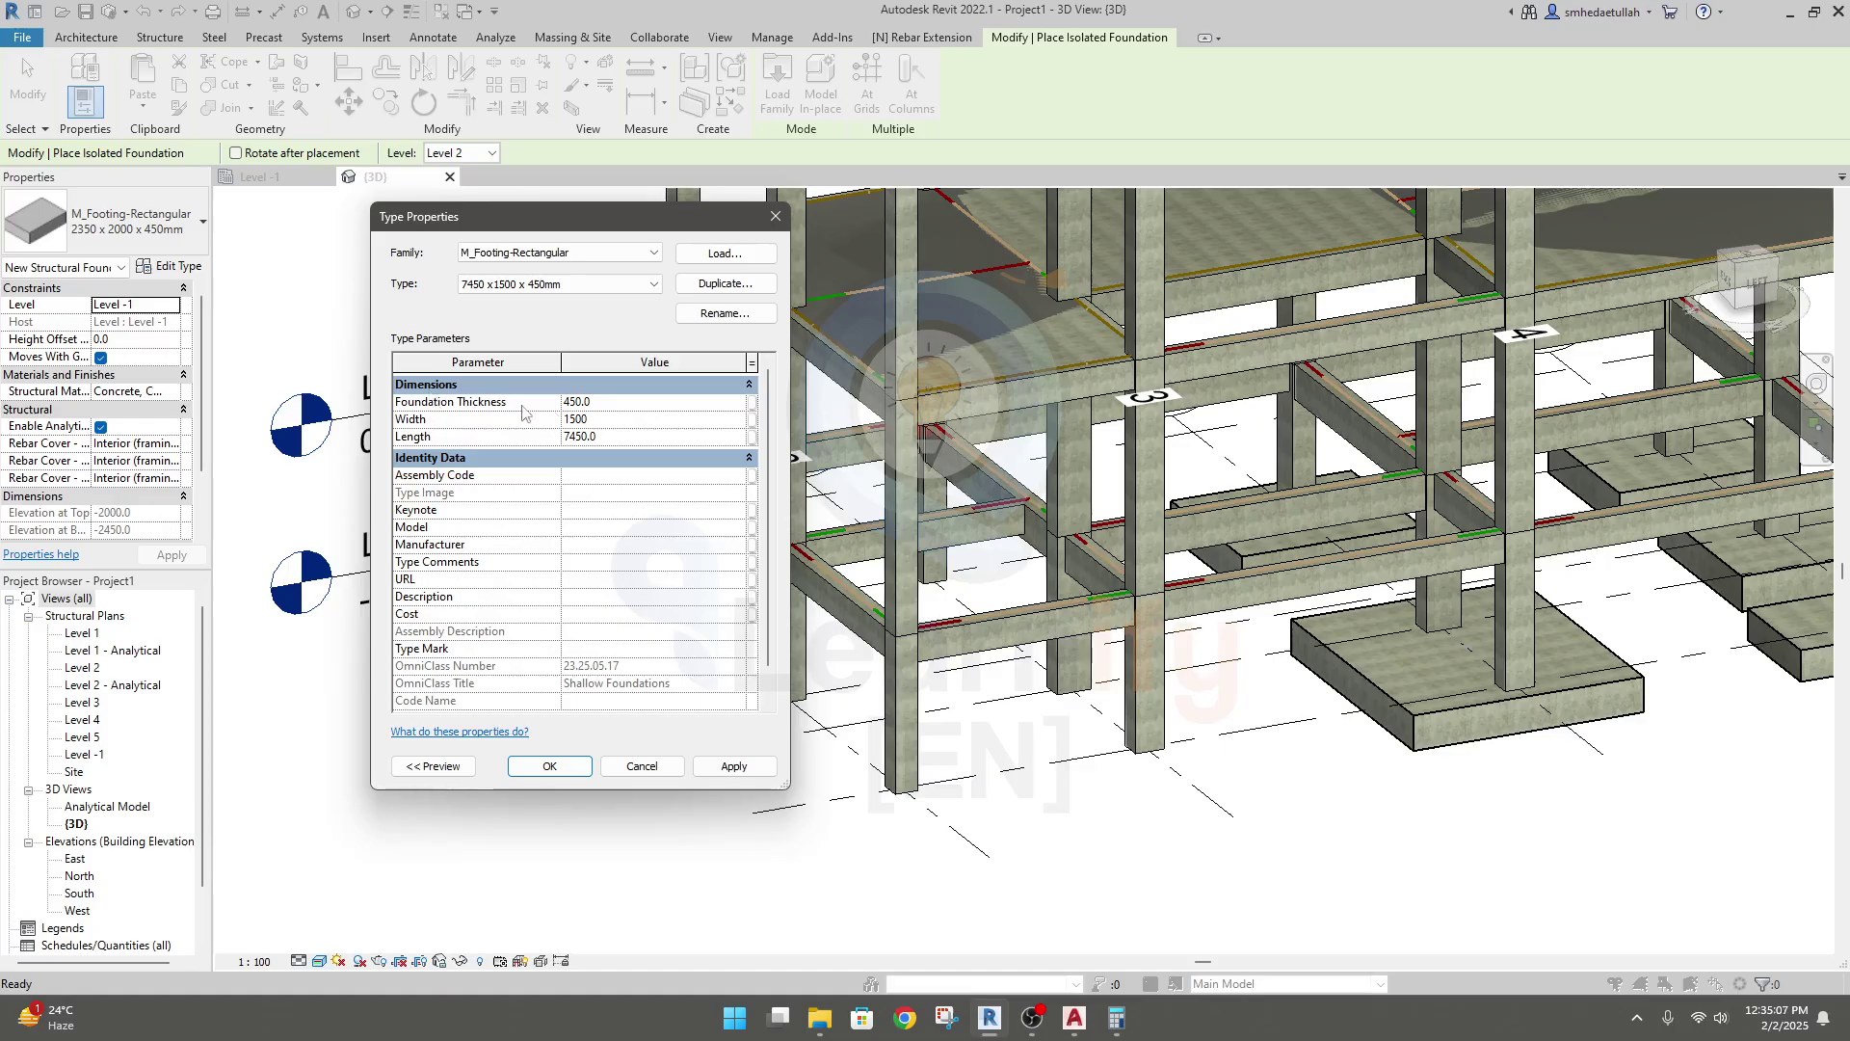
{"action": "key", "text": "Return"}
{"action": "left_click", "coordinate": [594, 615]}
{"action": "type", "text": "CoF1"}
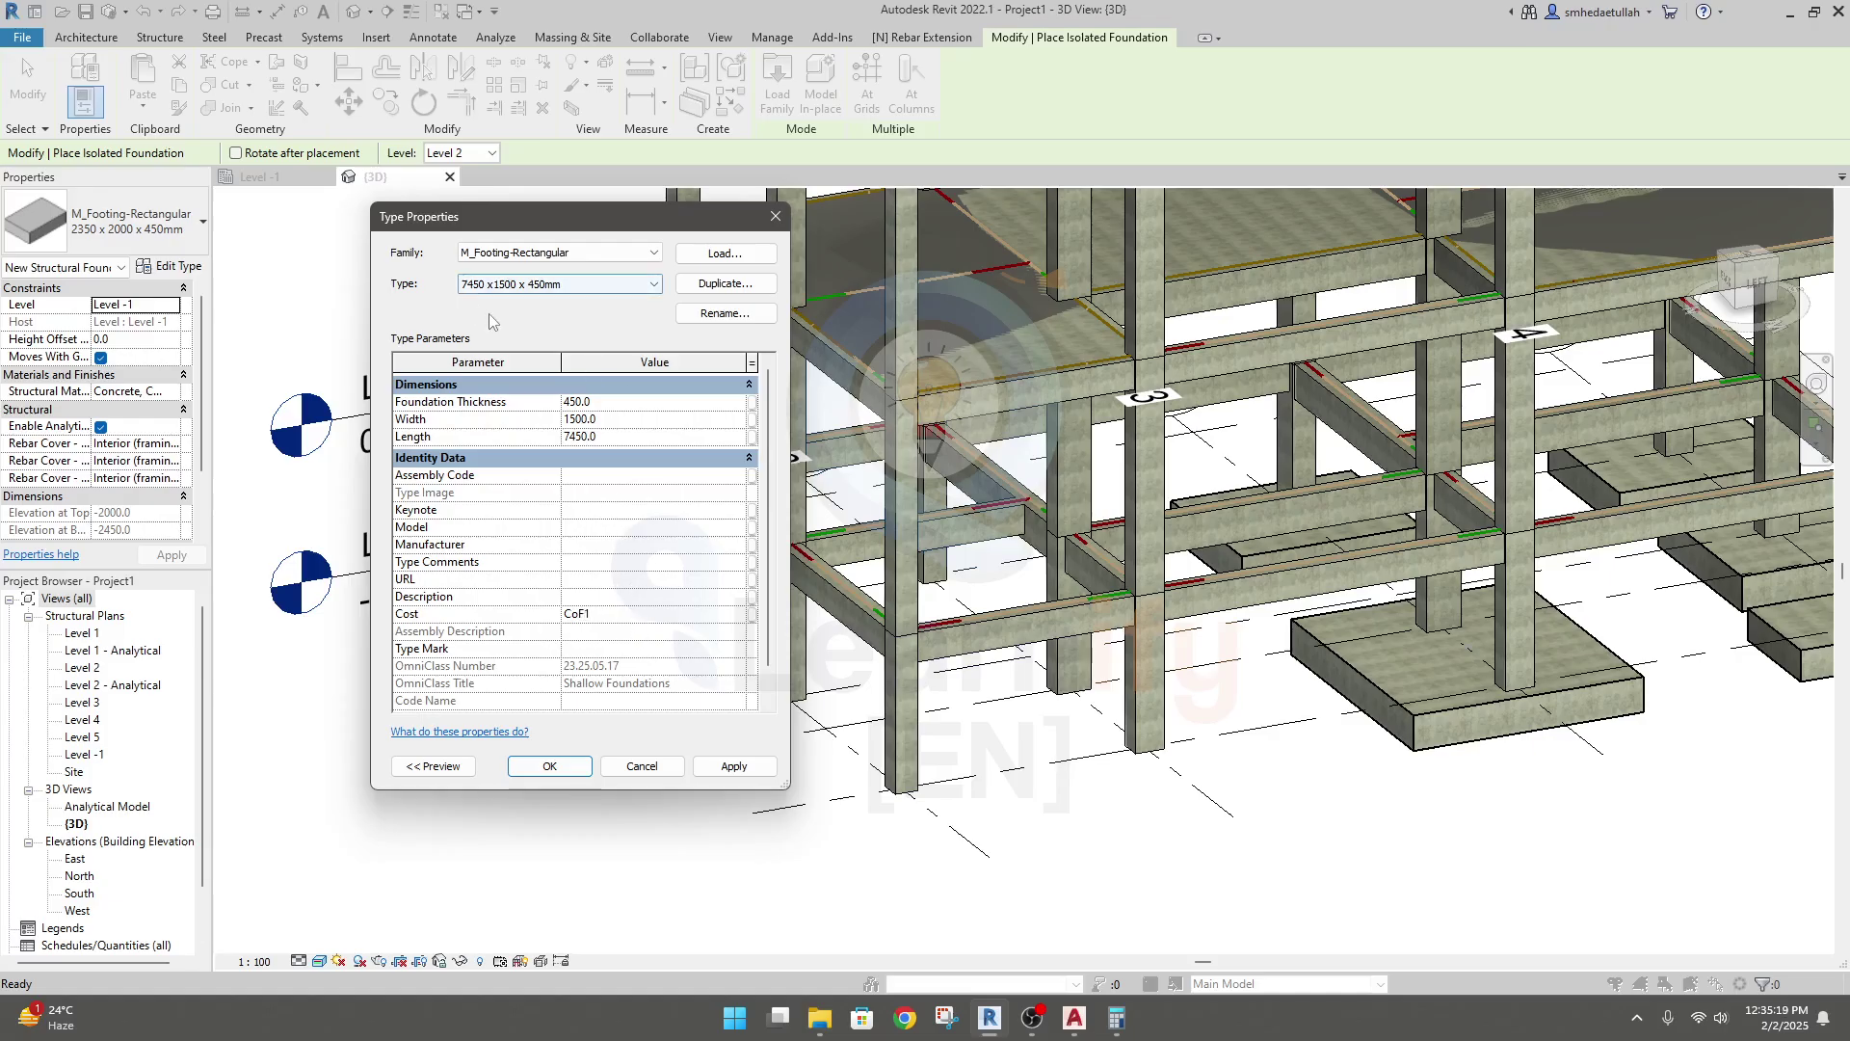
Step: Try applying the type parameters and dismiss the invalid-value errors twice
{"action": "left_click", "coordinate": [733, 766]}
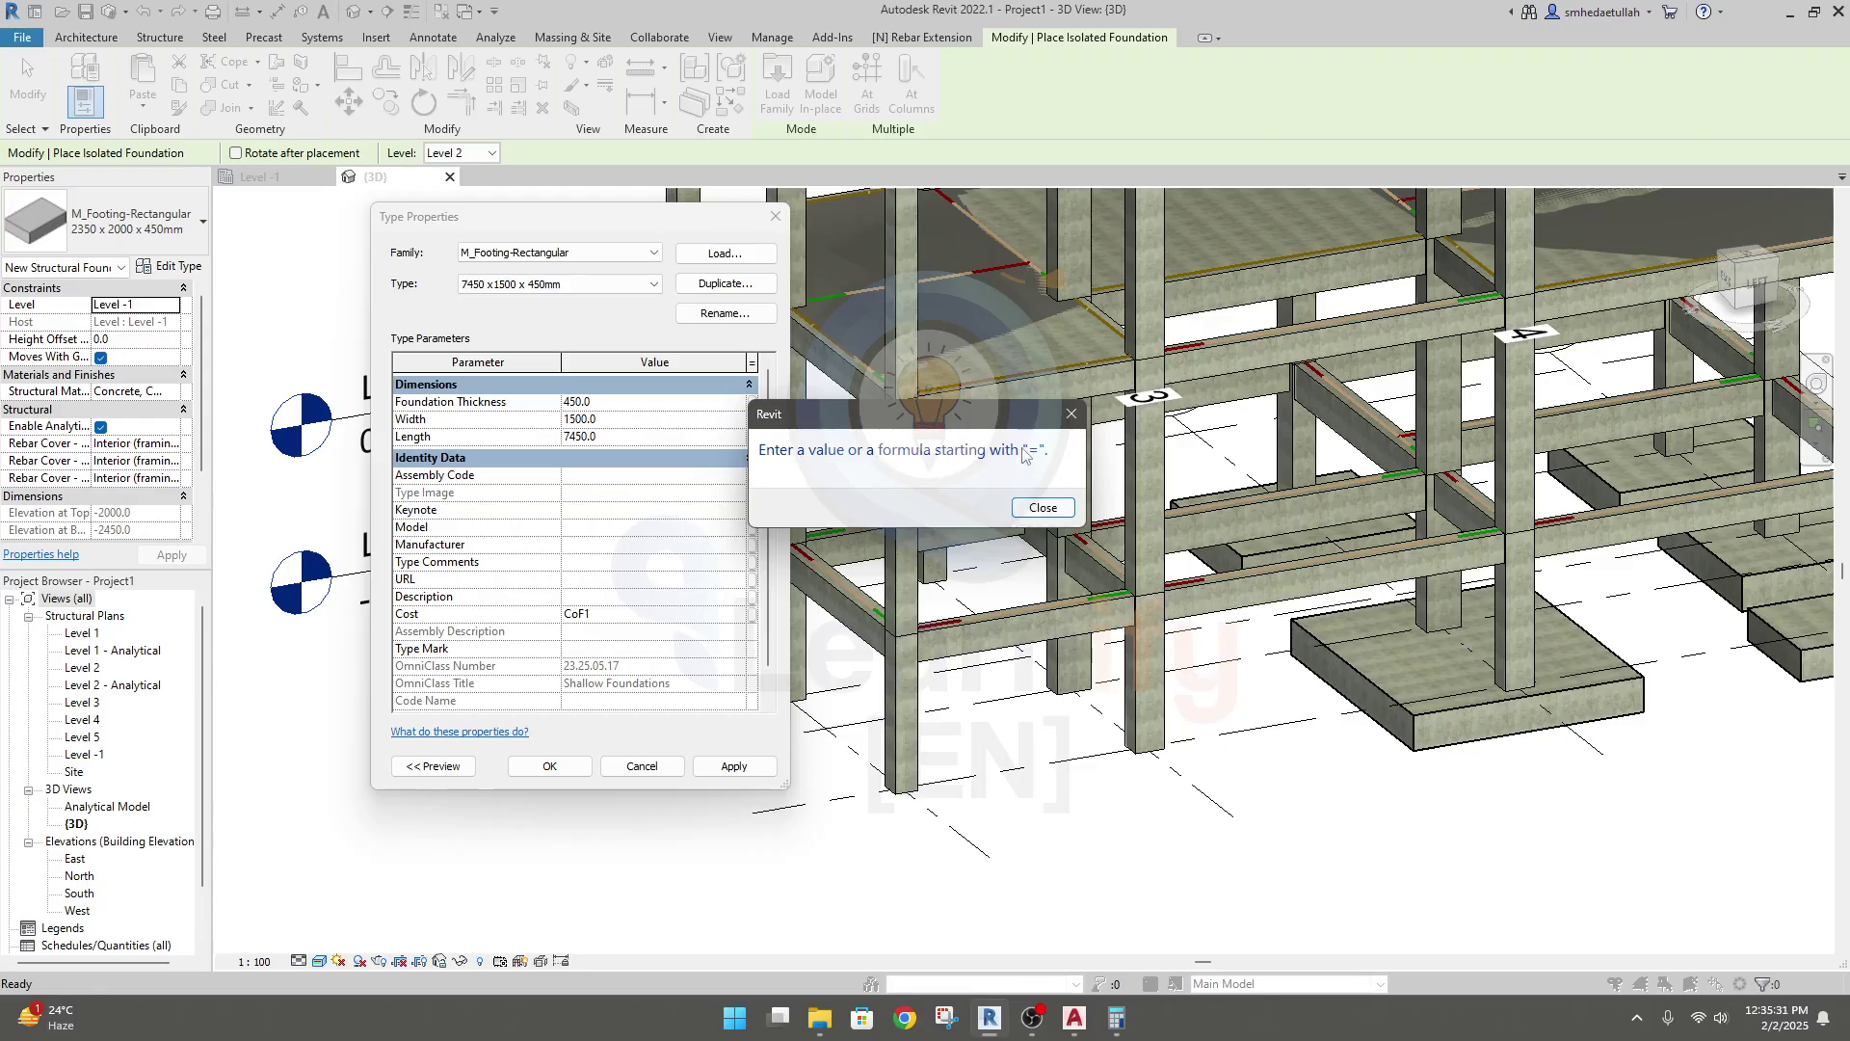
{"action": "left_click", "coordinate": [1041, 508]}
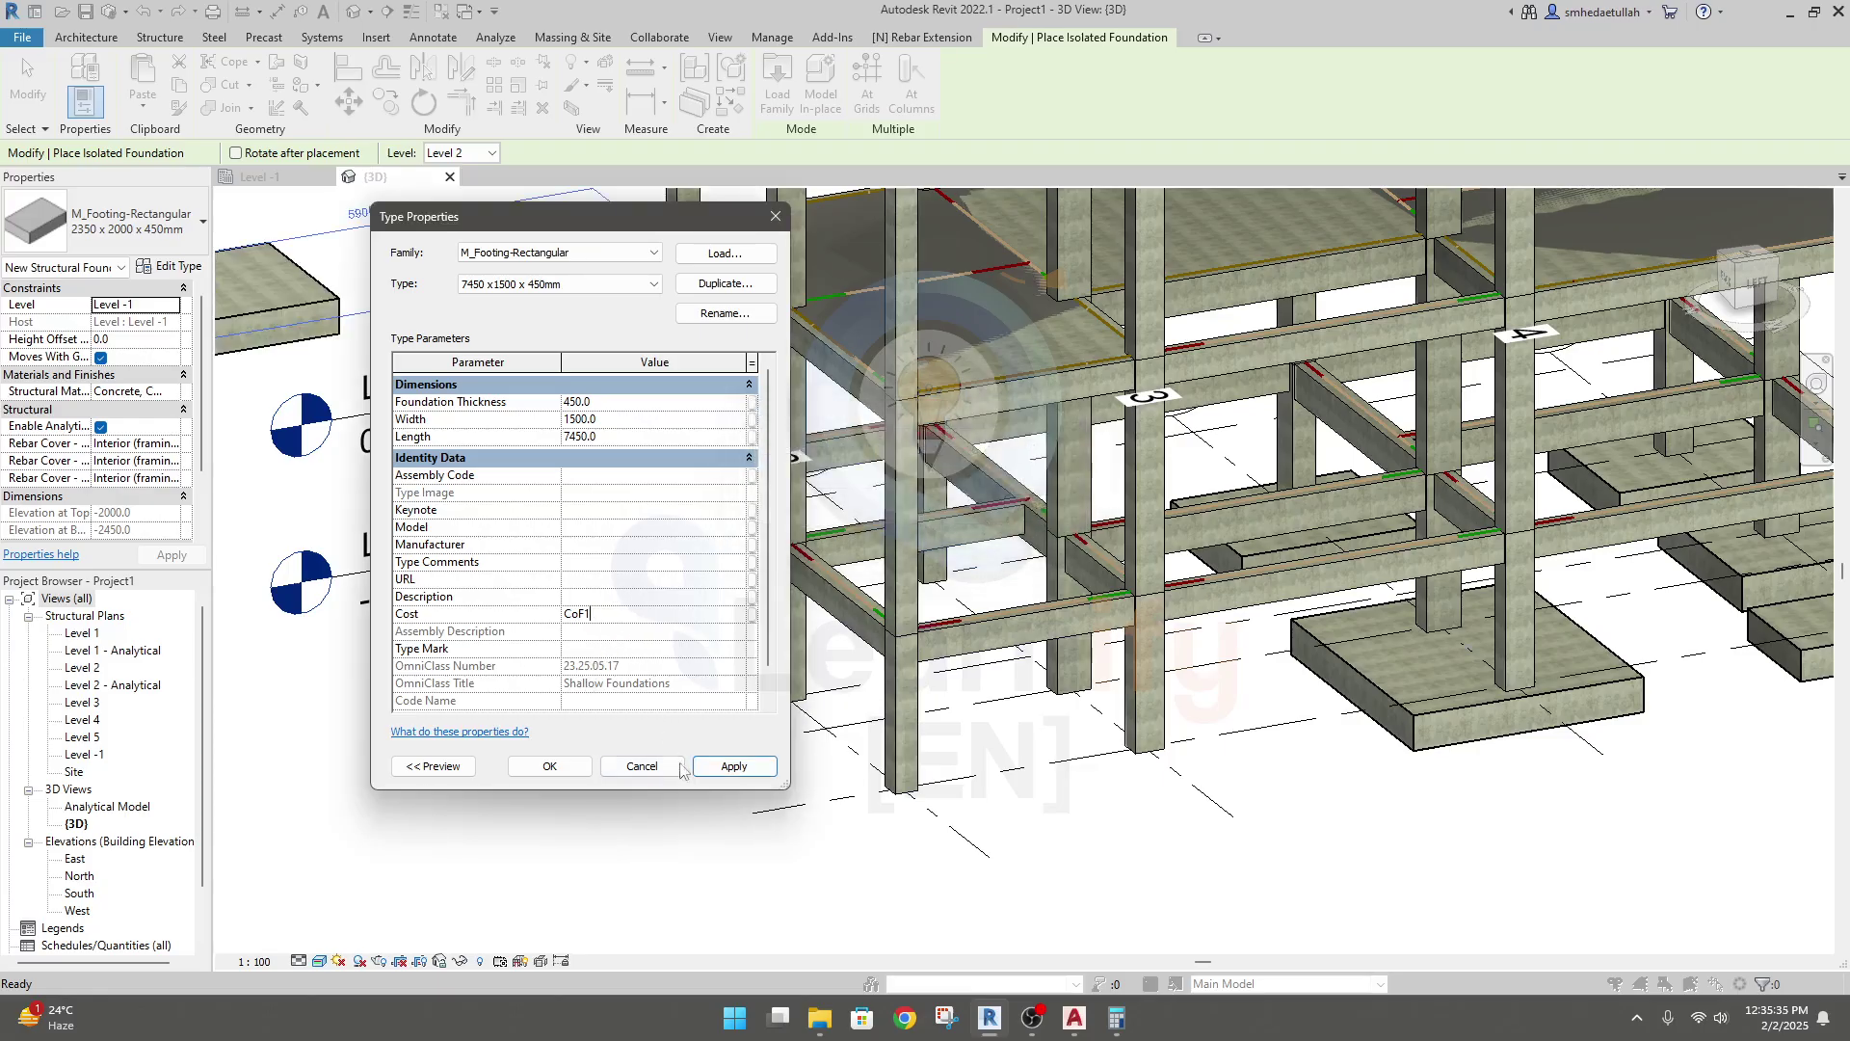
{"action": "left_click", "coordinate": [716, 767]}
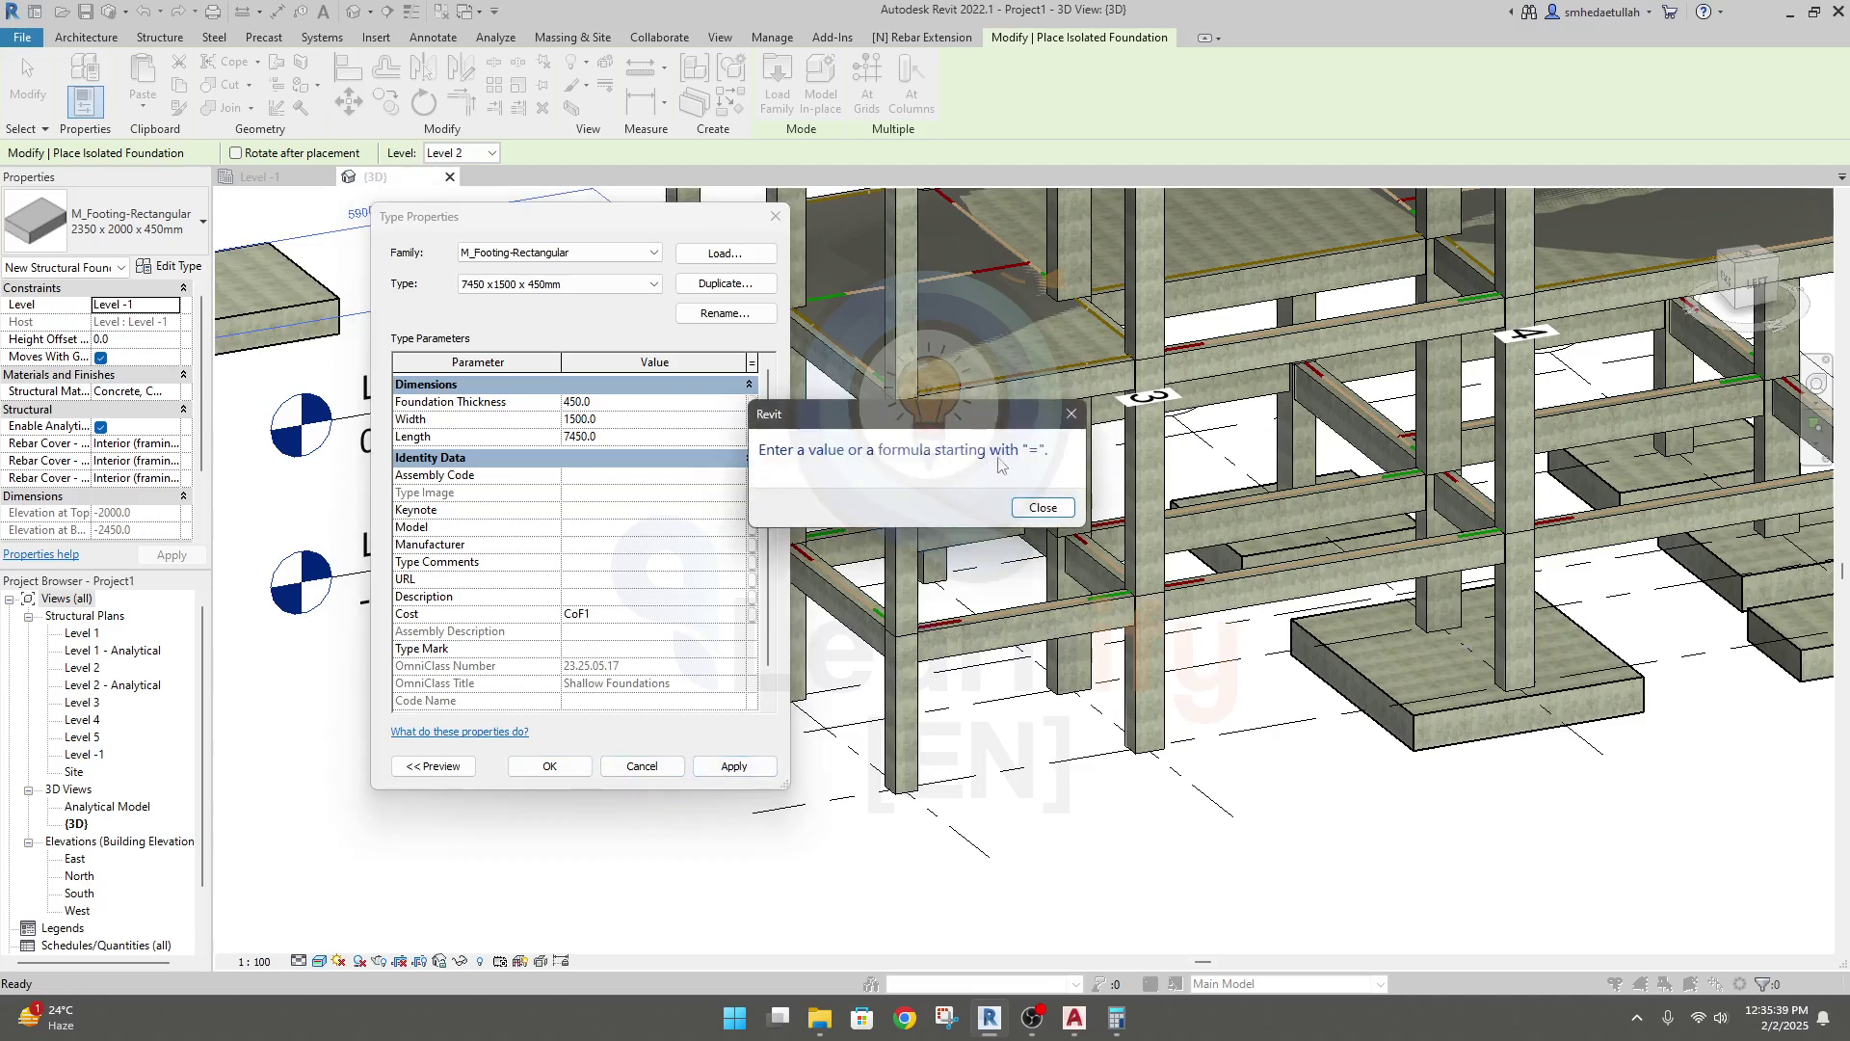
{"action": "left_click", "coordinate": [1070, 415]}
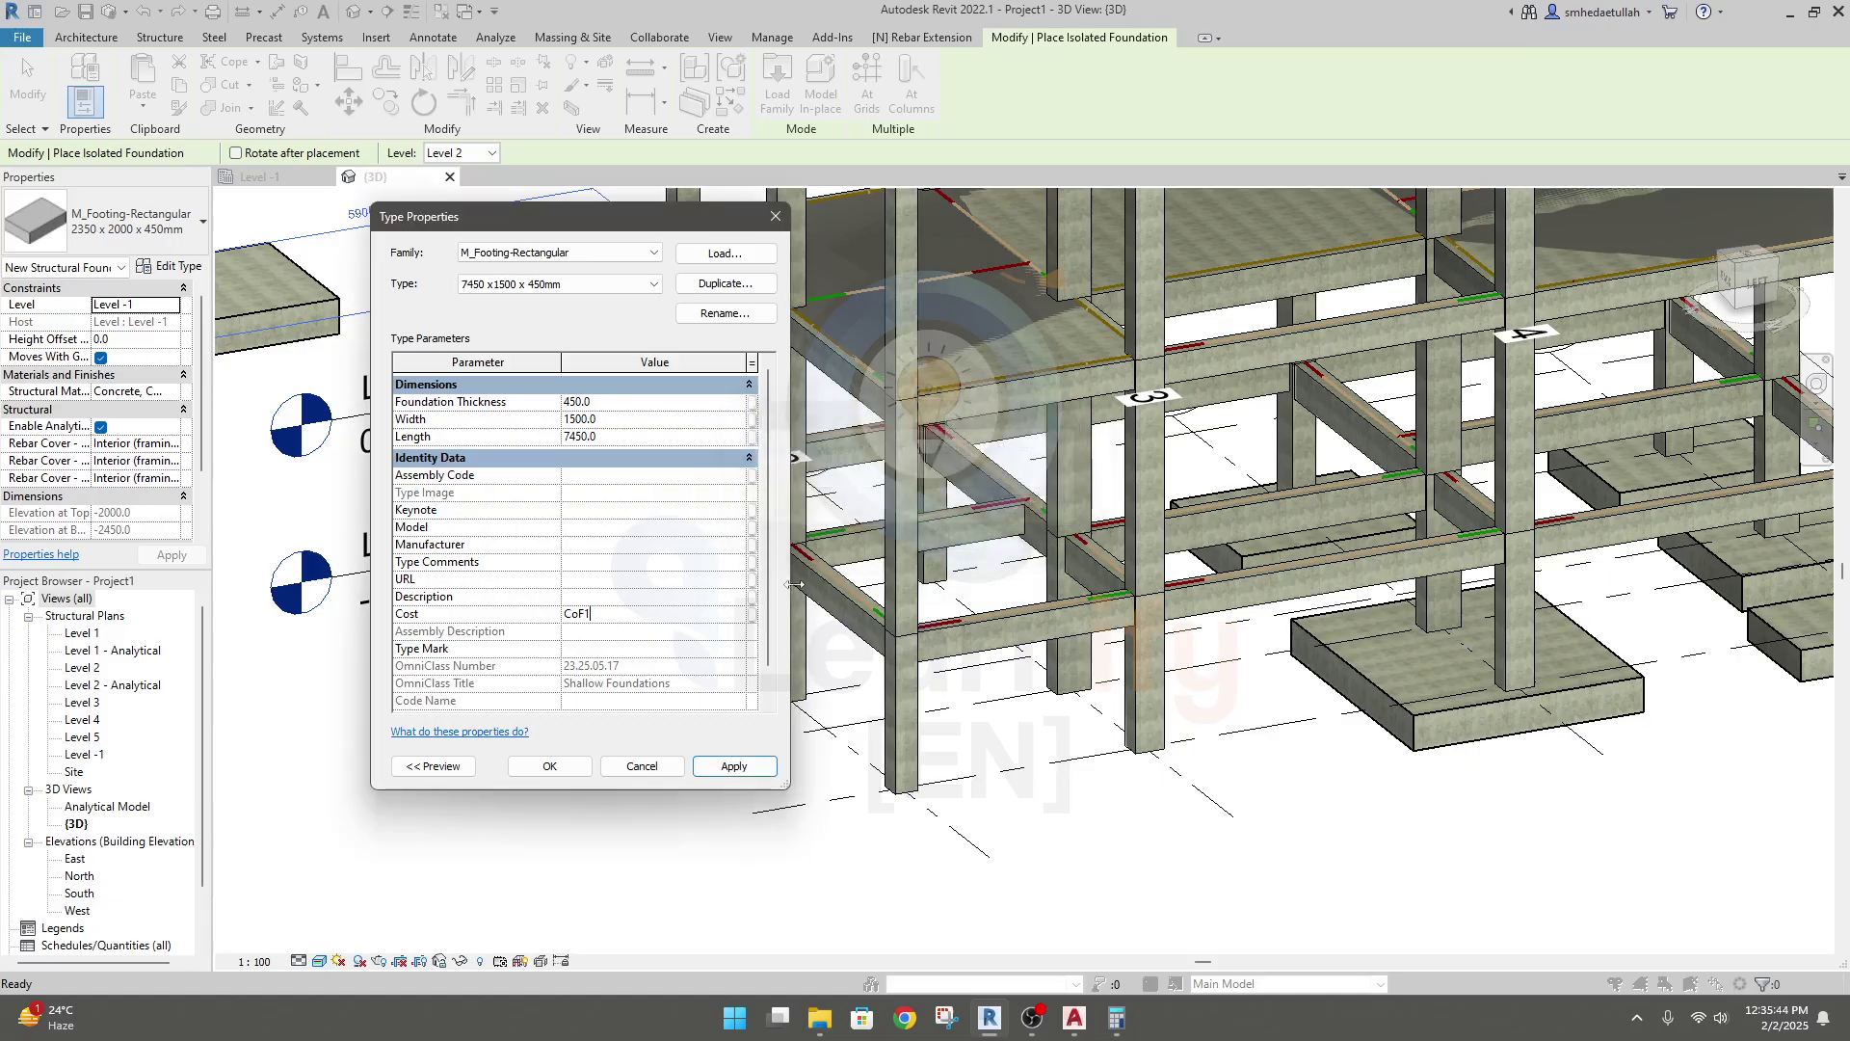
Step: Clear the Cost field, enter CoF1 as the Type Mark, and apply
{"action": "double_click", "coordinate": [623, 614]}
{"action": "key", "text": "BackSpace"}
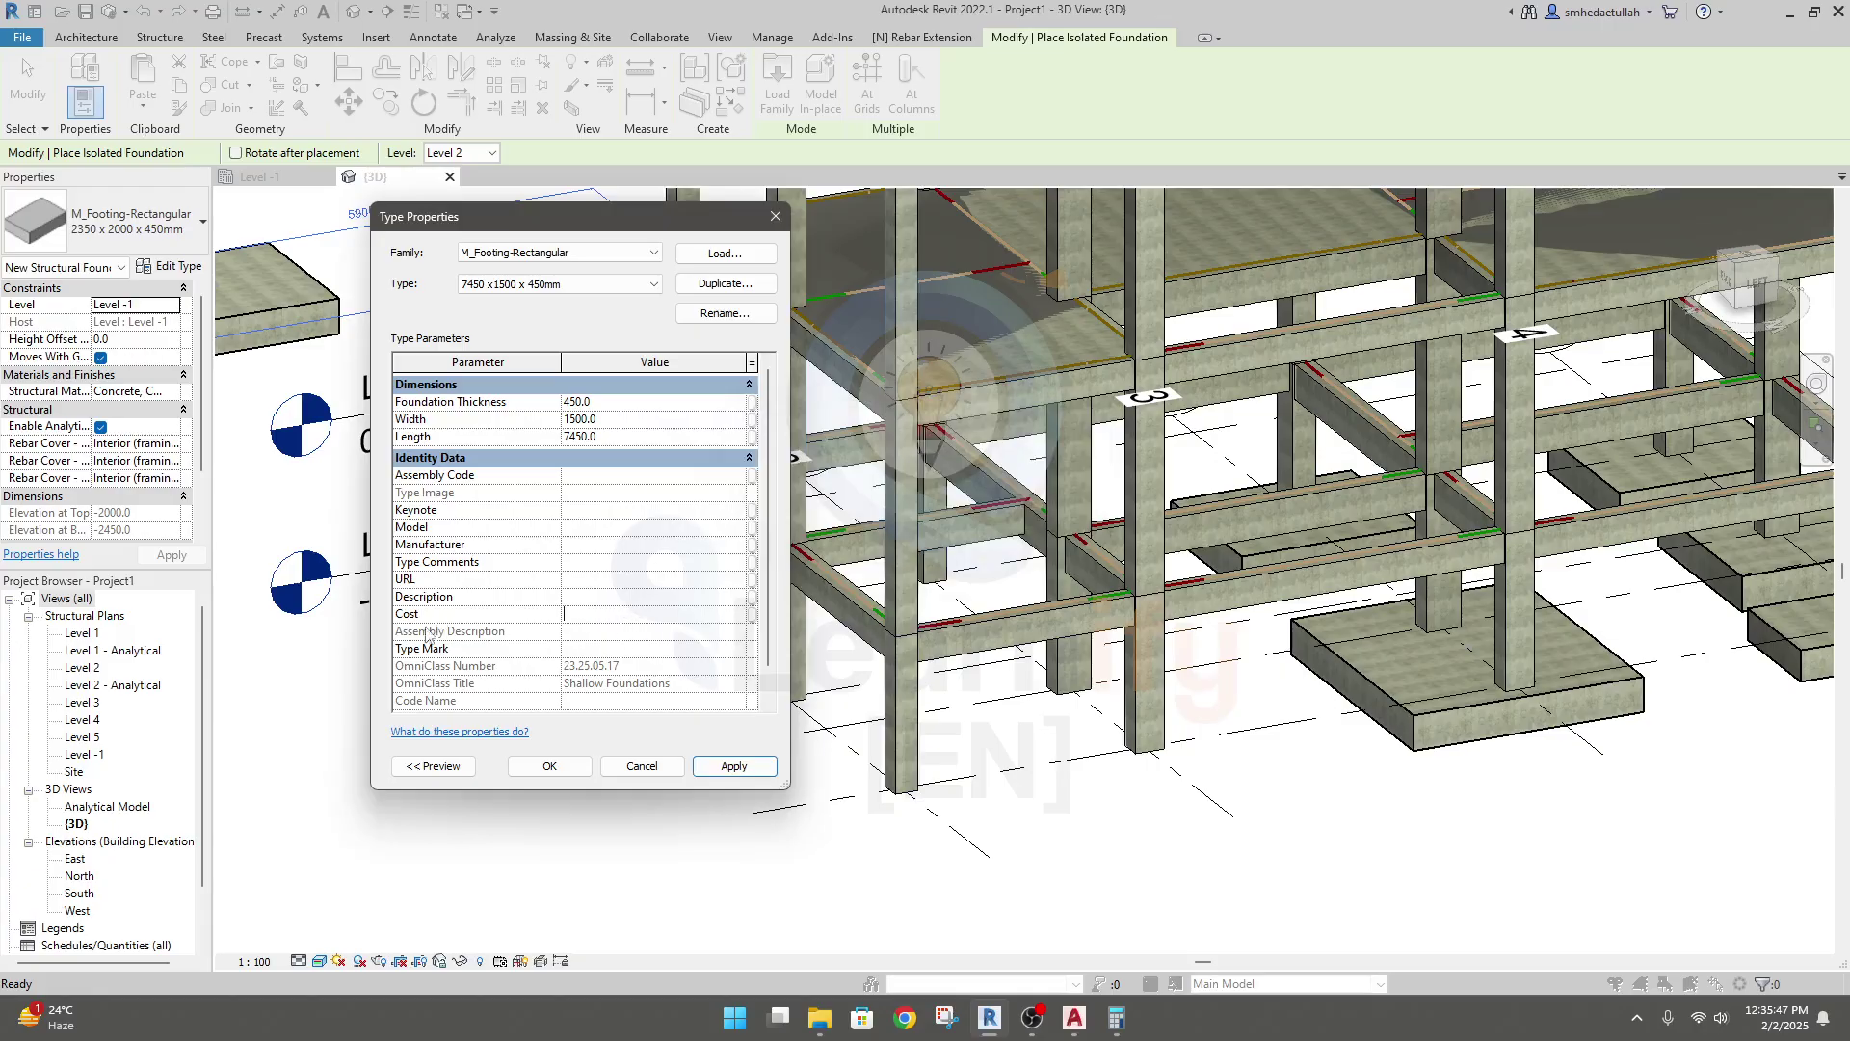
{"action": "left_click", "coordinate": [579, 649]}
{"action": "type", "text": "CoF1"}
{"action": "left_click", "coordinate": [735, 762]}
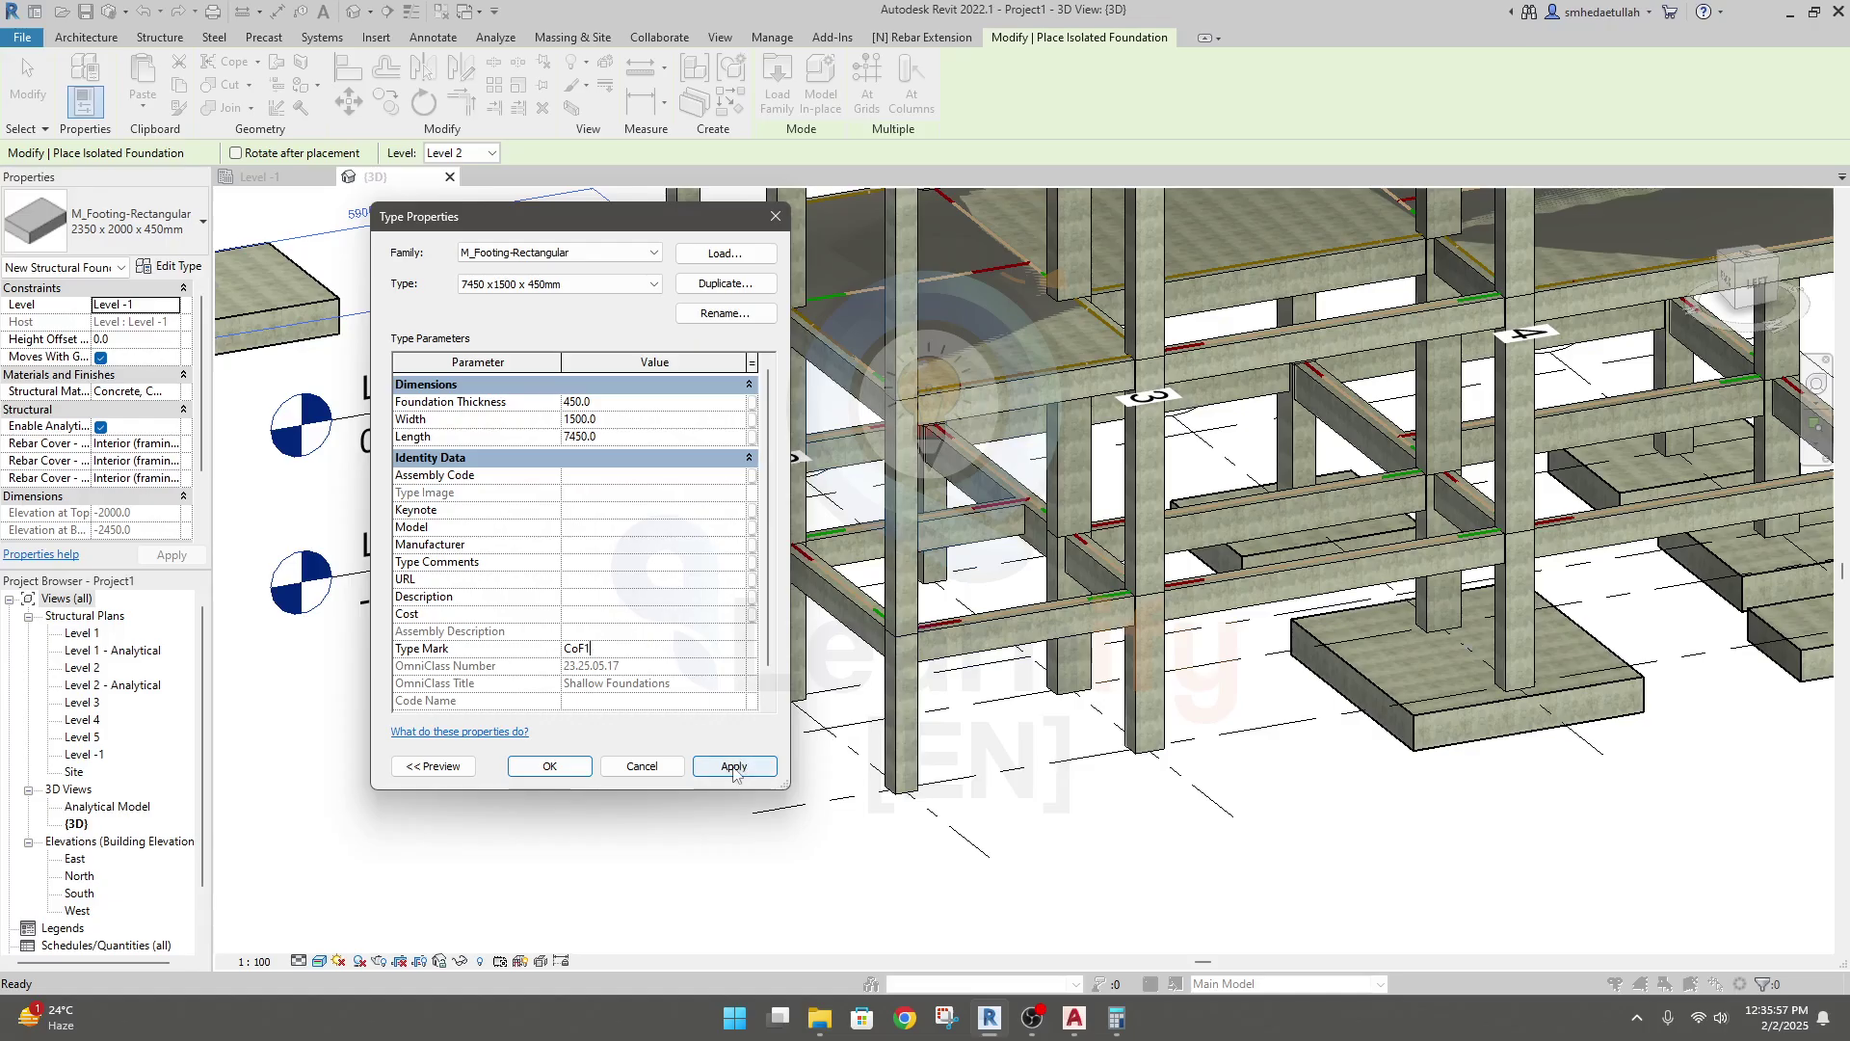
Step: Place the 7450 x 1500 x 450mm footing horizontally along grid 1 at grid C on Level -1
{"action": "left_click", "coordinate": [521, 766]}
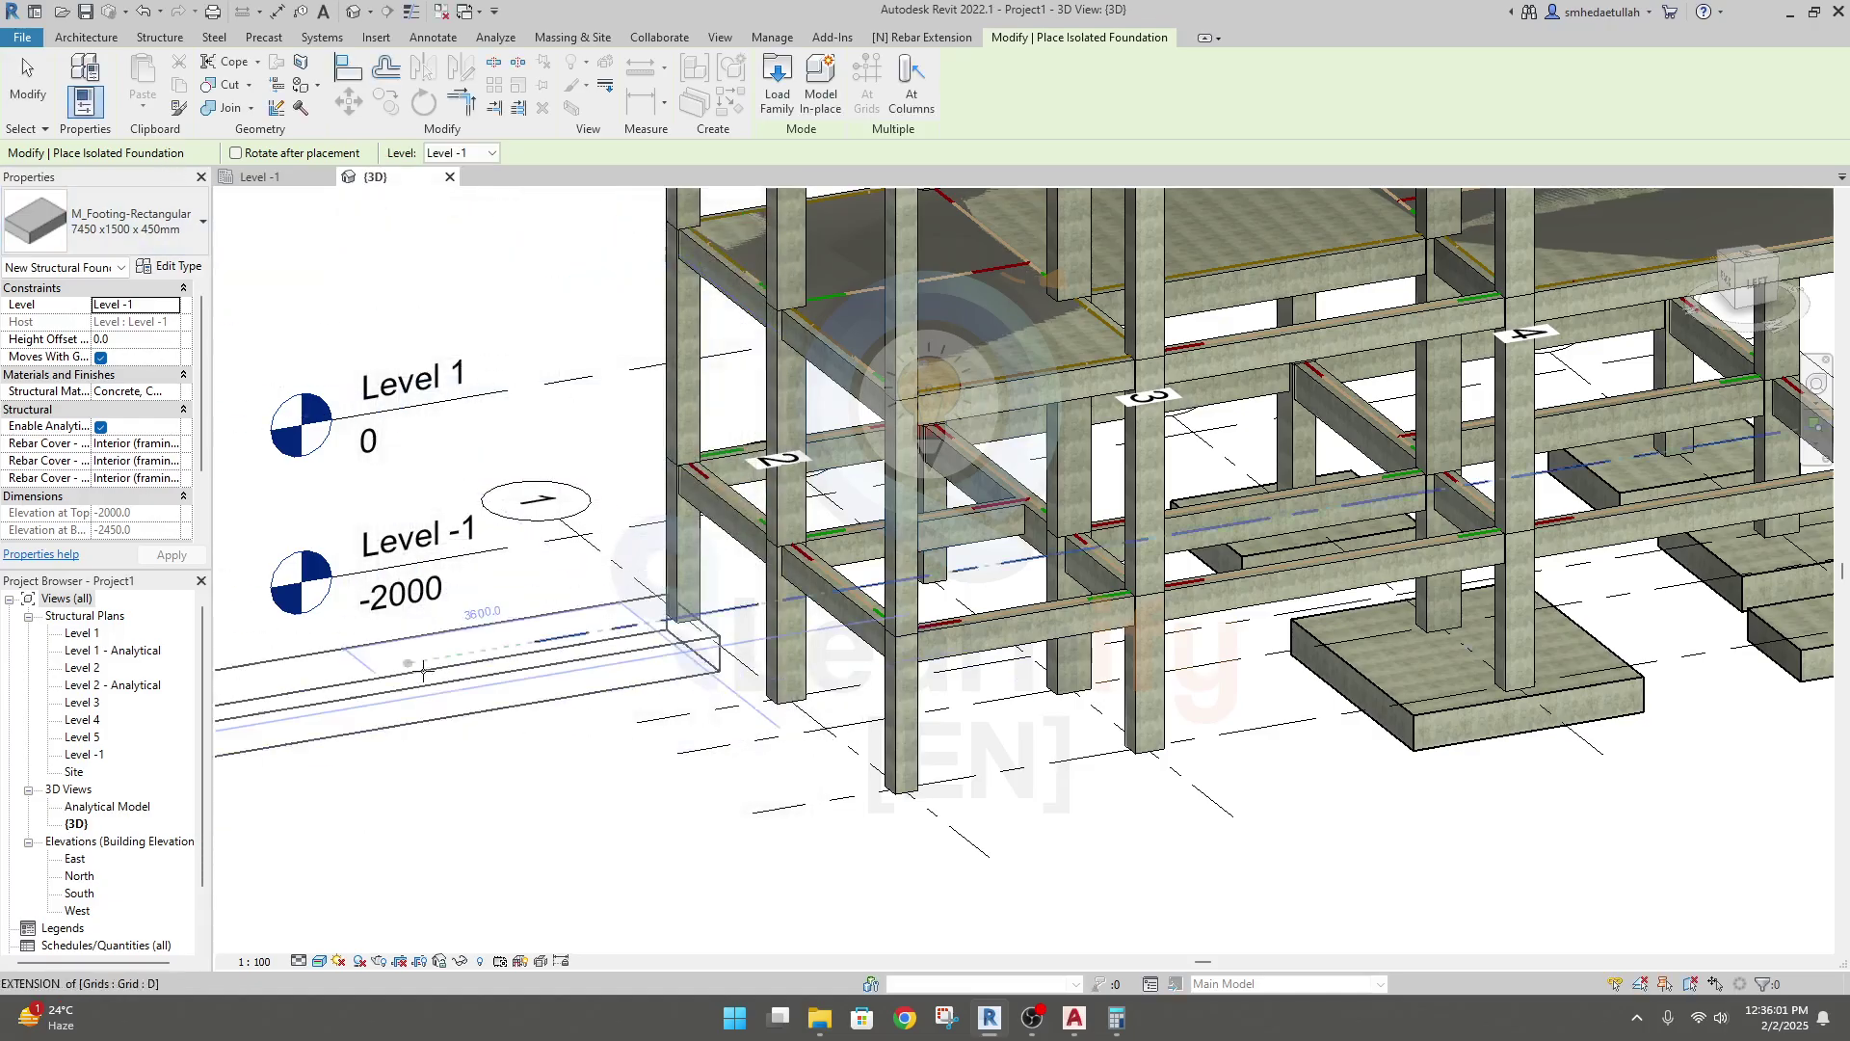
{"action": "left_click", "coordinate": [258, 176]}
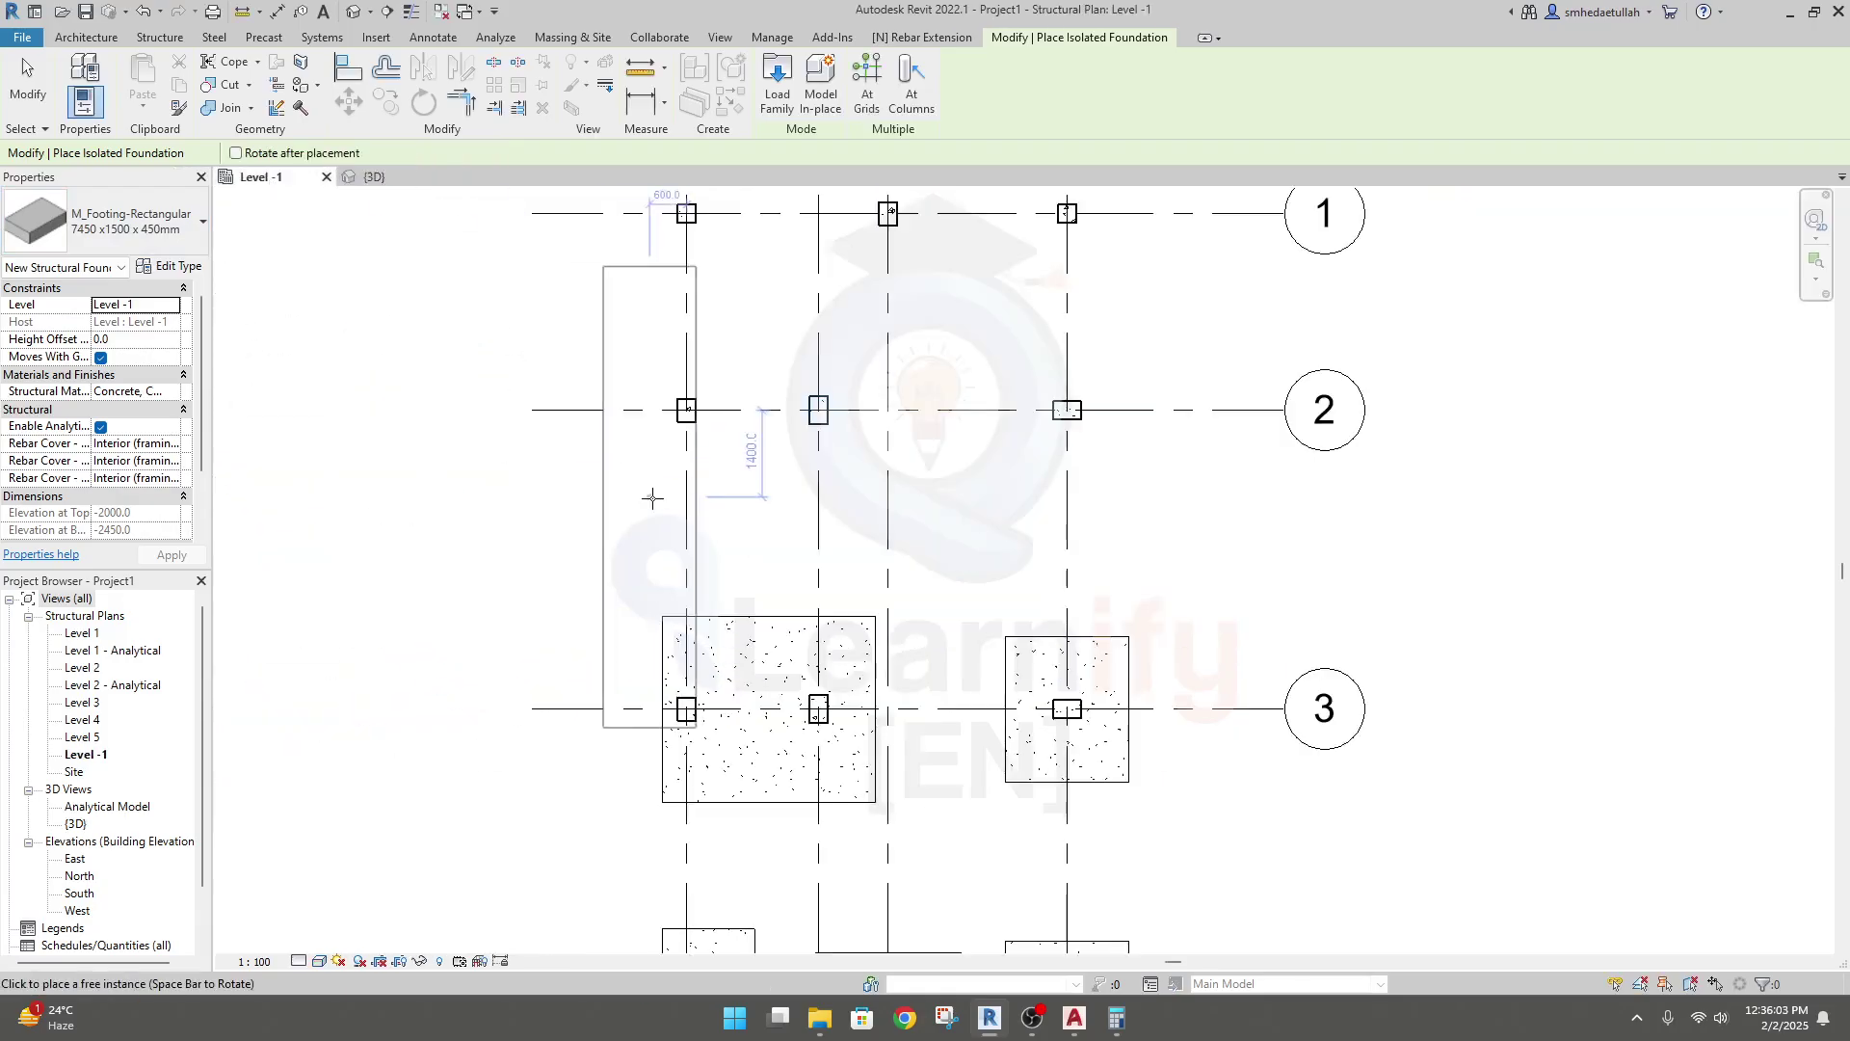
{"action": "middle_click_drag", "start_coordinate": [744, 468], "coordinate": [744, 769]}
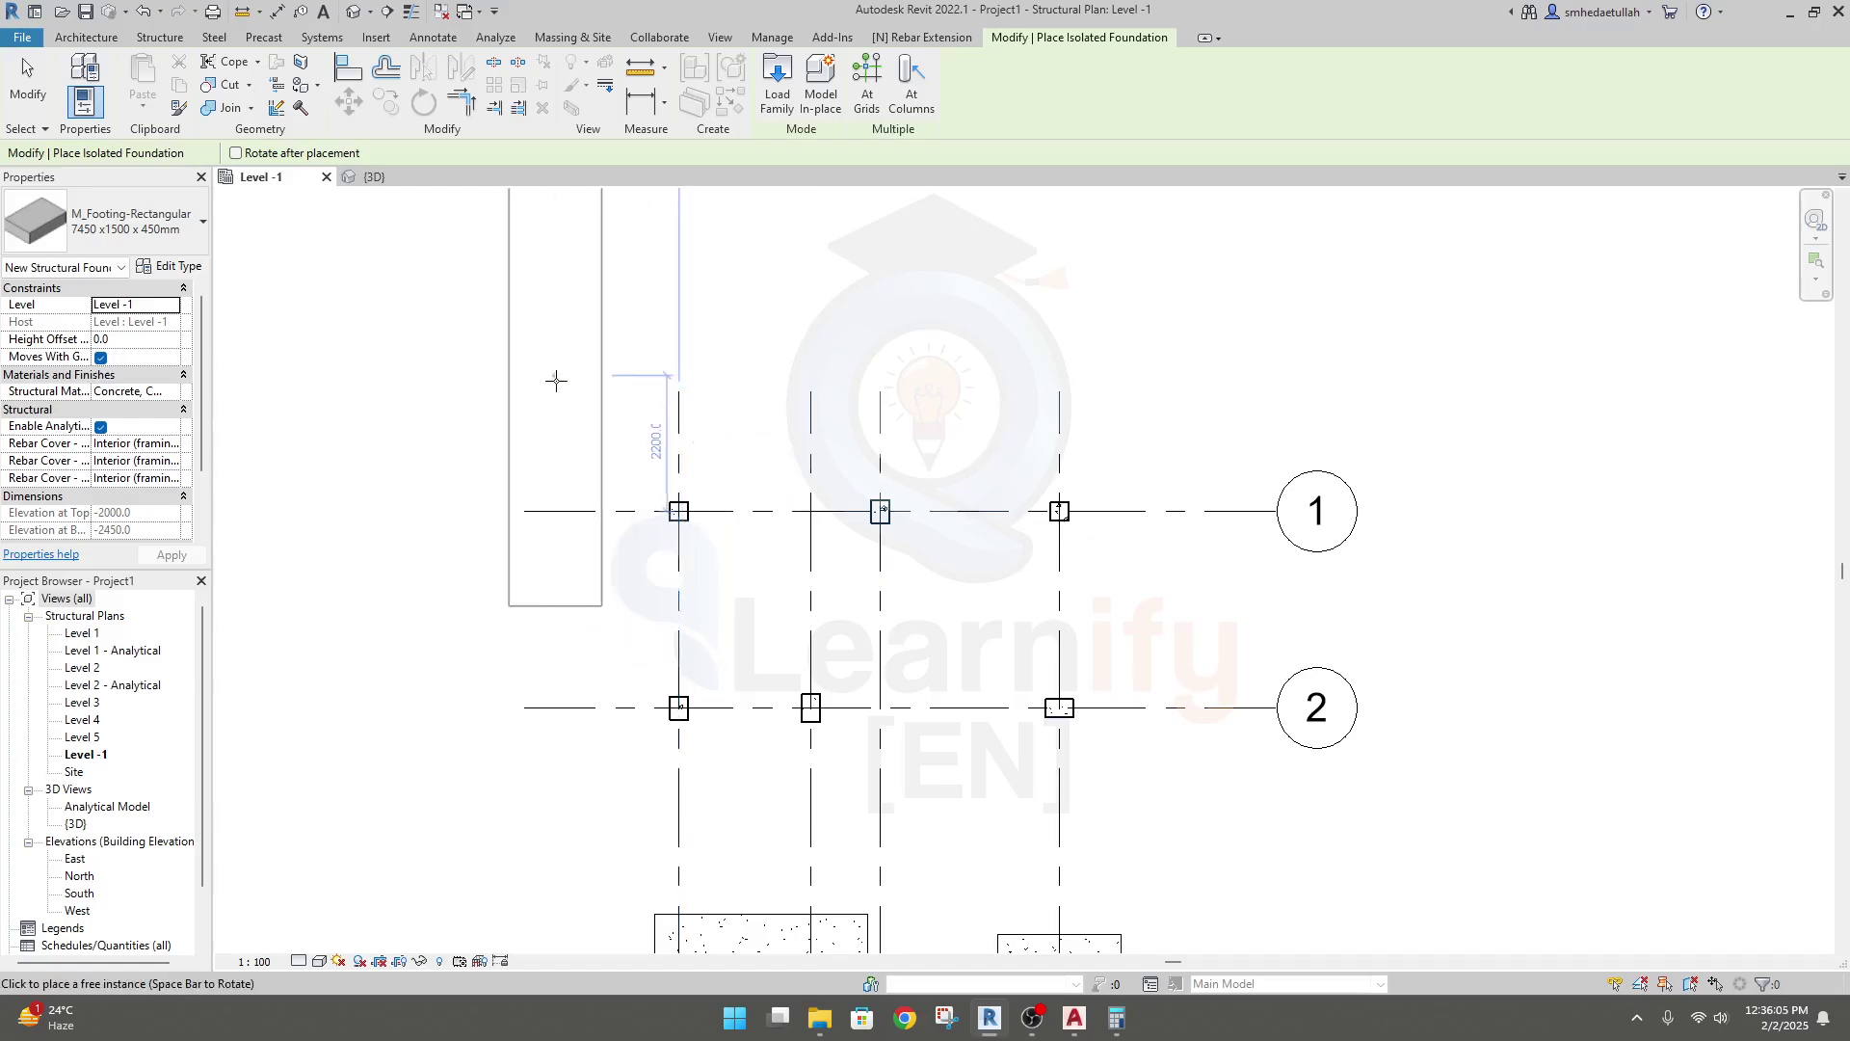
{"action": "key", "text": "space"}
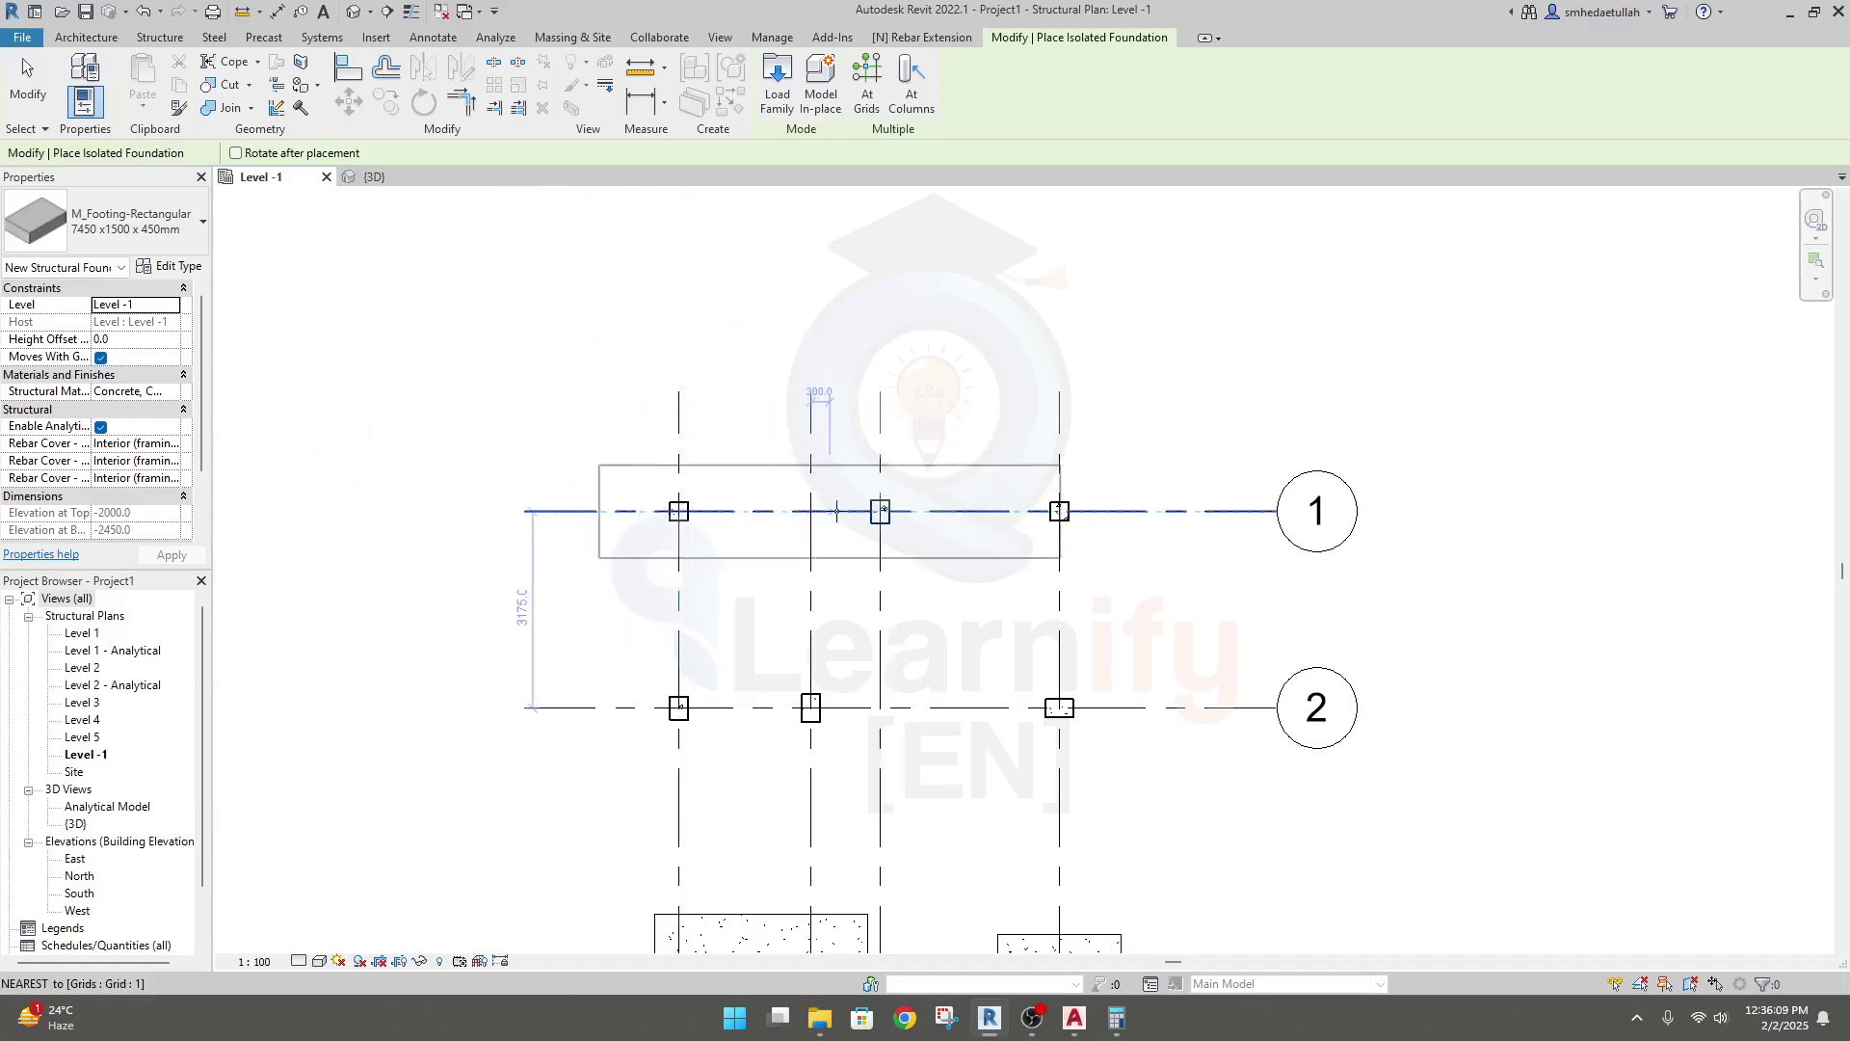
{"action": "scroll", "coordinate": [880, 511], "scroll_direction": "up", "scroll_amount": 2}
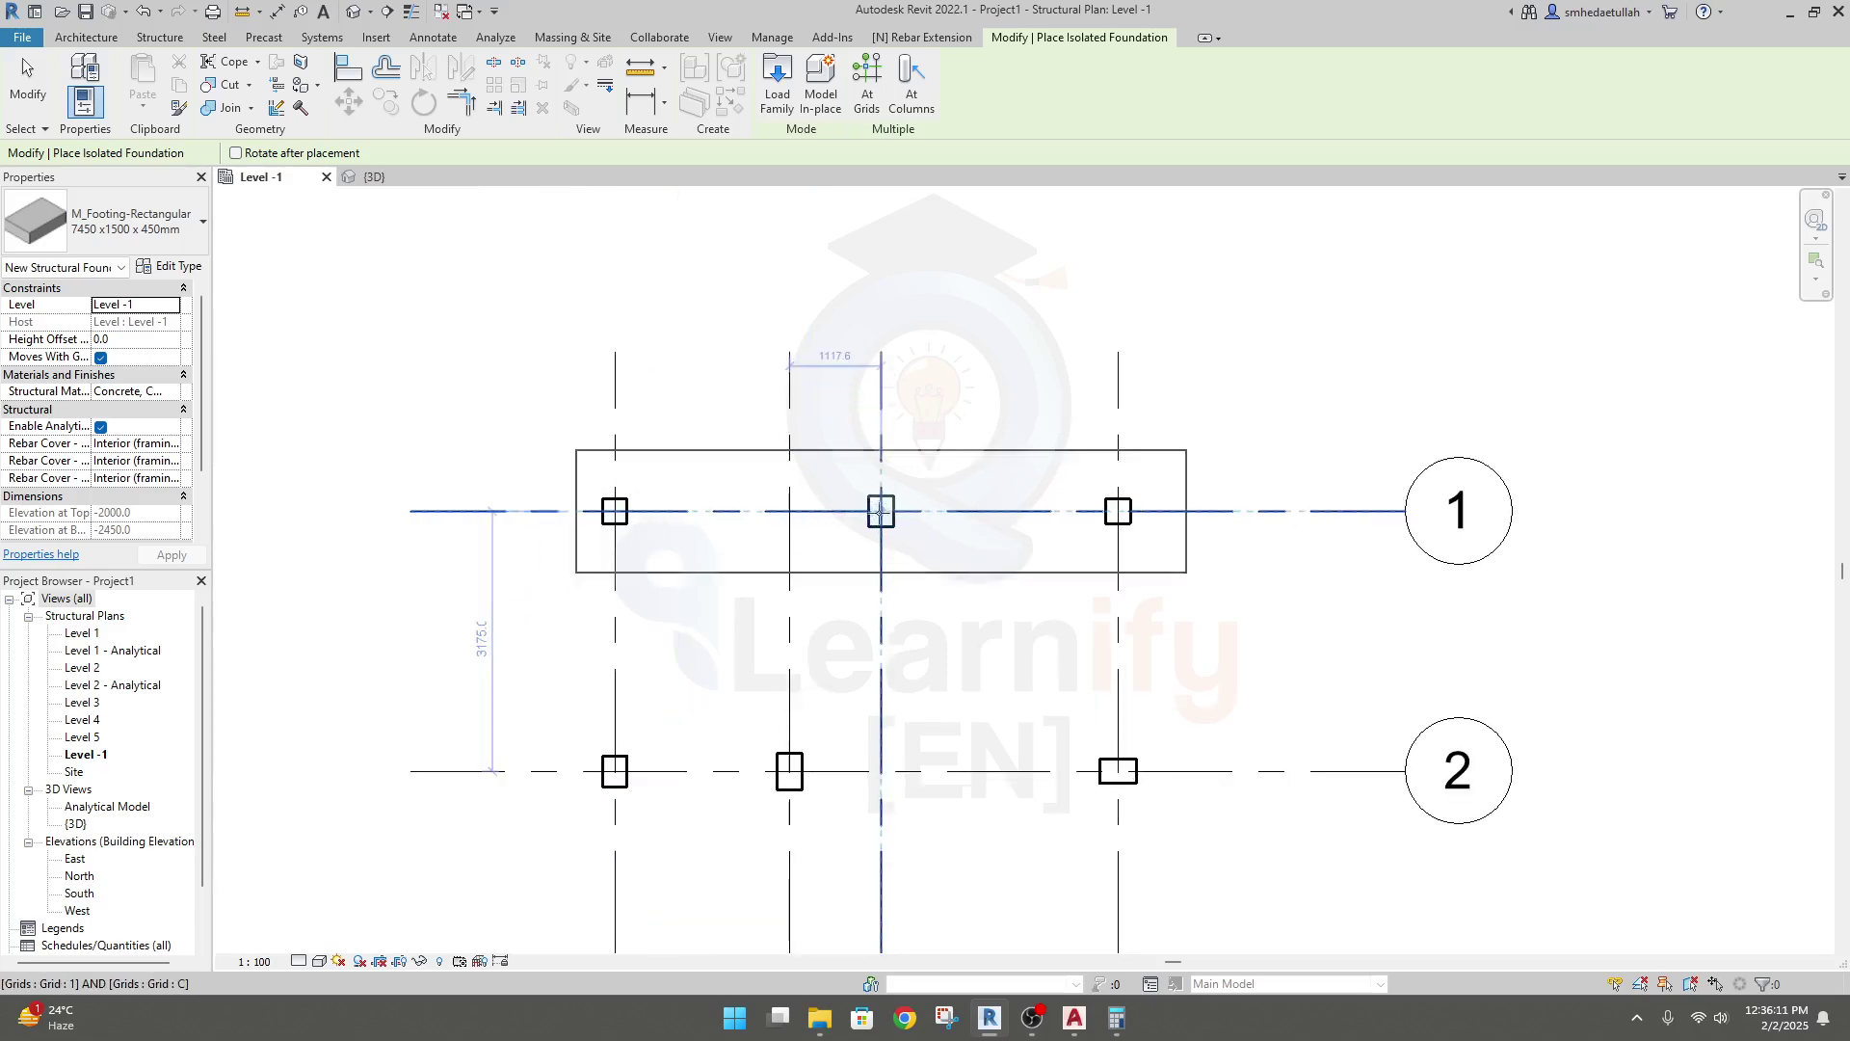
{"action": "scroll", "coordinate": [885, 508], "scroll_direction": "up", "scroll_amount": 2}
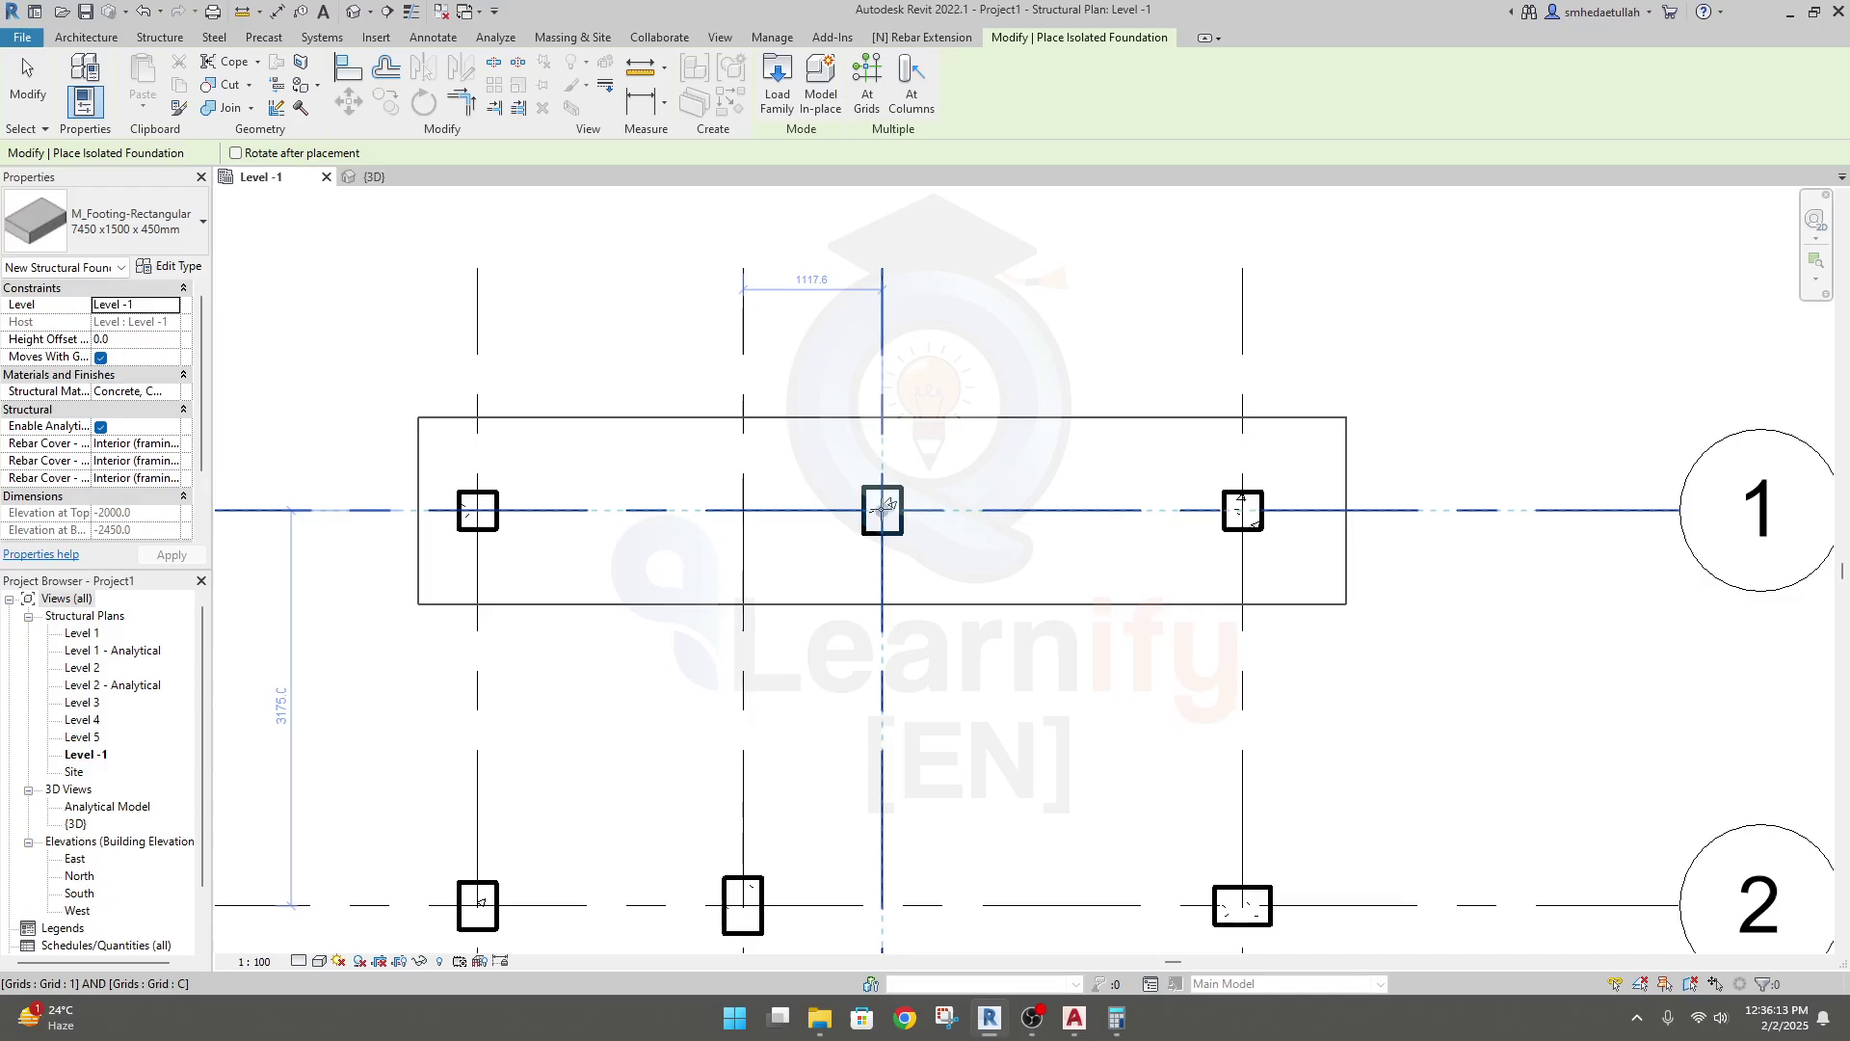
{"action": "left_click", "coordinate": [885, 507]}
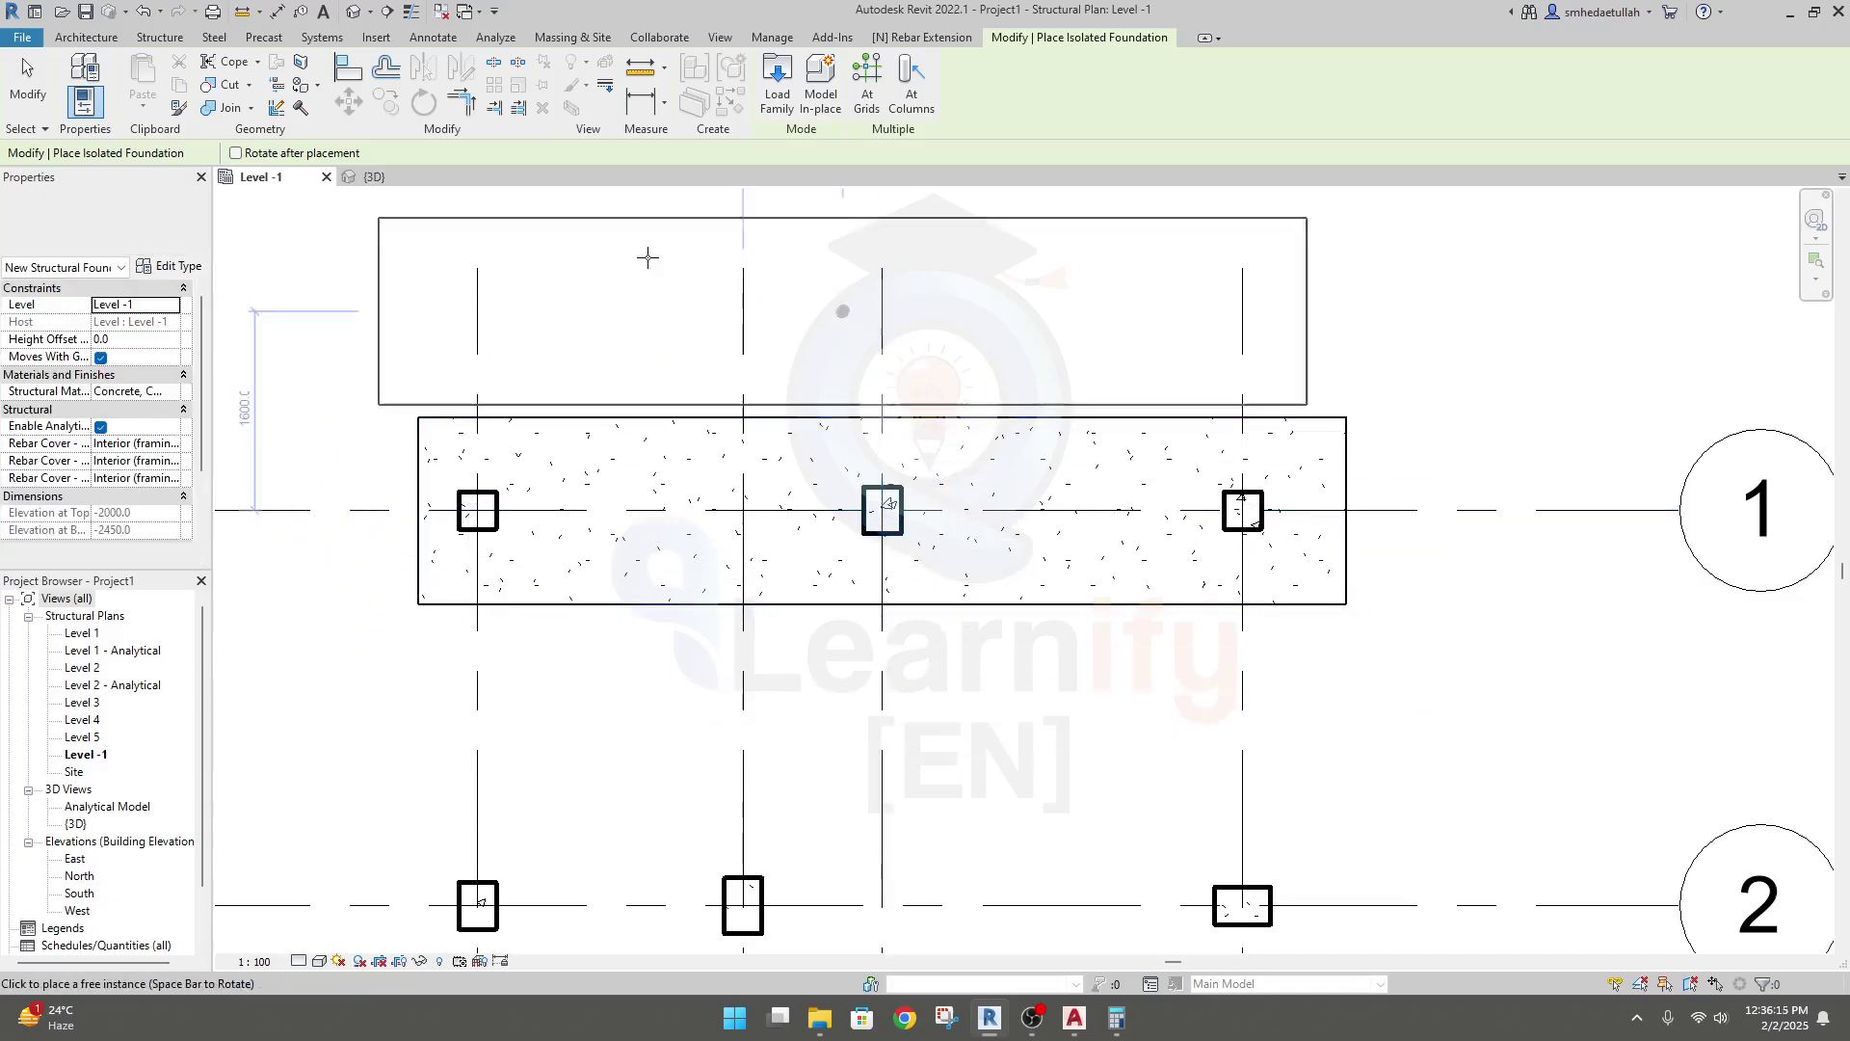
{"action": "key", "text": "Escape"}
{"action": "key", "text": "Escape"}
{"action": "left_click", "coordinate": [374, 176]}
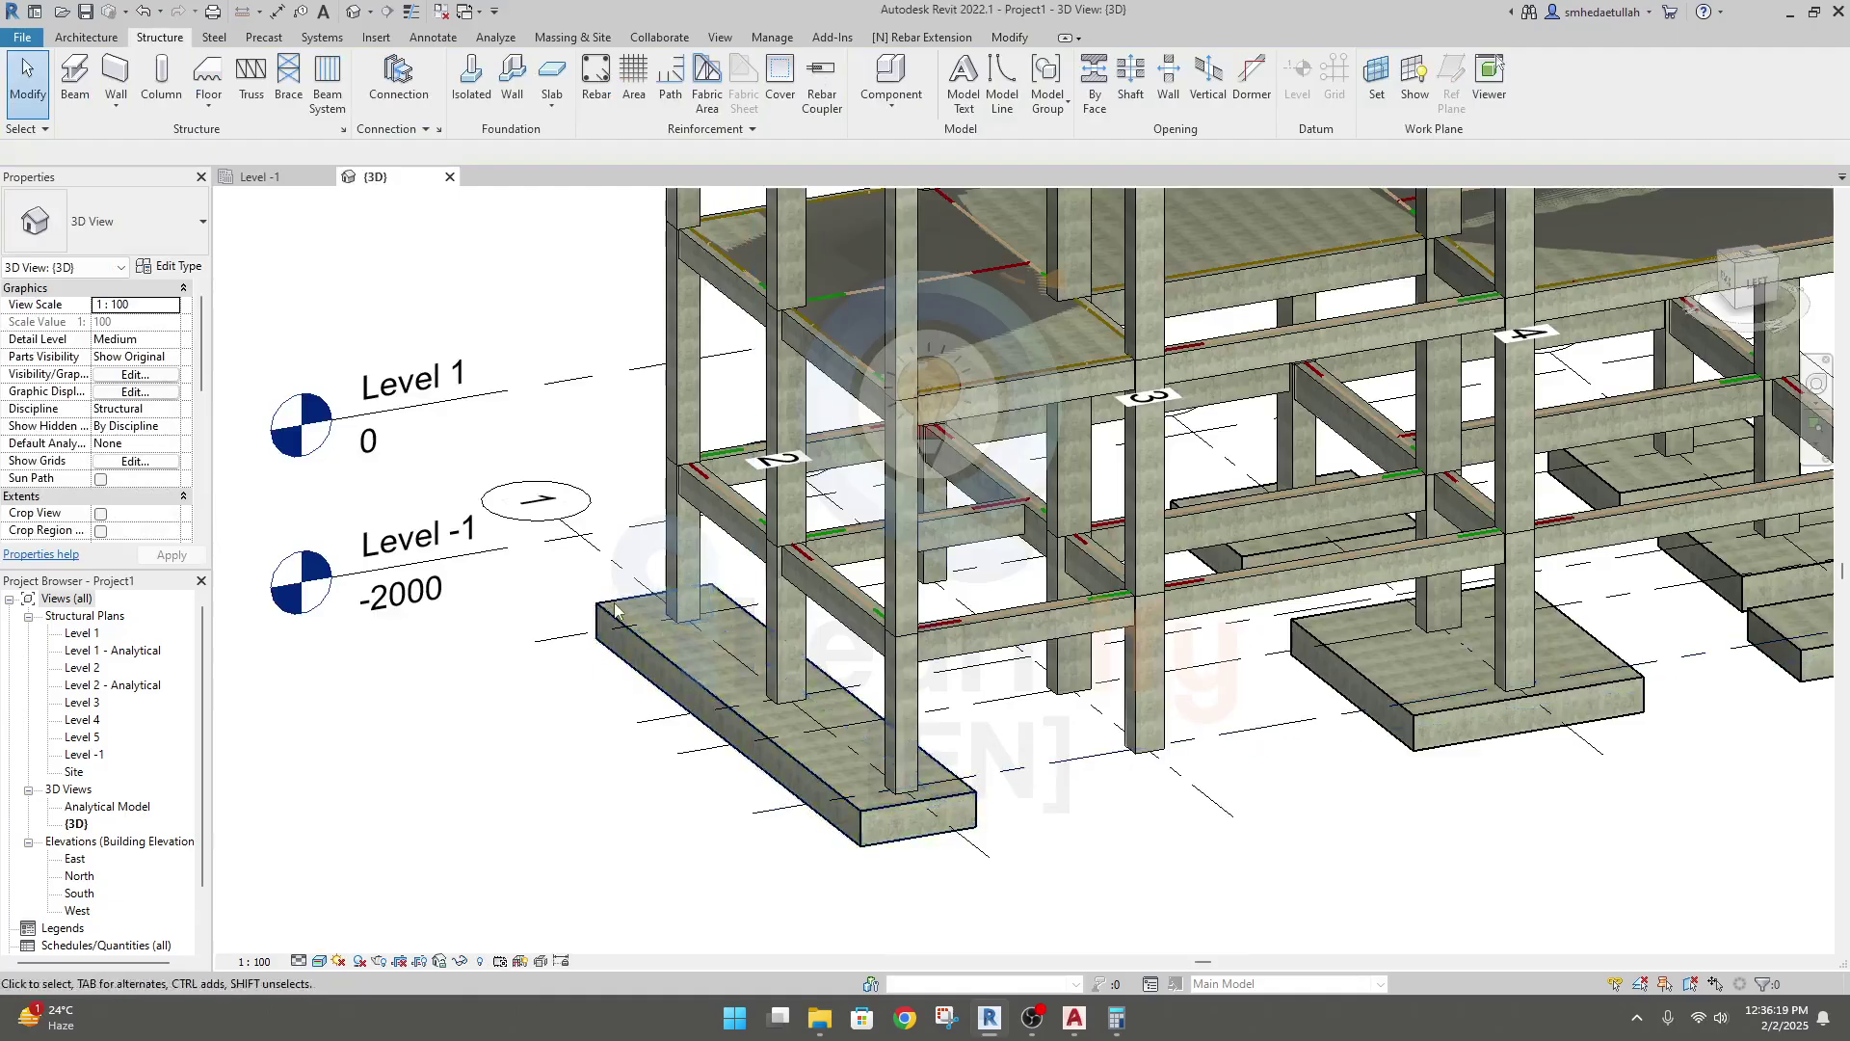
{"action": "left_click", "coordinate": [262, 178]}
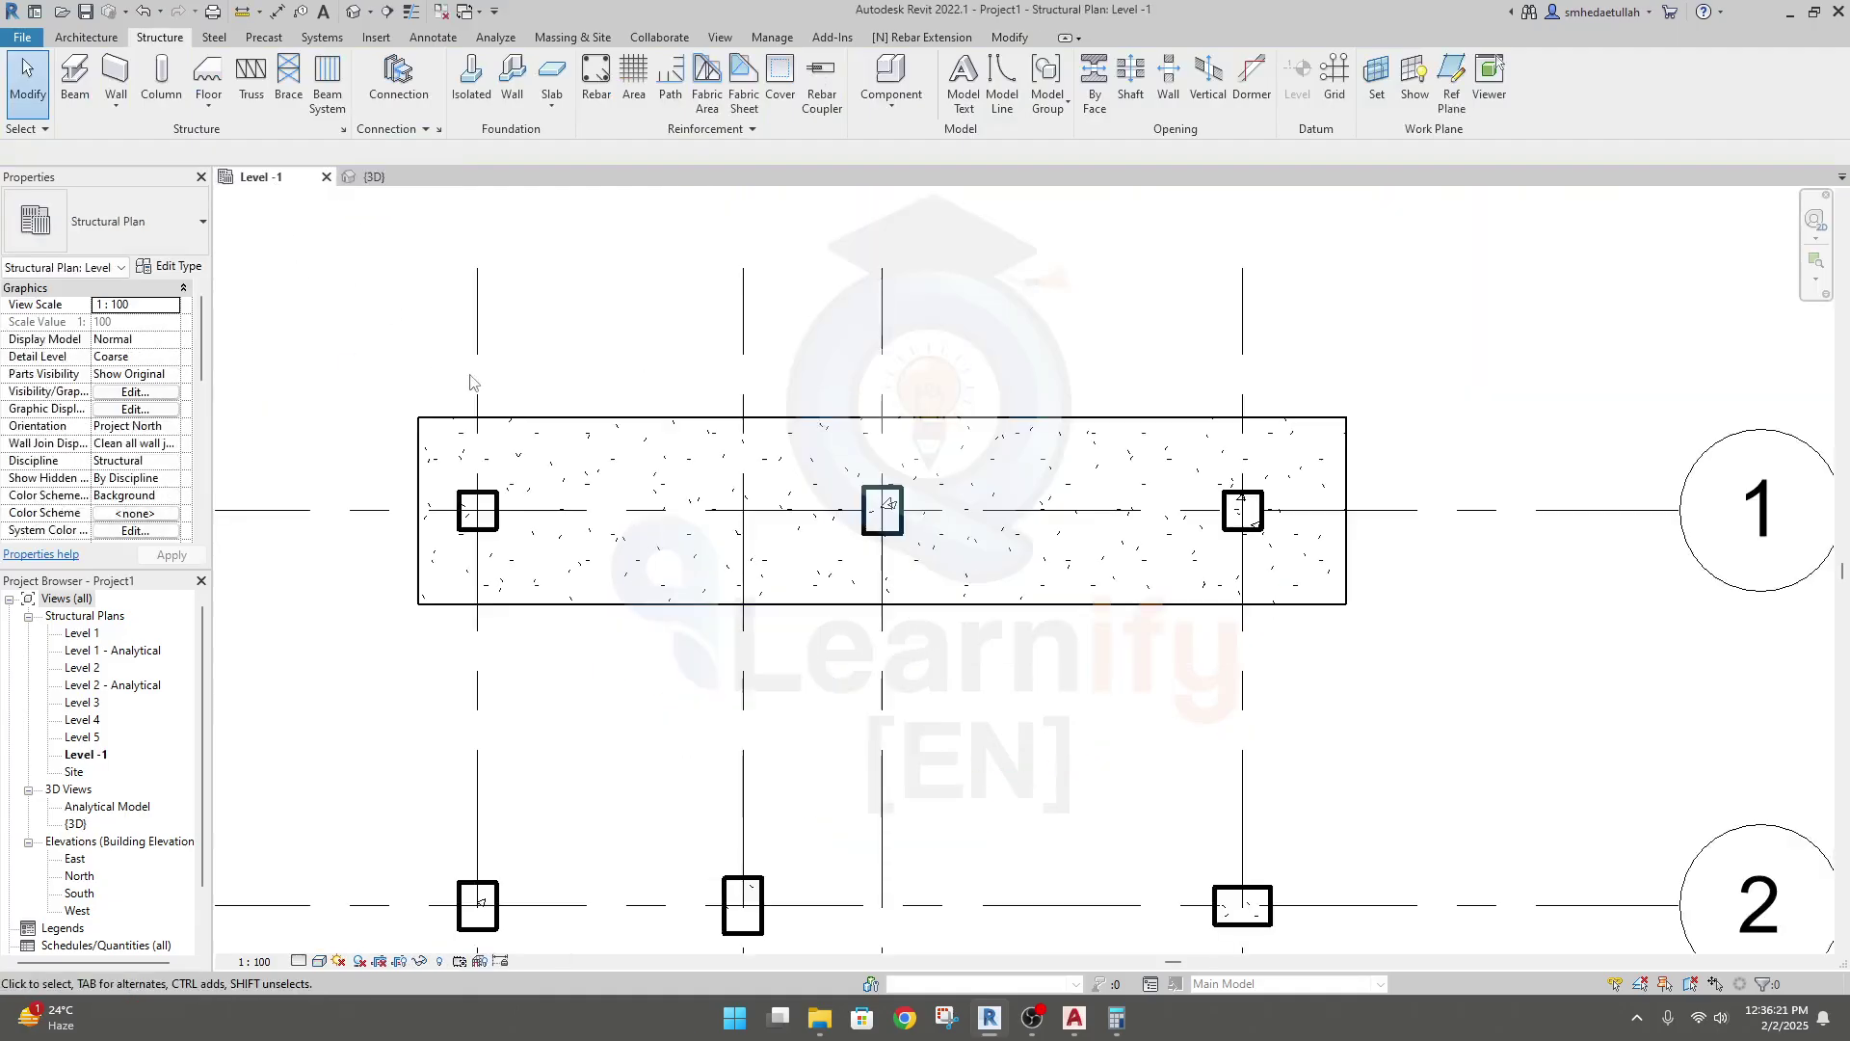
Step: In AutoCAD, dimension CF3's 1'-4" offset from the column centre to the footing's top edge
{"action": "mouse_move", "coordinate": [1079, 1029]}
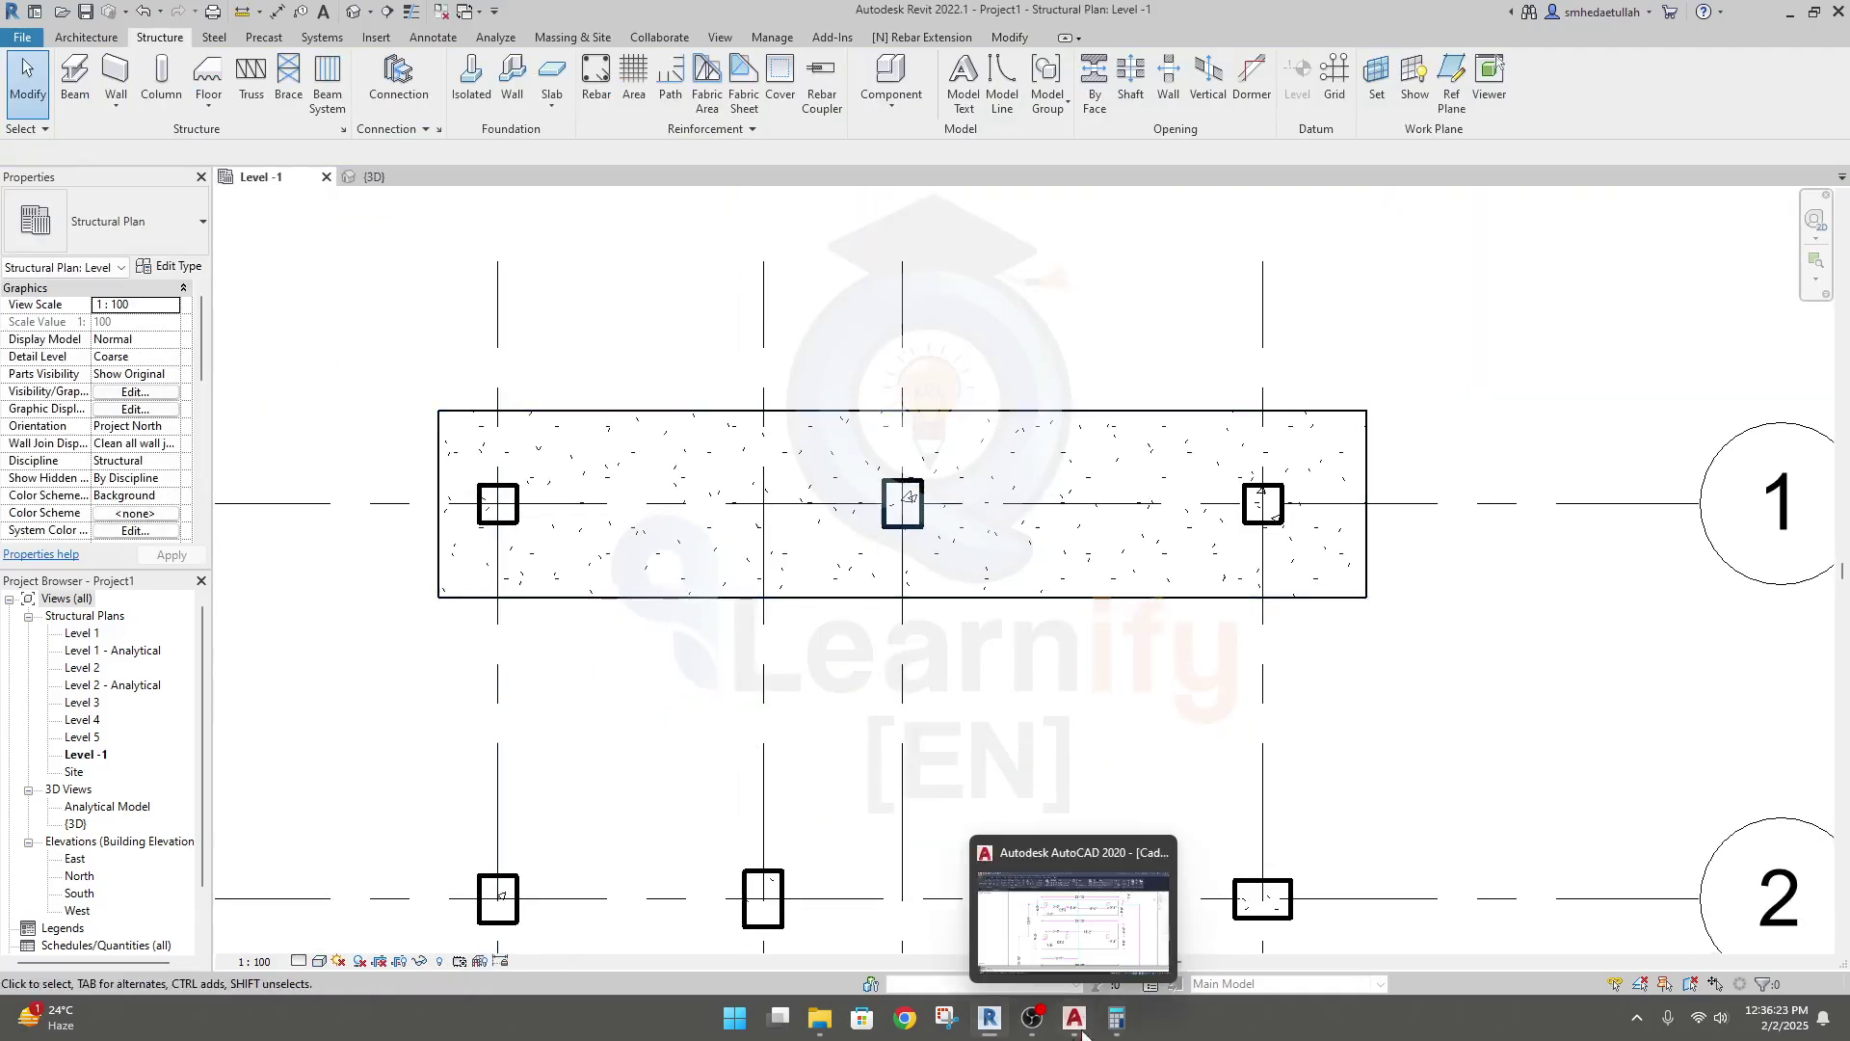
{"action": "left_click", "coordinate": [1060, 959]}
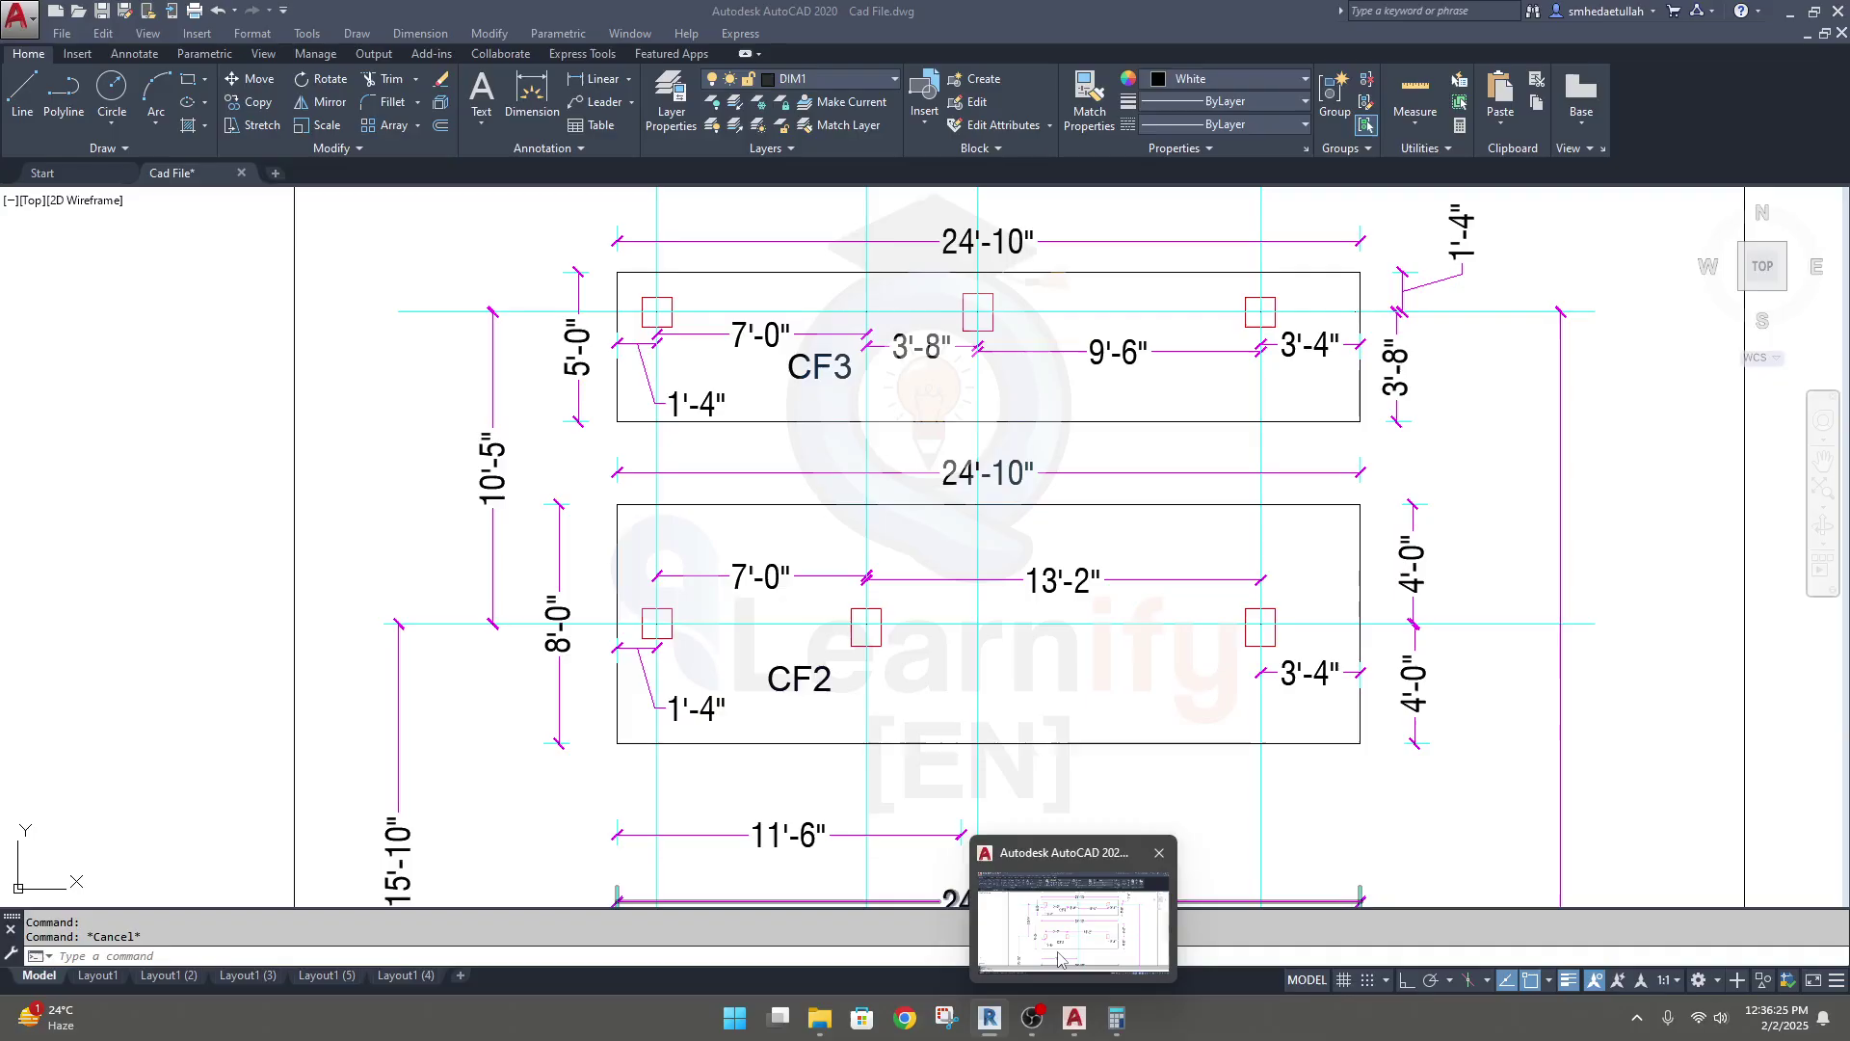
{"action": "scroll", "coordinate": [628, 350], "scroll_direction": "up", "scroll_amount": 5}
{"action": "scroll", "coordinate": [627, 471], "scroll_direction": "down", "scroll_amount": 3}
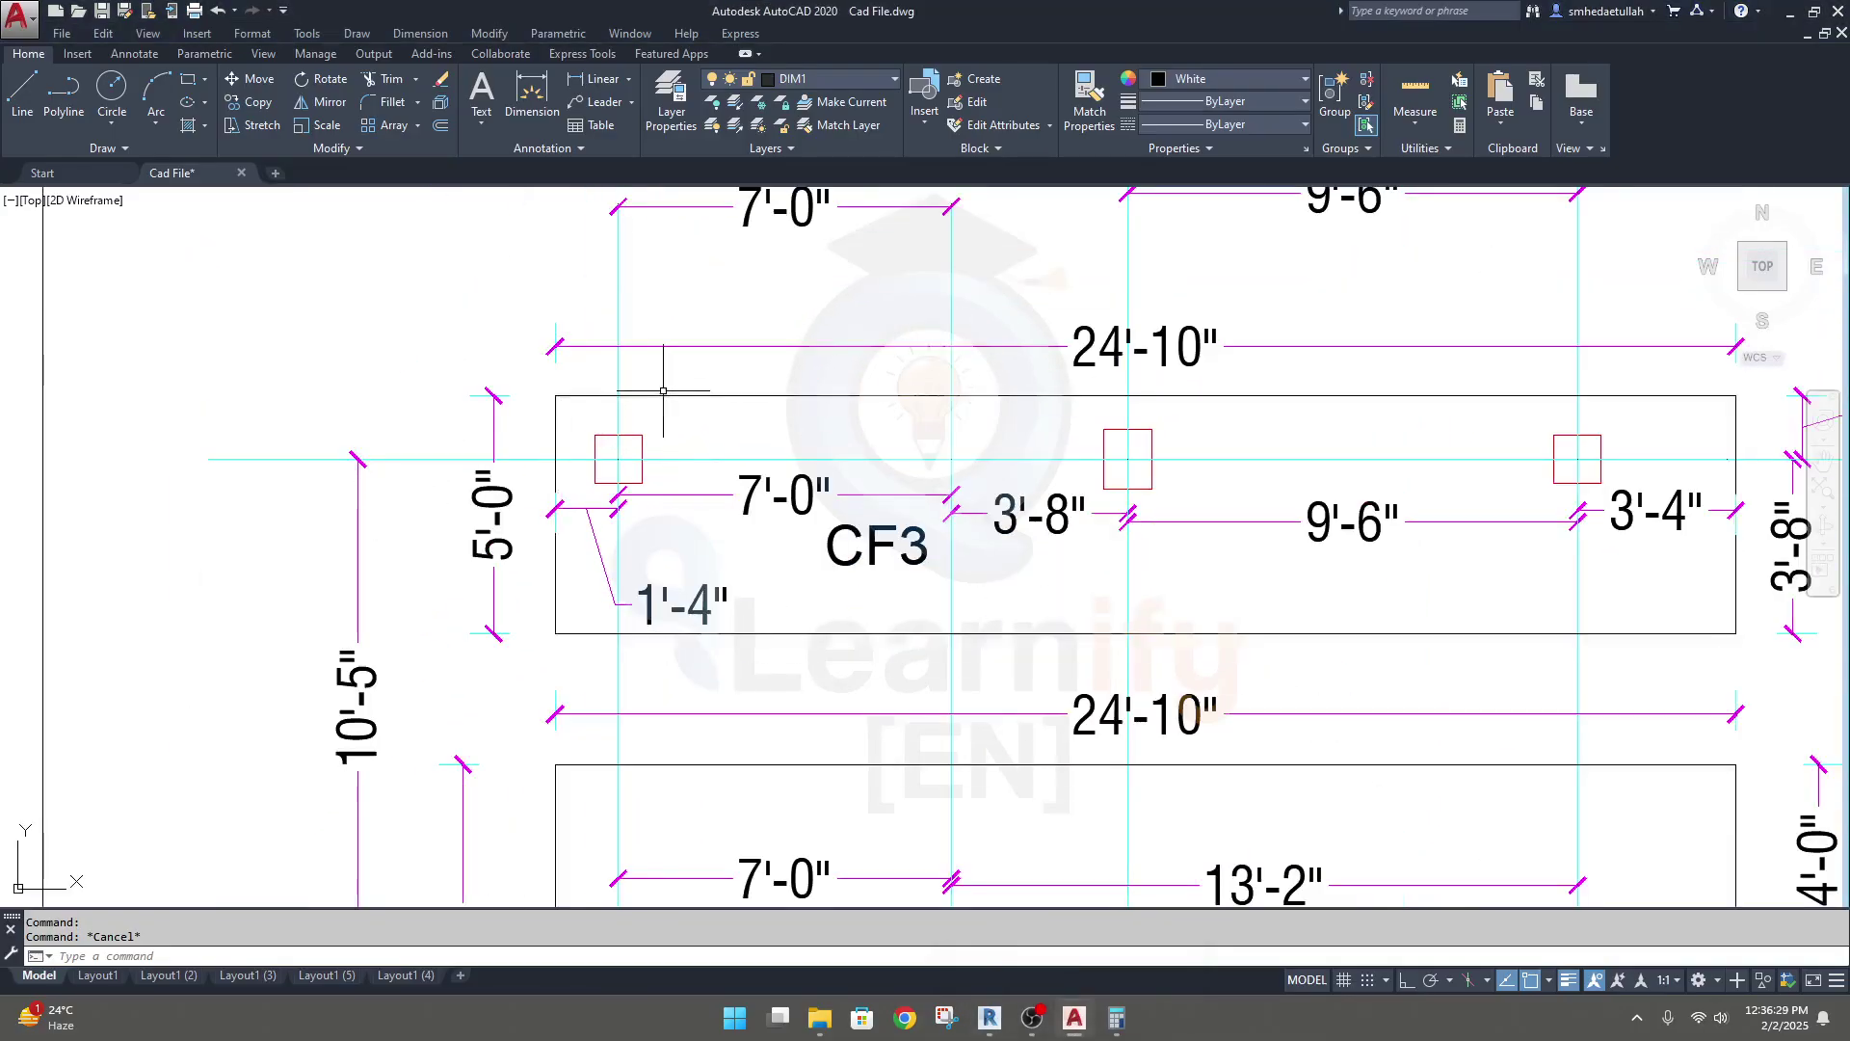
{"action": "left_click", "coordinate": [602, 78]}
{"action": "scroll", "coordinate": [583, 405], "scroll_direction": "up", "scroll_amount": 2}
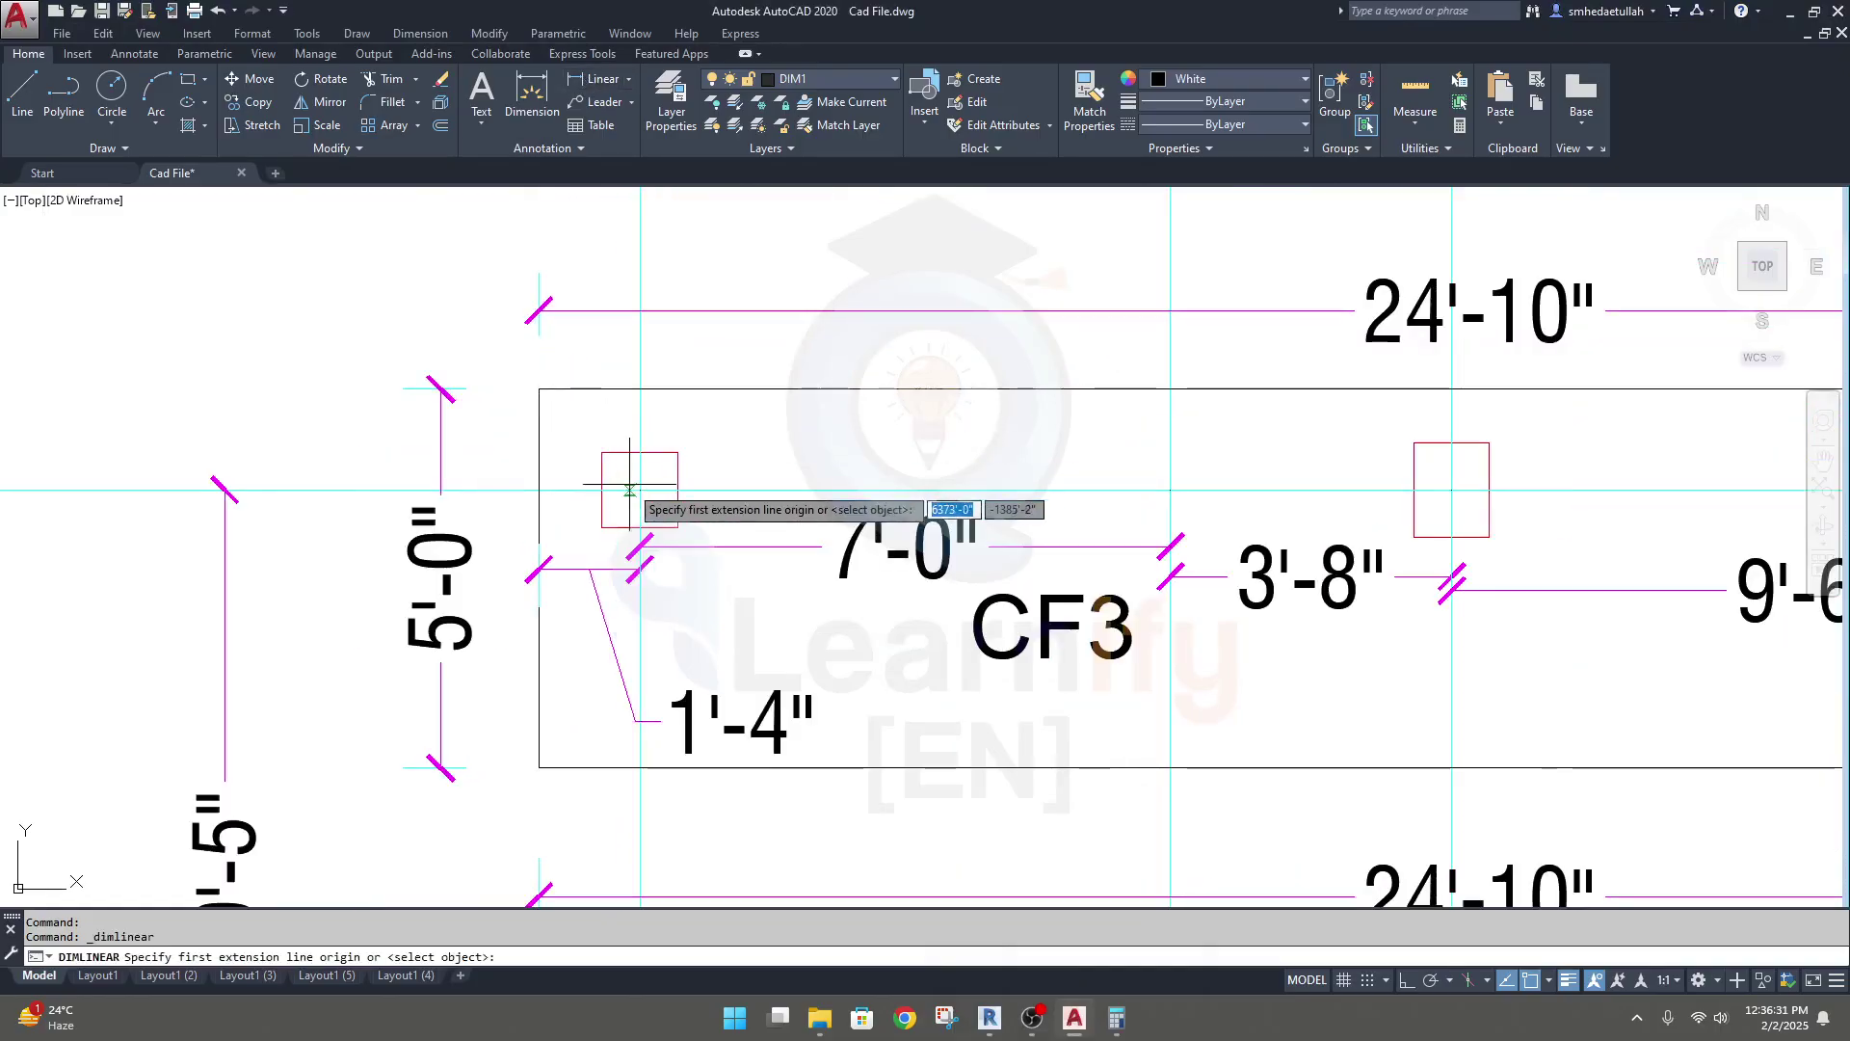
{"action": "left_click", "coordinate": [640, 489]}
{"action": "left_click", "coordinate": [640, 388]}
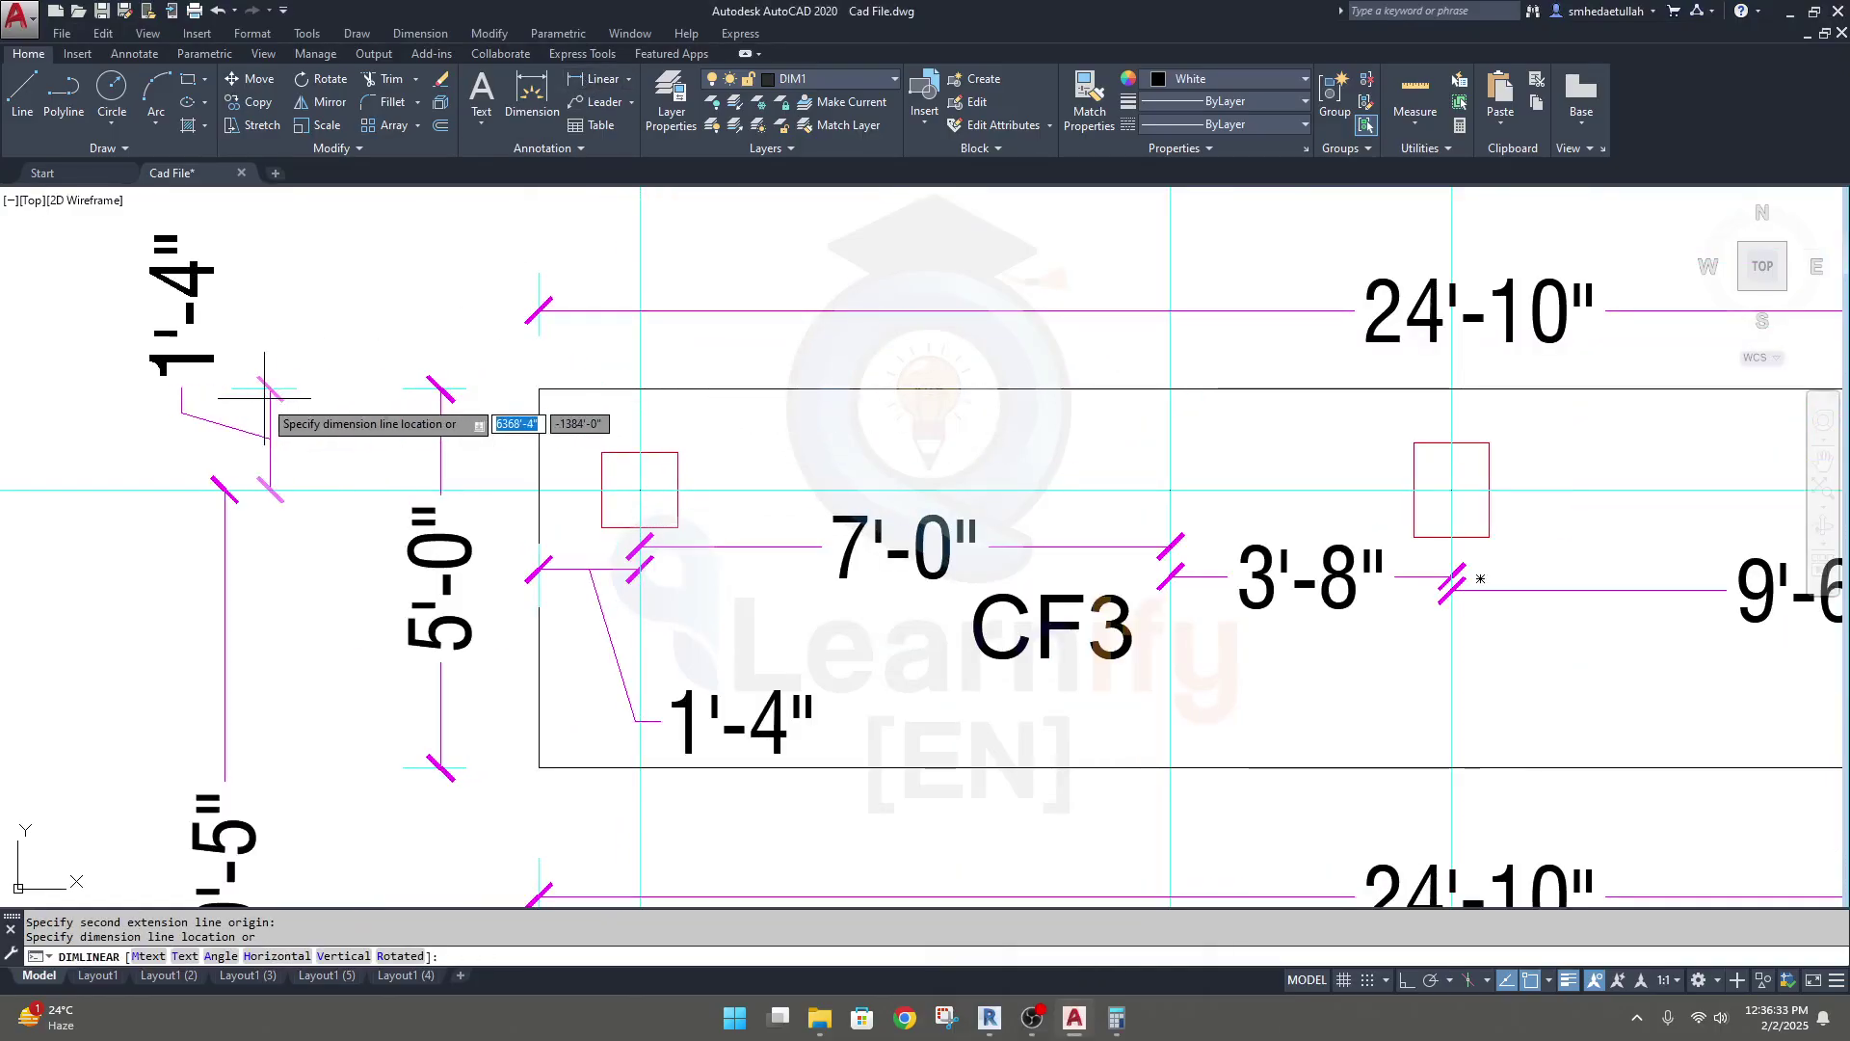
{"action": "left_click", "coordinate": [331, 395]}
Step: Start a second CF3 dimension from the column centre to the footing corner, then cancel it
{"action": "scroll", "coordinate": [383, 324], "scroll_direction": "down", "scroll_amount": 3}
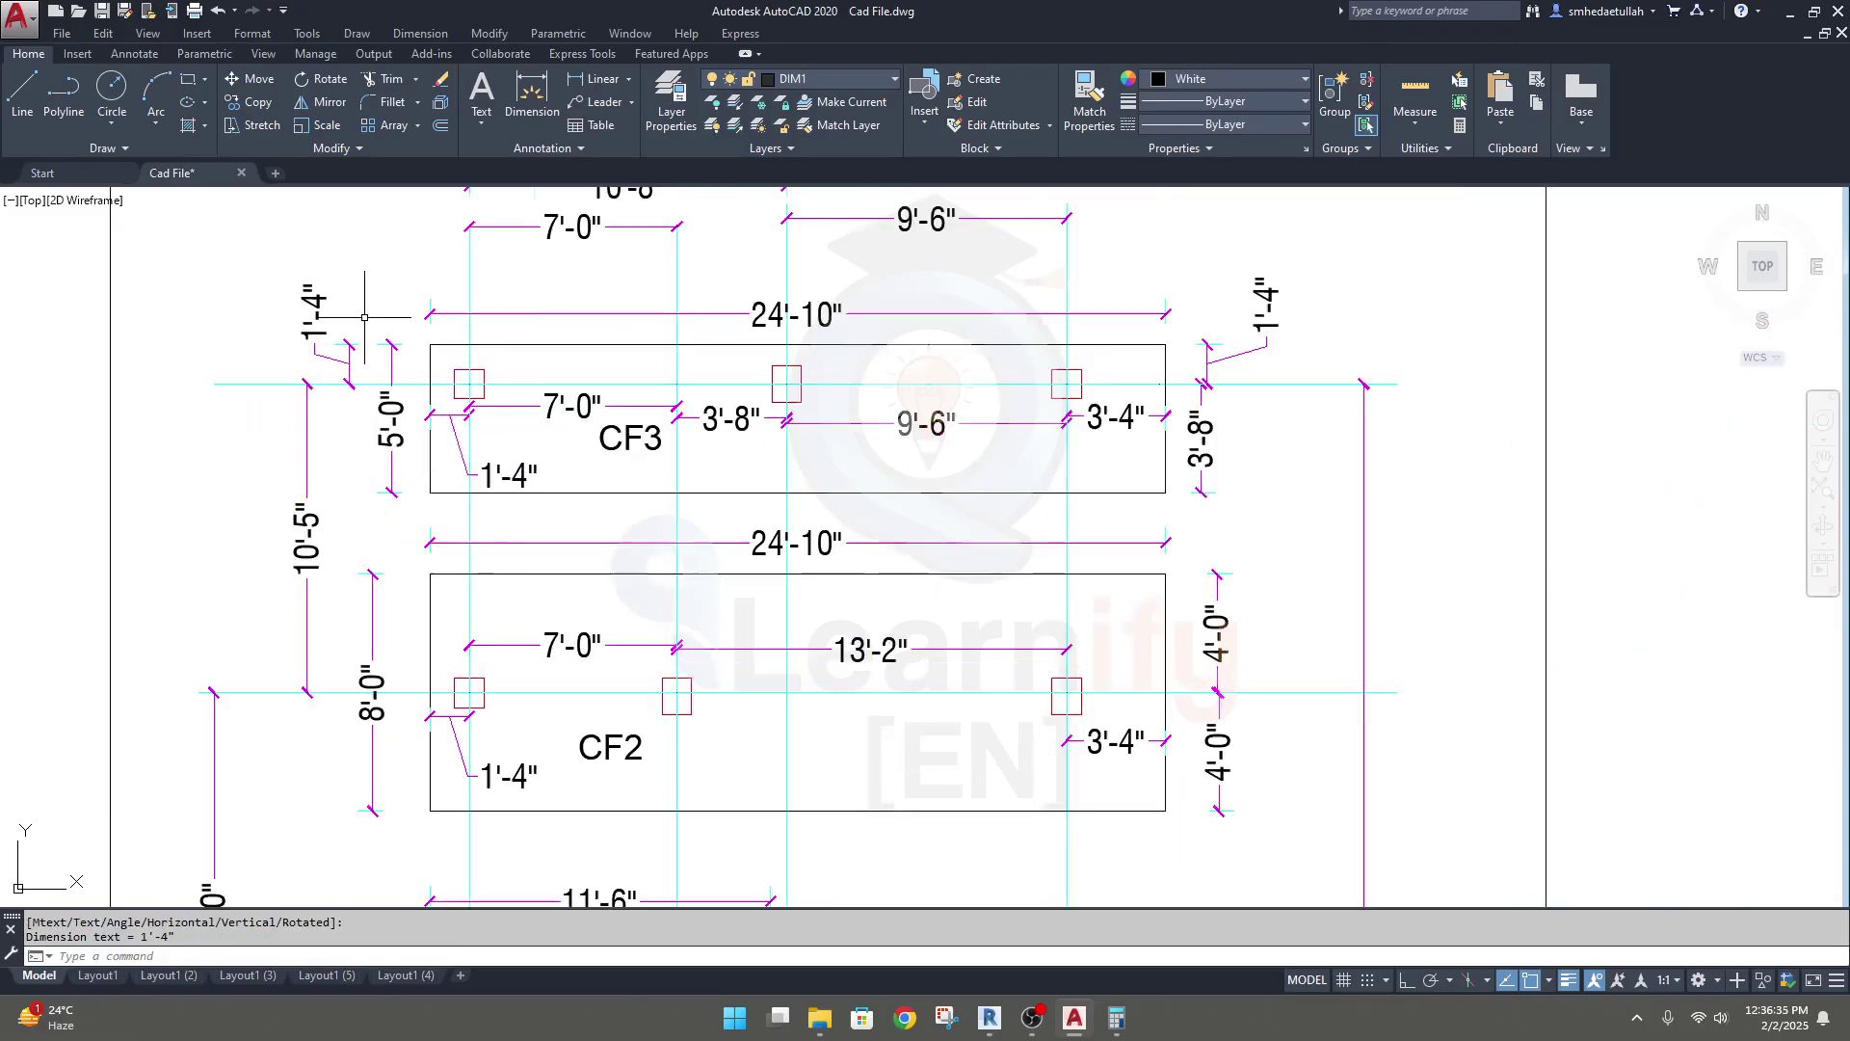
{"action": "scroll", "coordinate": [490, 372], "scroll_direction": "up", "scroll_amount": 2}
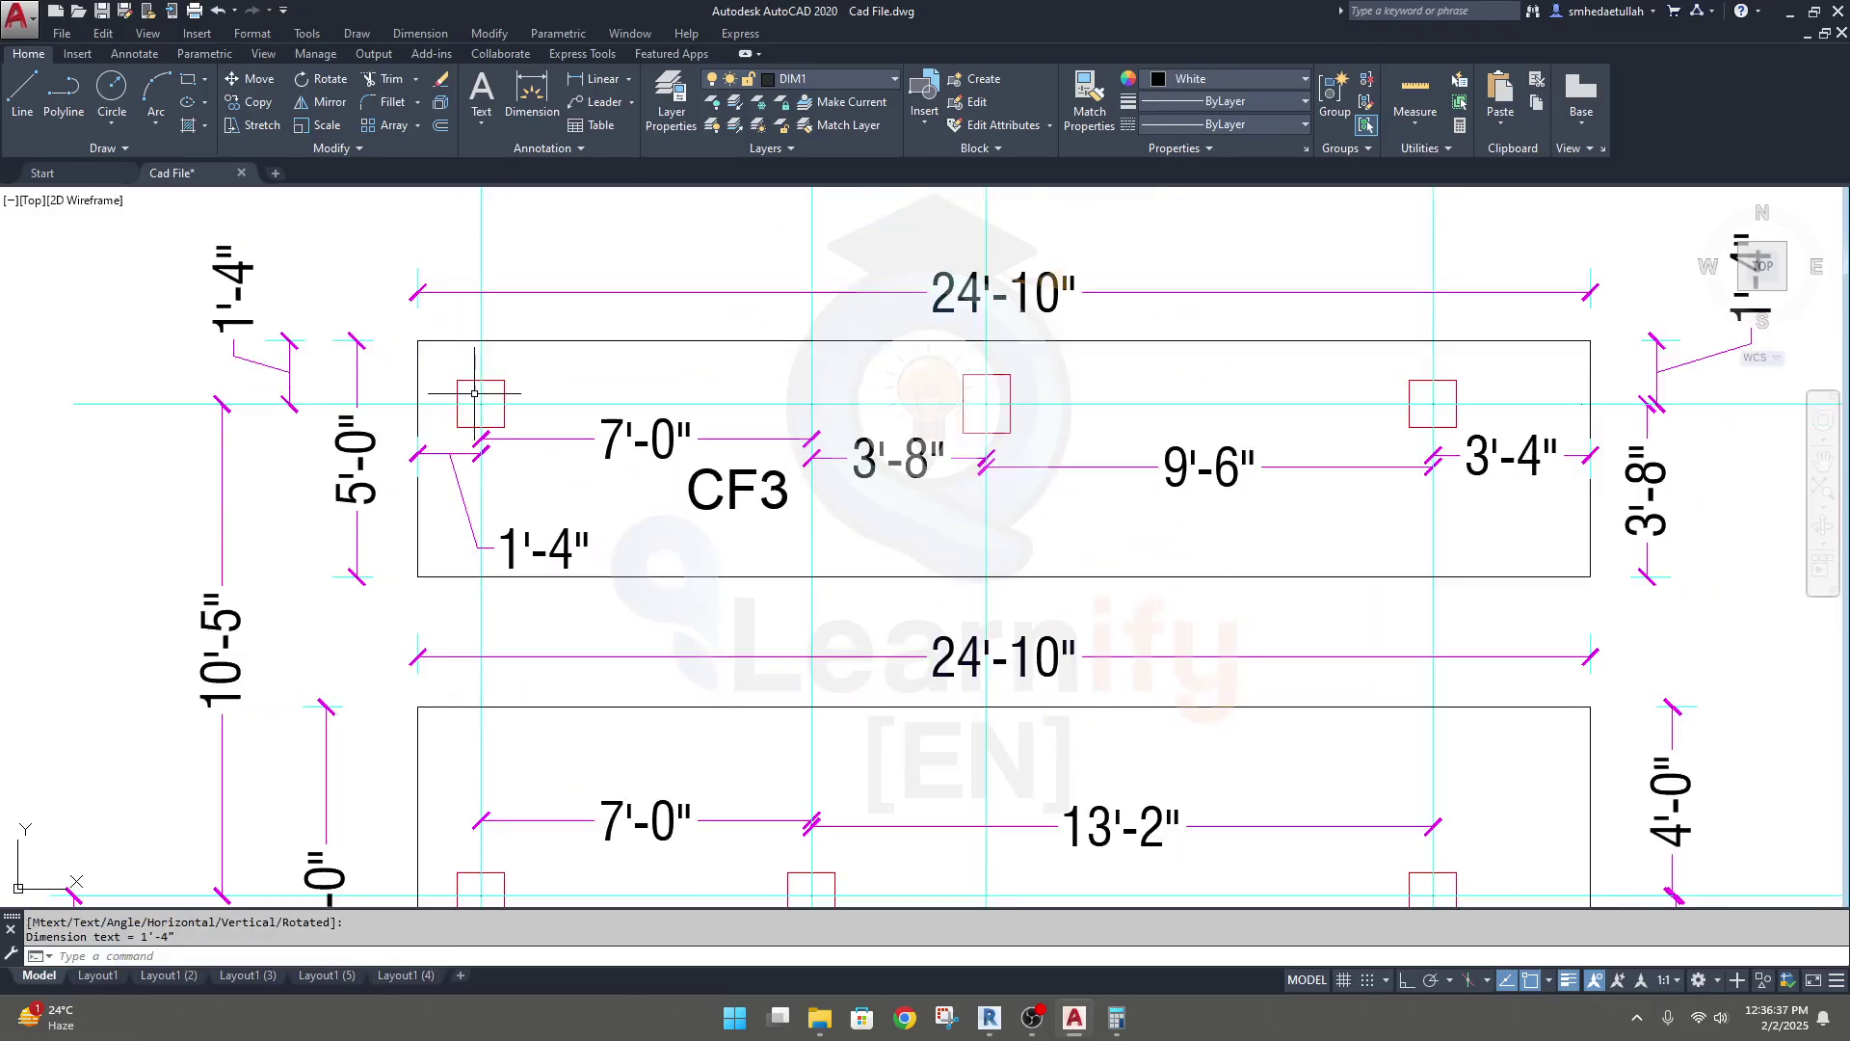
{"action": "left_click", "coordinate": [599, 81]}
{"action": "left_click", "coordinate": [480, 402]}
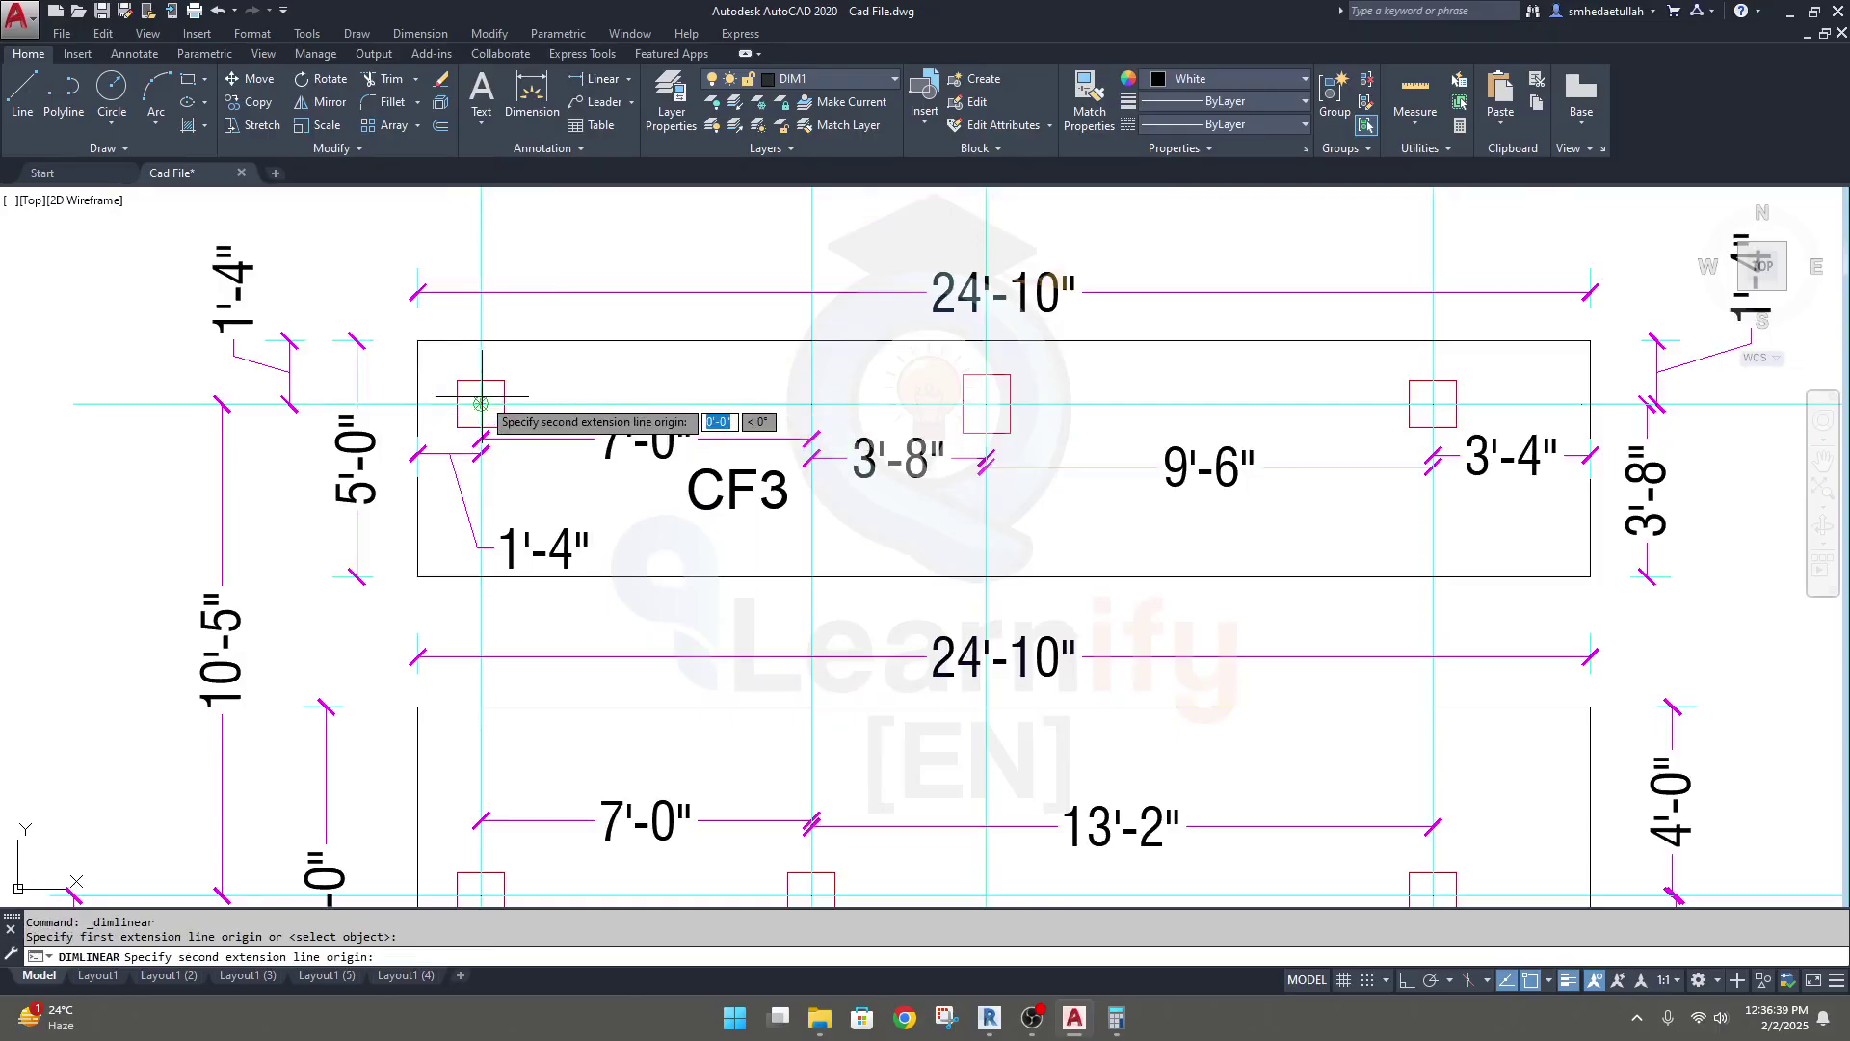
{"action": "left_click", "coordinate": [417, 403]}
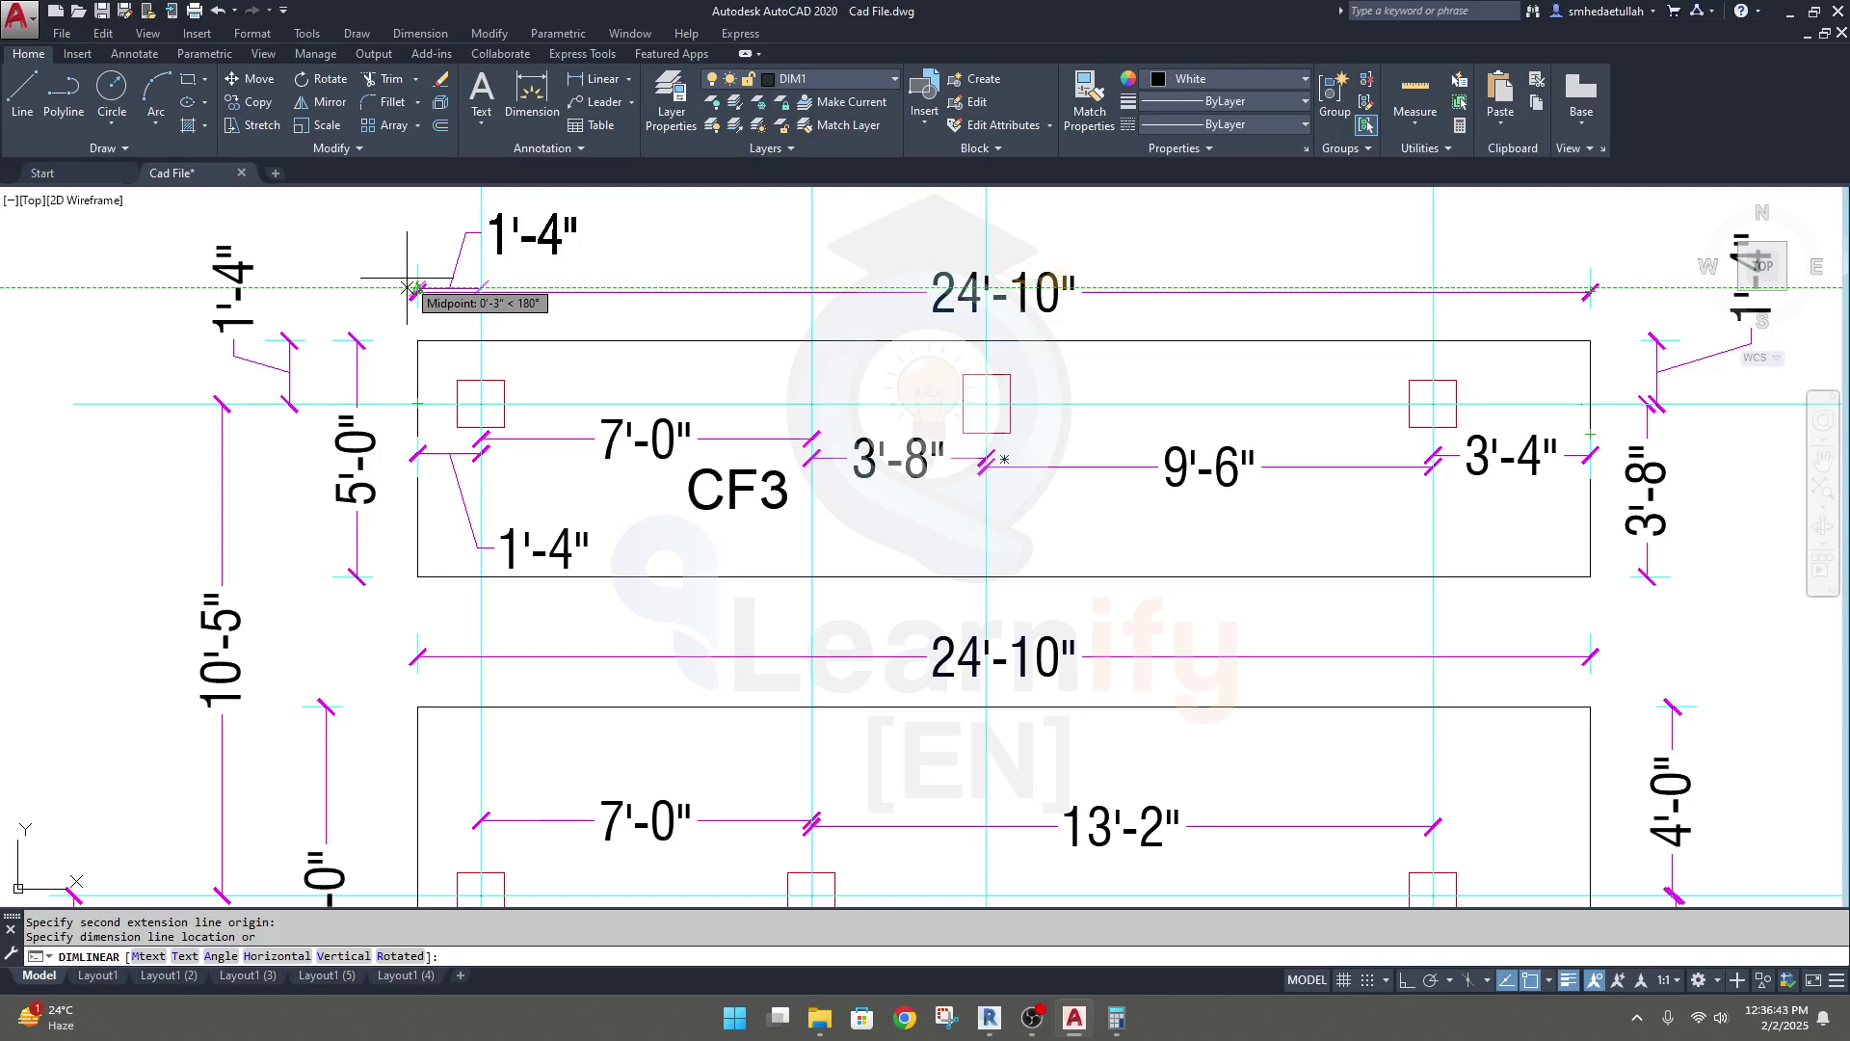
{"action": "key", "text": "Escape"}
{"action": "key", "text": "Escape"}
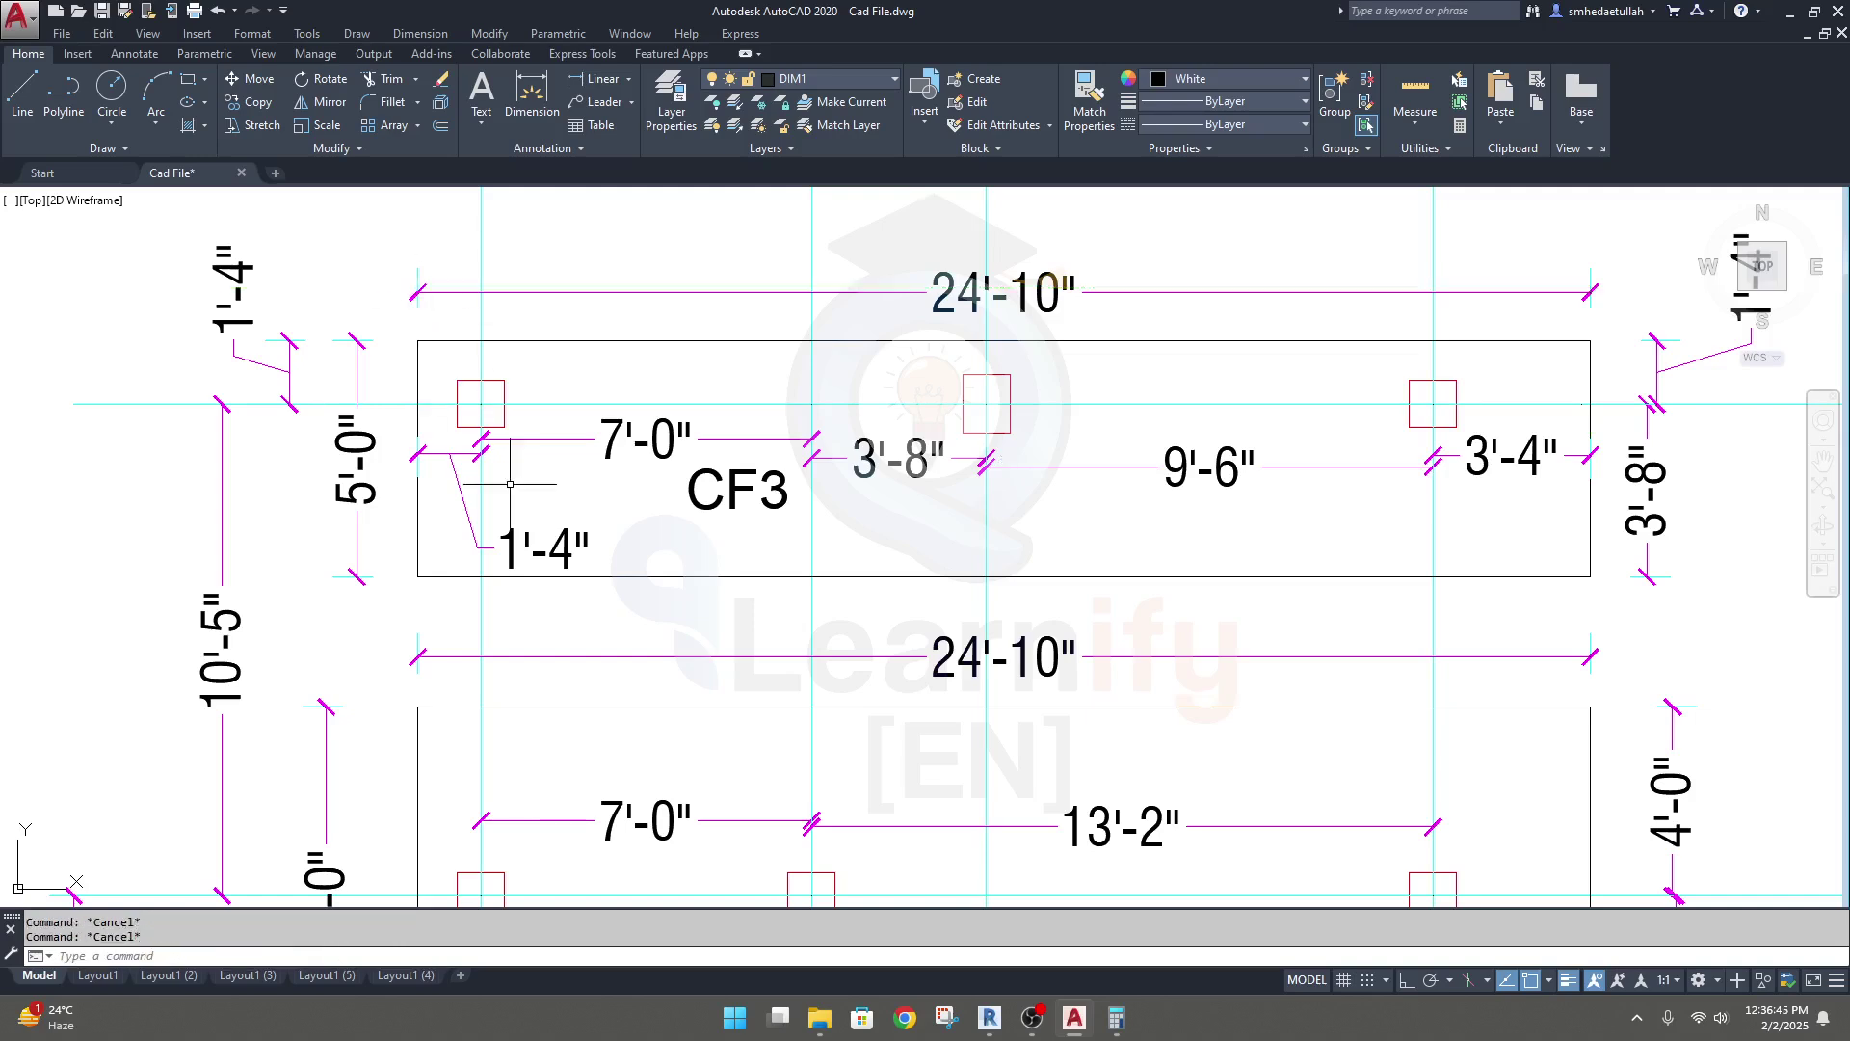
Step: Draw a horizontal model line offset 400 mm from grid 1 in the Revit plan
{"action": "mouse_move", "coordinate": [1081, 1029]}
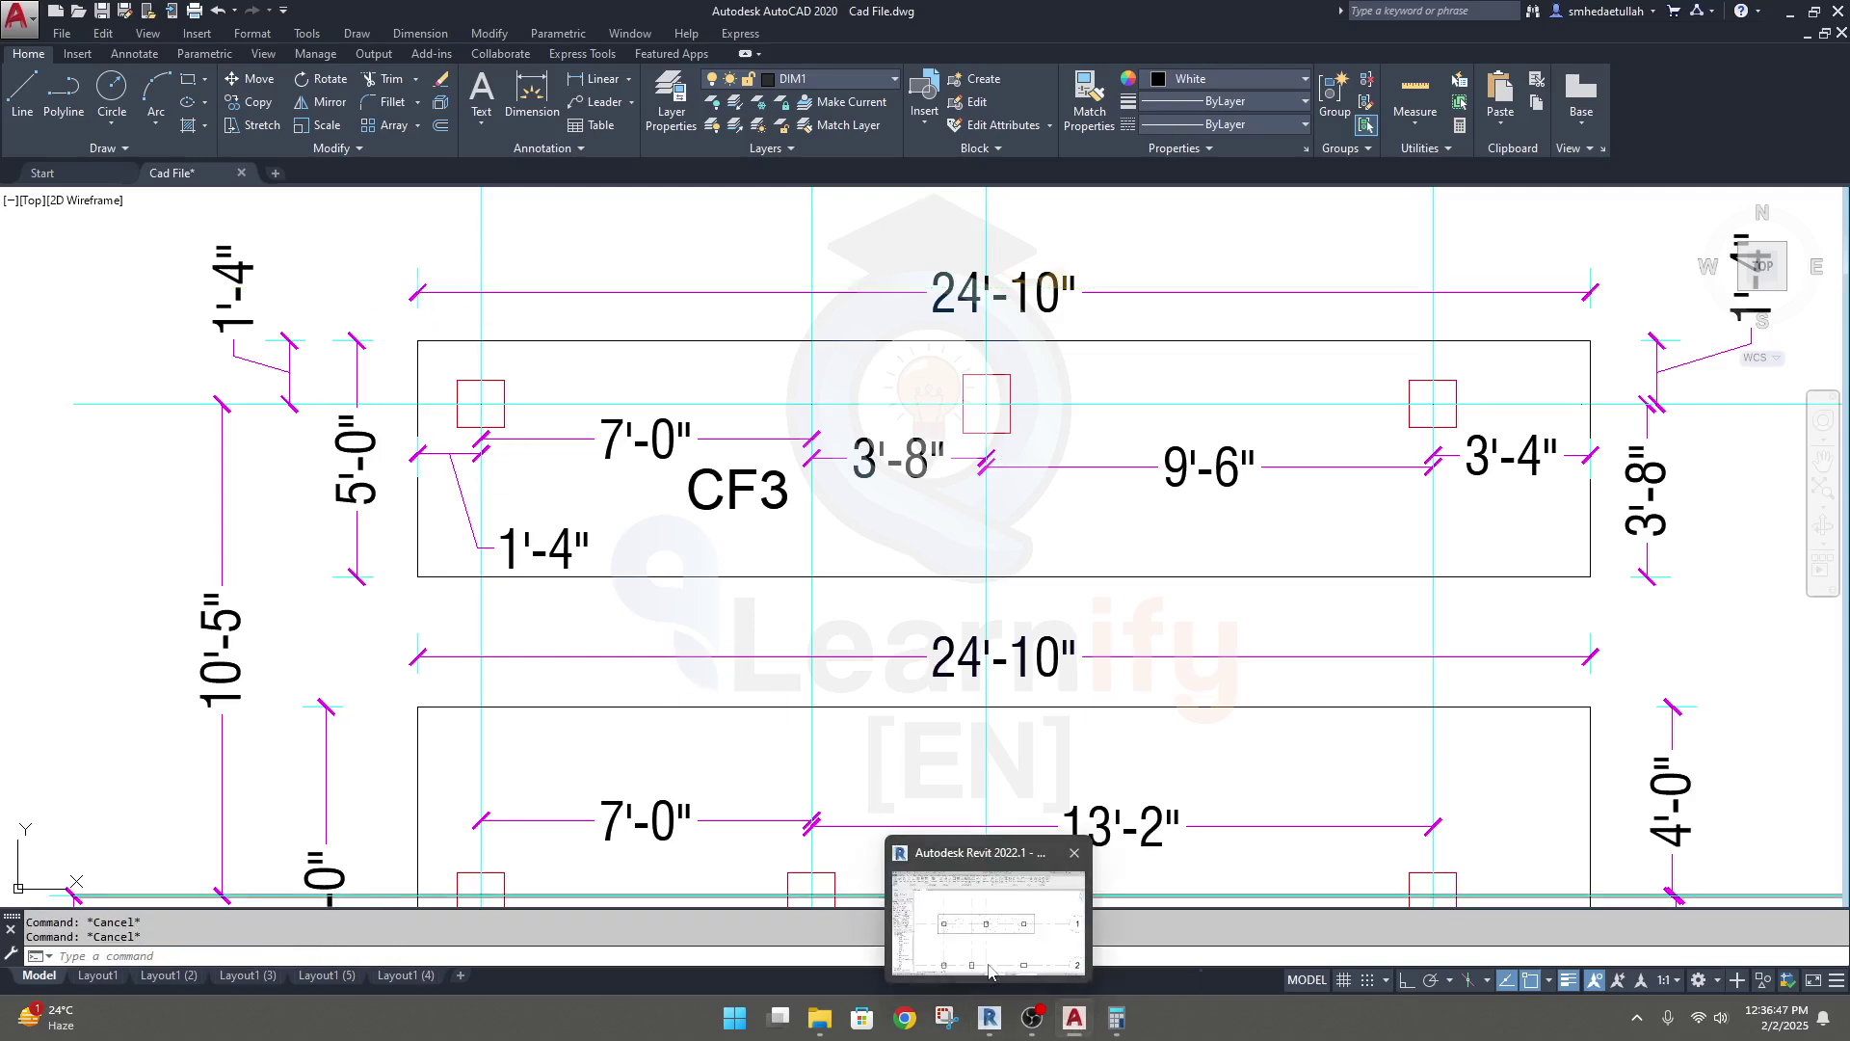
{"action": "left_click", "coordinate": [987, 1020]}
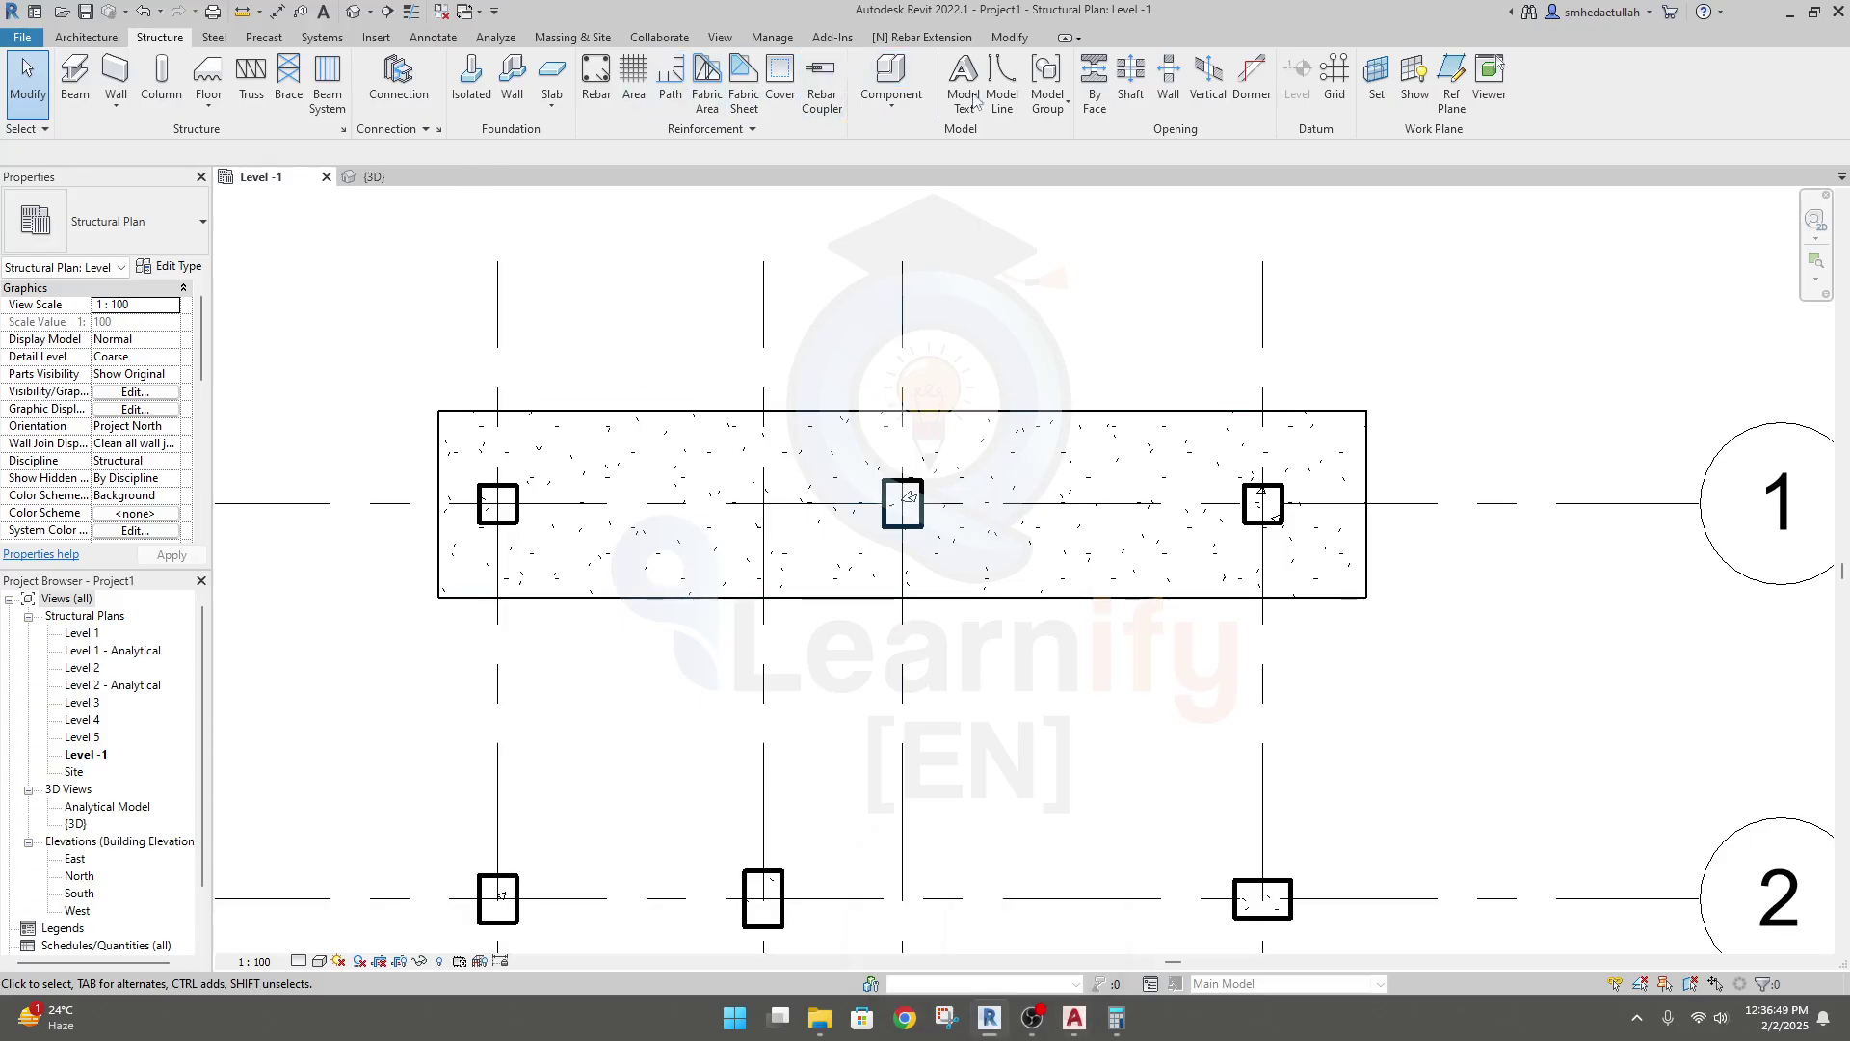
{"action": "left_click", "coordinate": [1010, 99]}
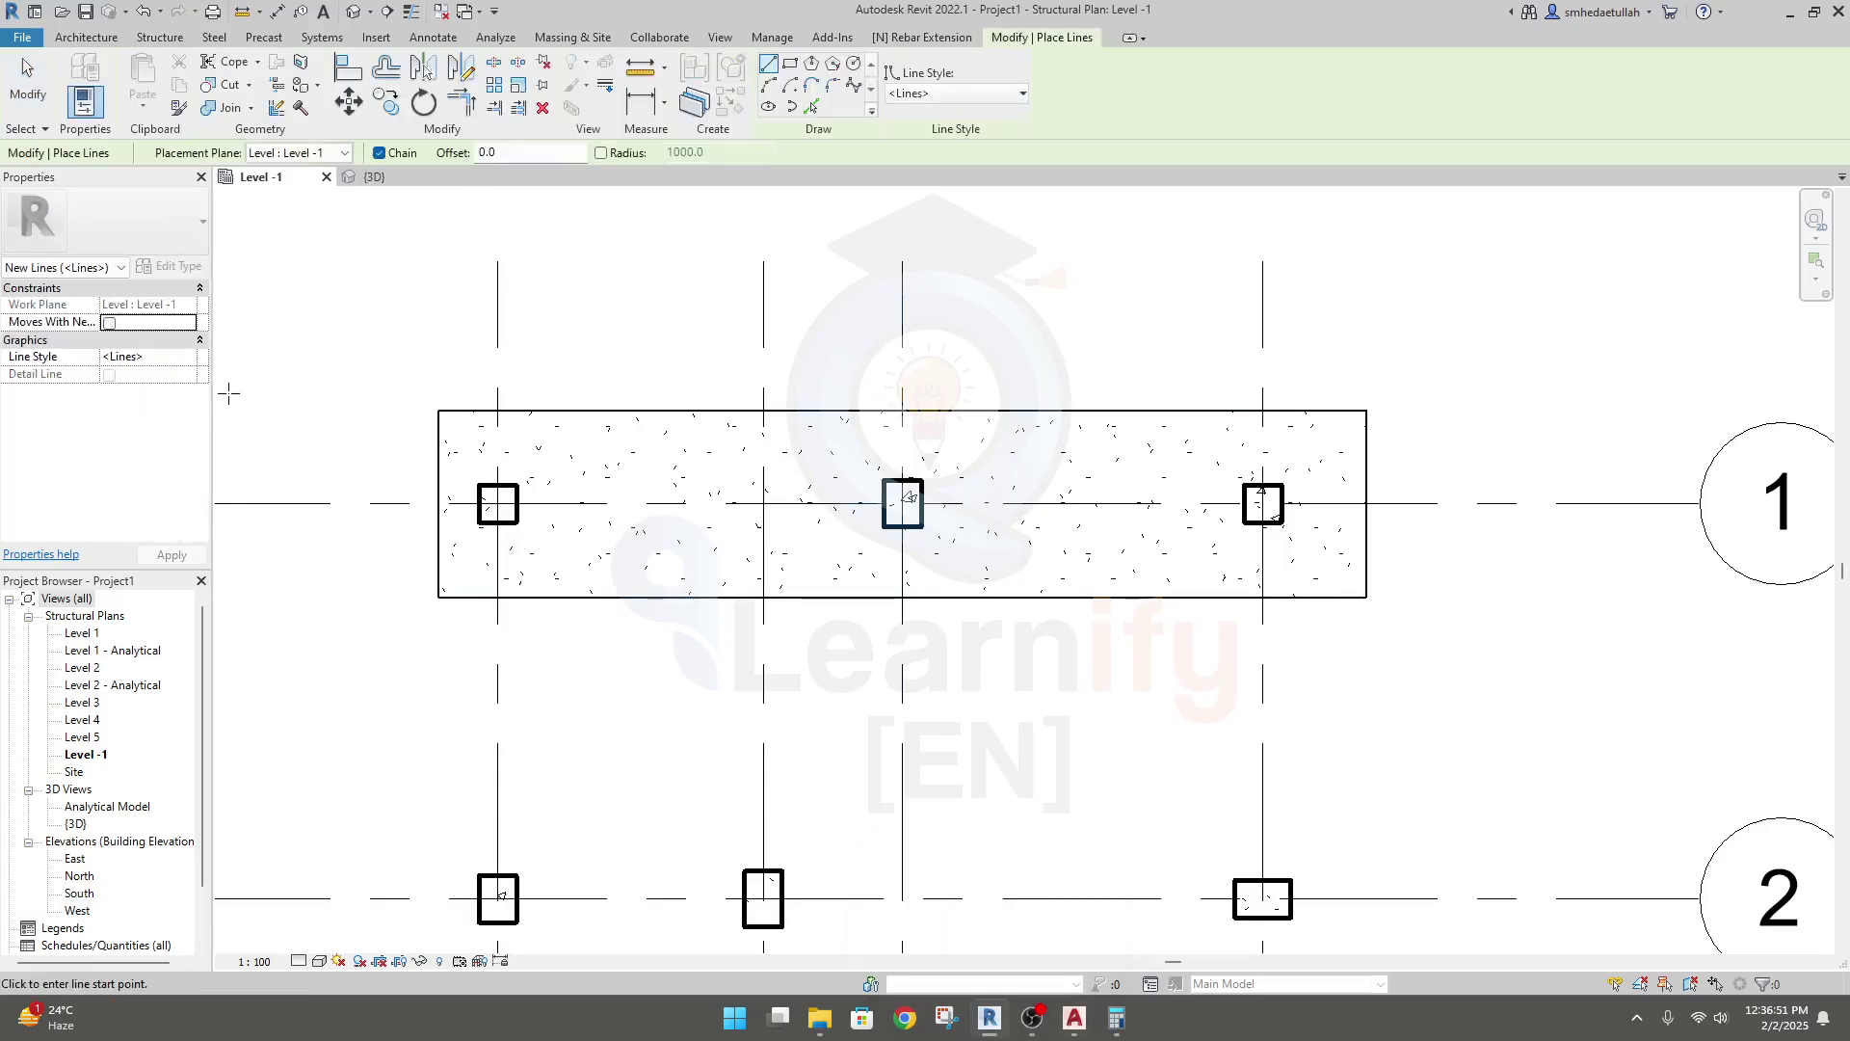
{"action": "left_click", "coordinate": [514, 152]}
{"action": "type", "text": "400.0"}
{"action": "scroll", "coordinate": [475, 393], "scroll_direction": "up", "scroll_amount": 3}
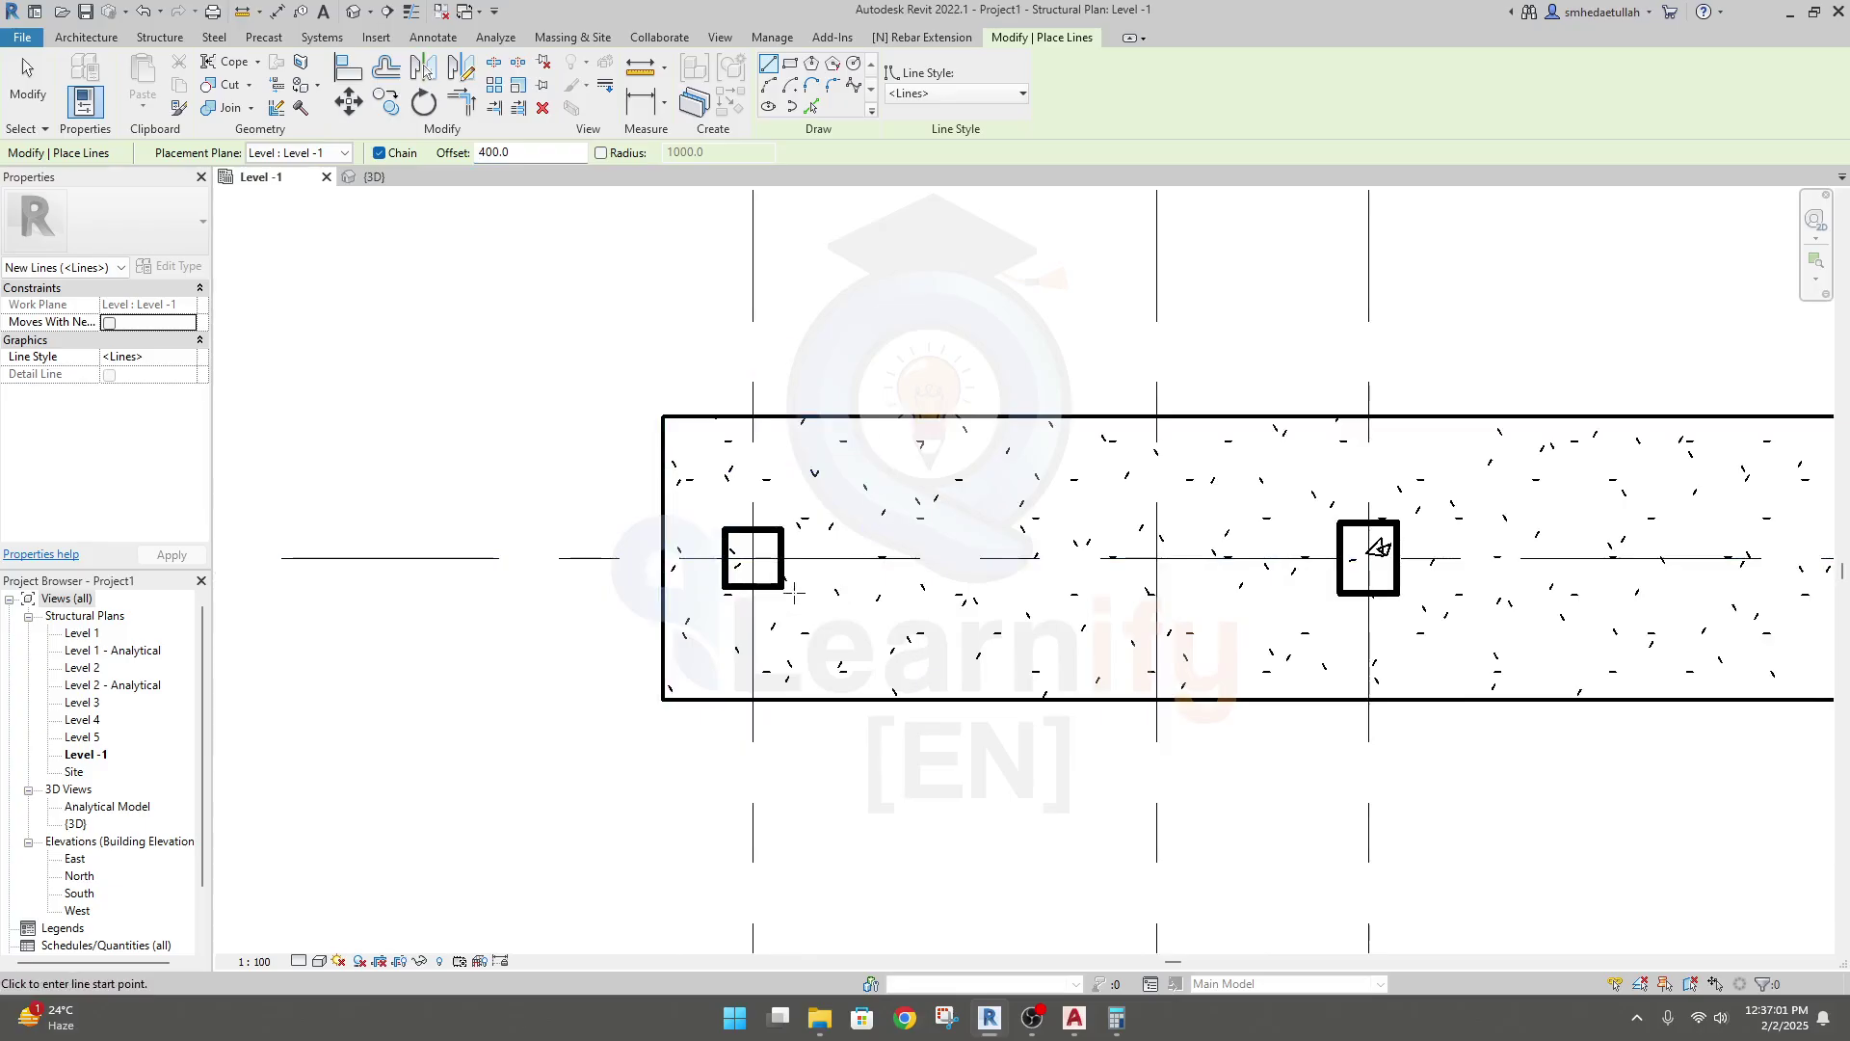
{"action": "left_click", "coordinate": [609, 558]}
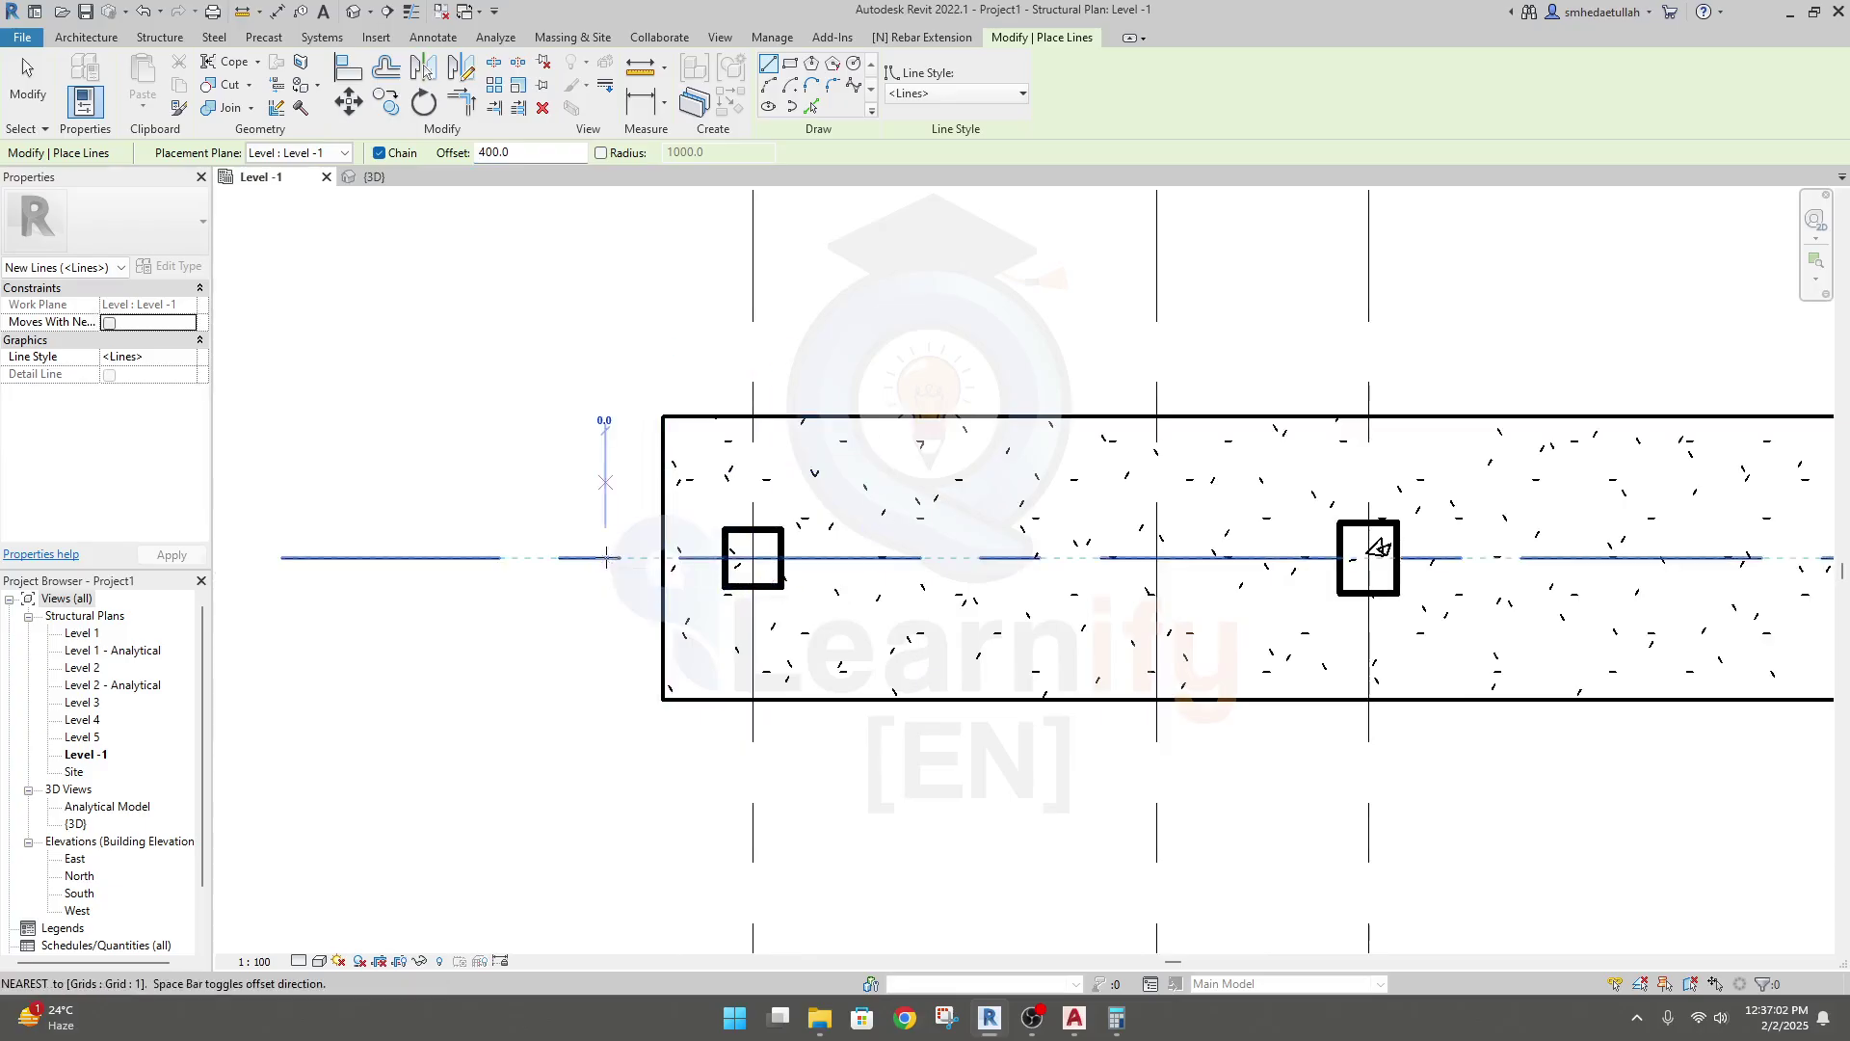
{"action": "left_click", "coordinate": [879, 557]}
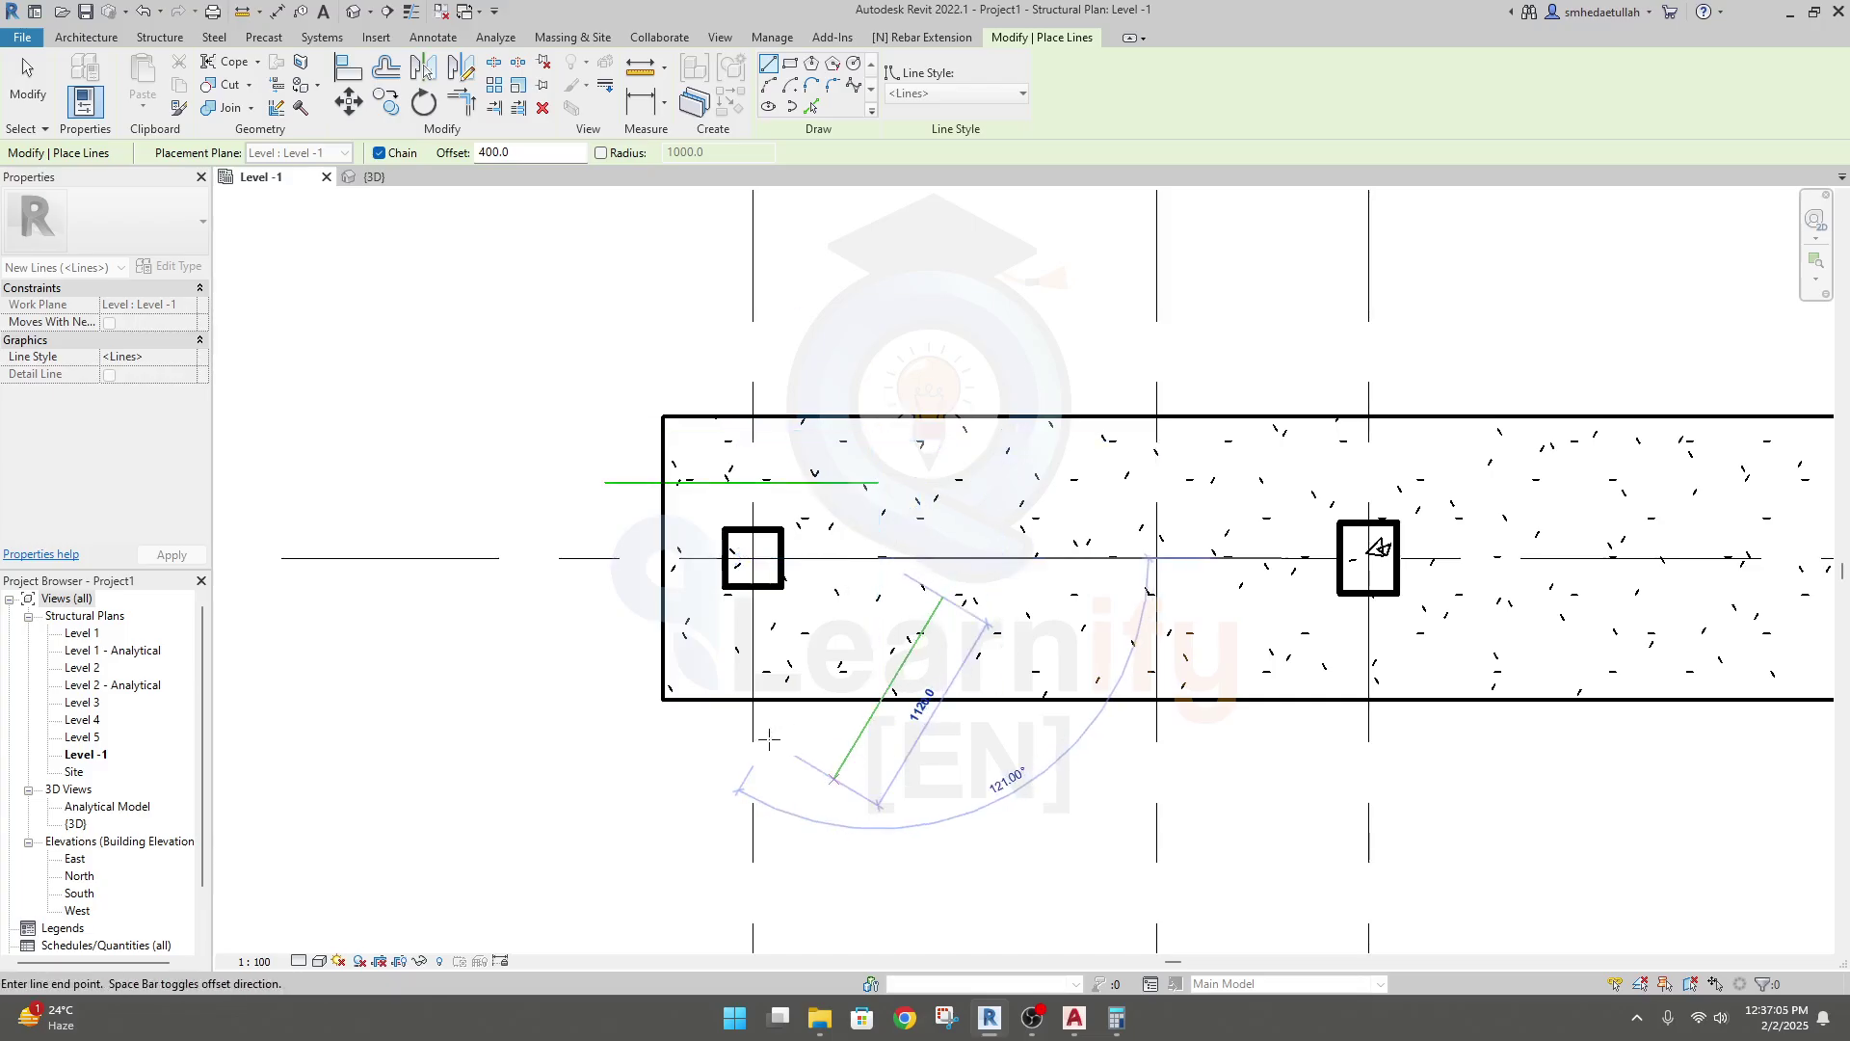
{"action": "key", "text": "Escape"}
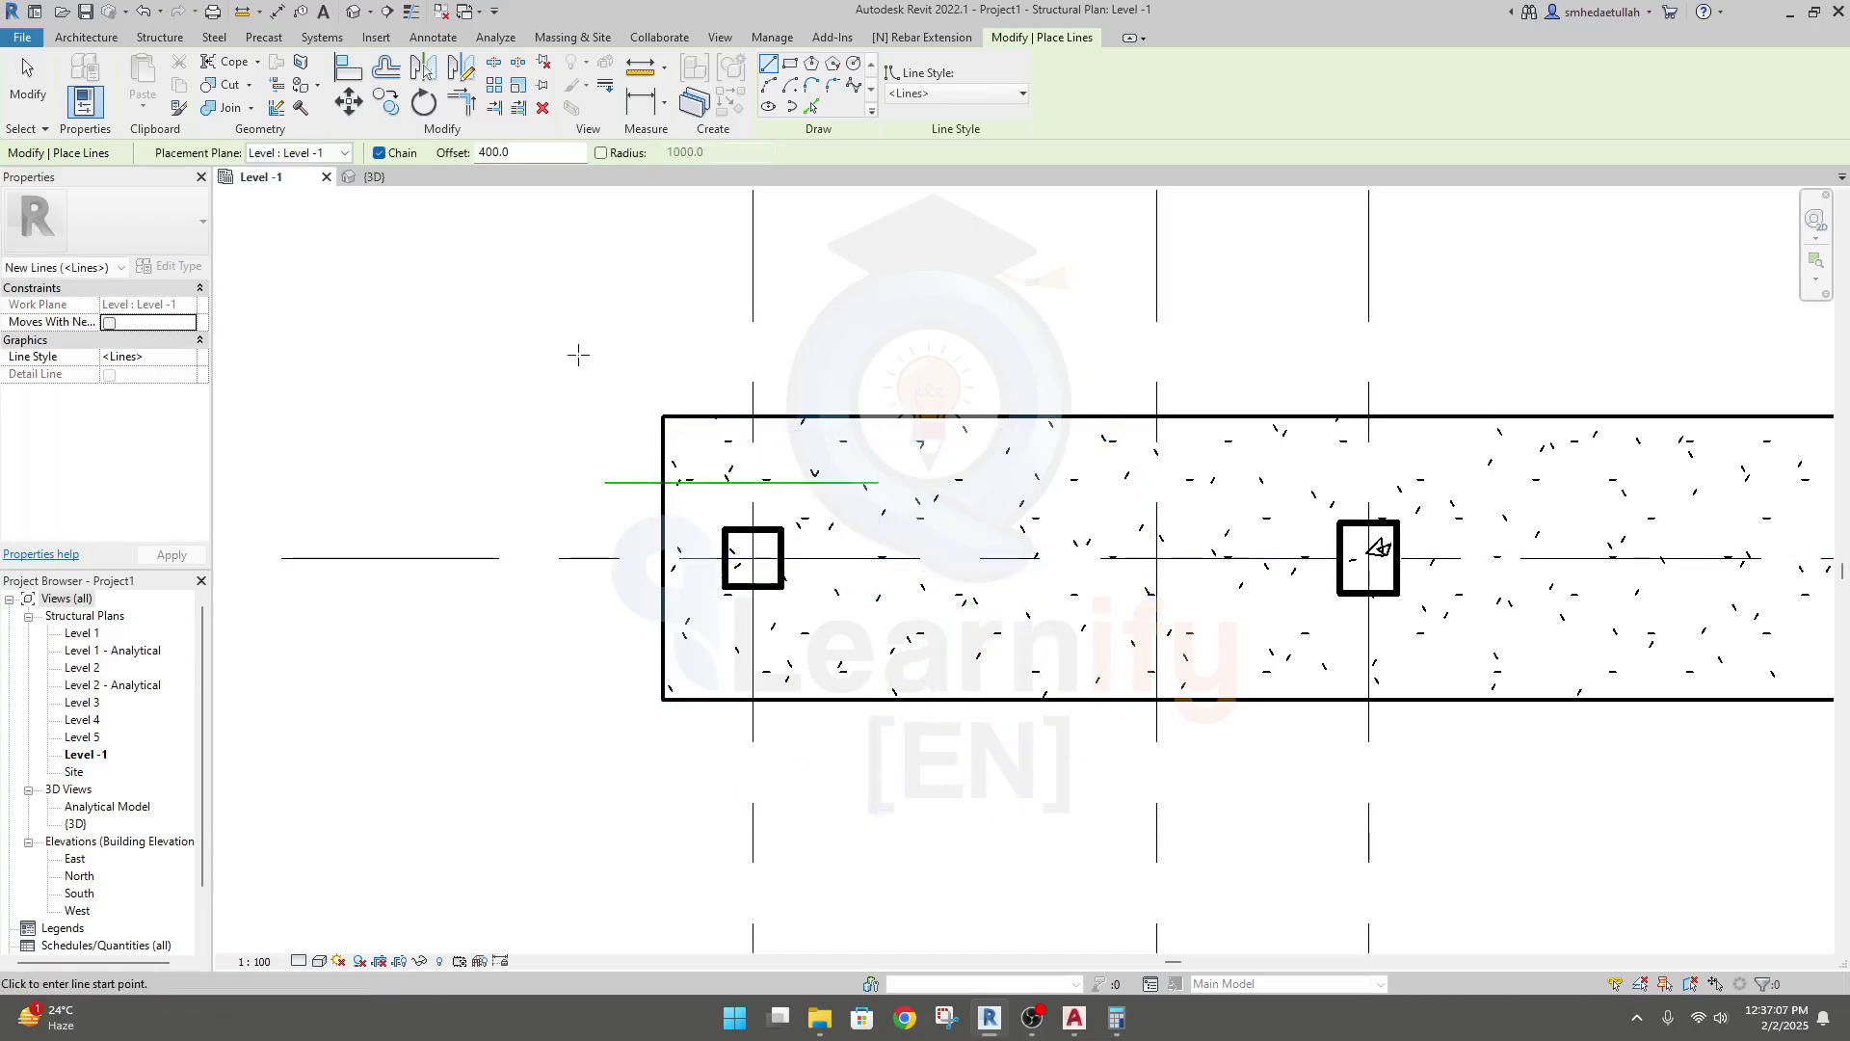
Step: Draw a vertical model line 400 mm off the leftmost grid
{"action": "left_click", "coordinate": [757, 684]}
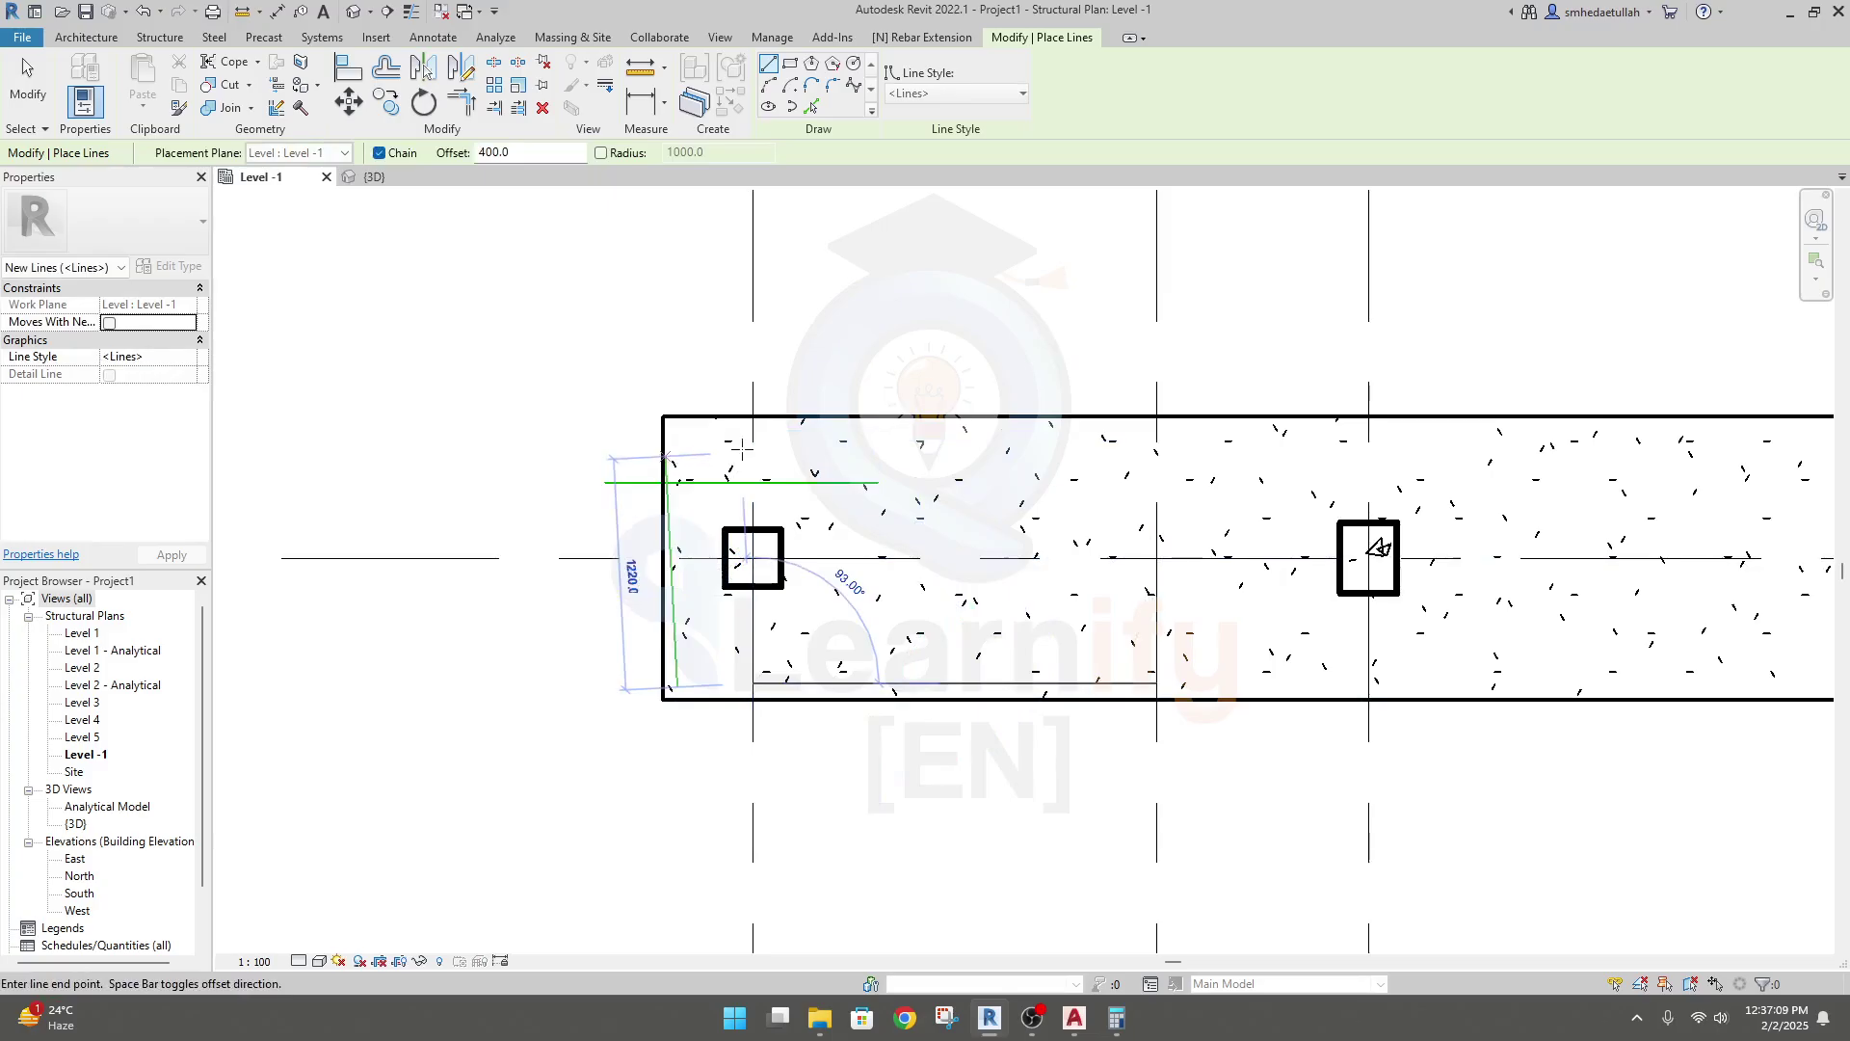
{"action": "left_click", "coordinate": [757, 481]}
{"action": "key", "text": "Escape"}
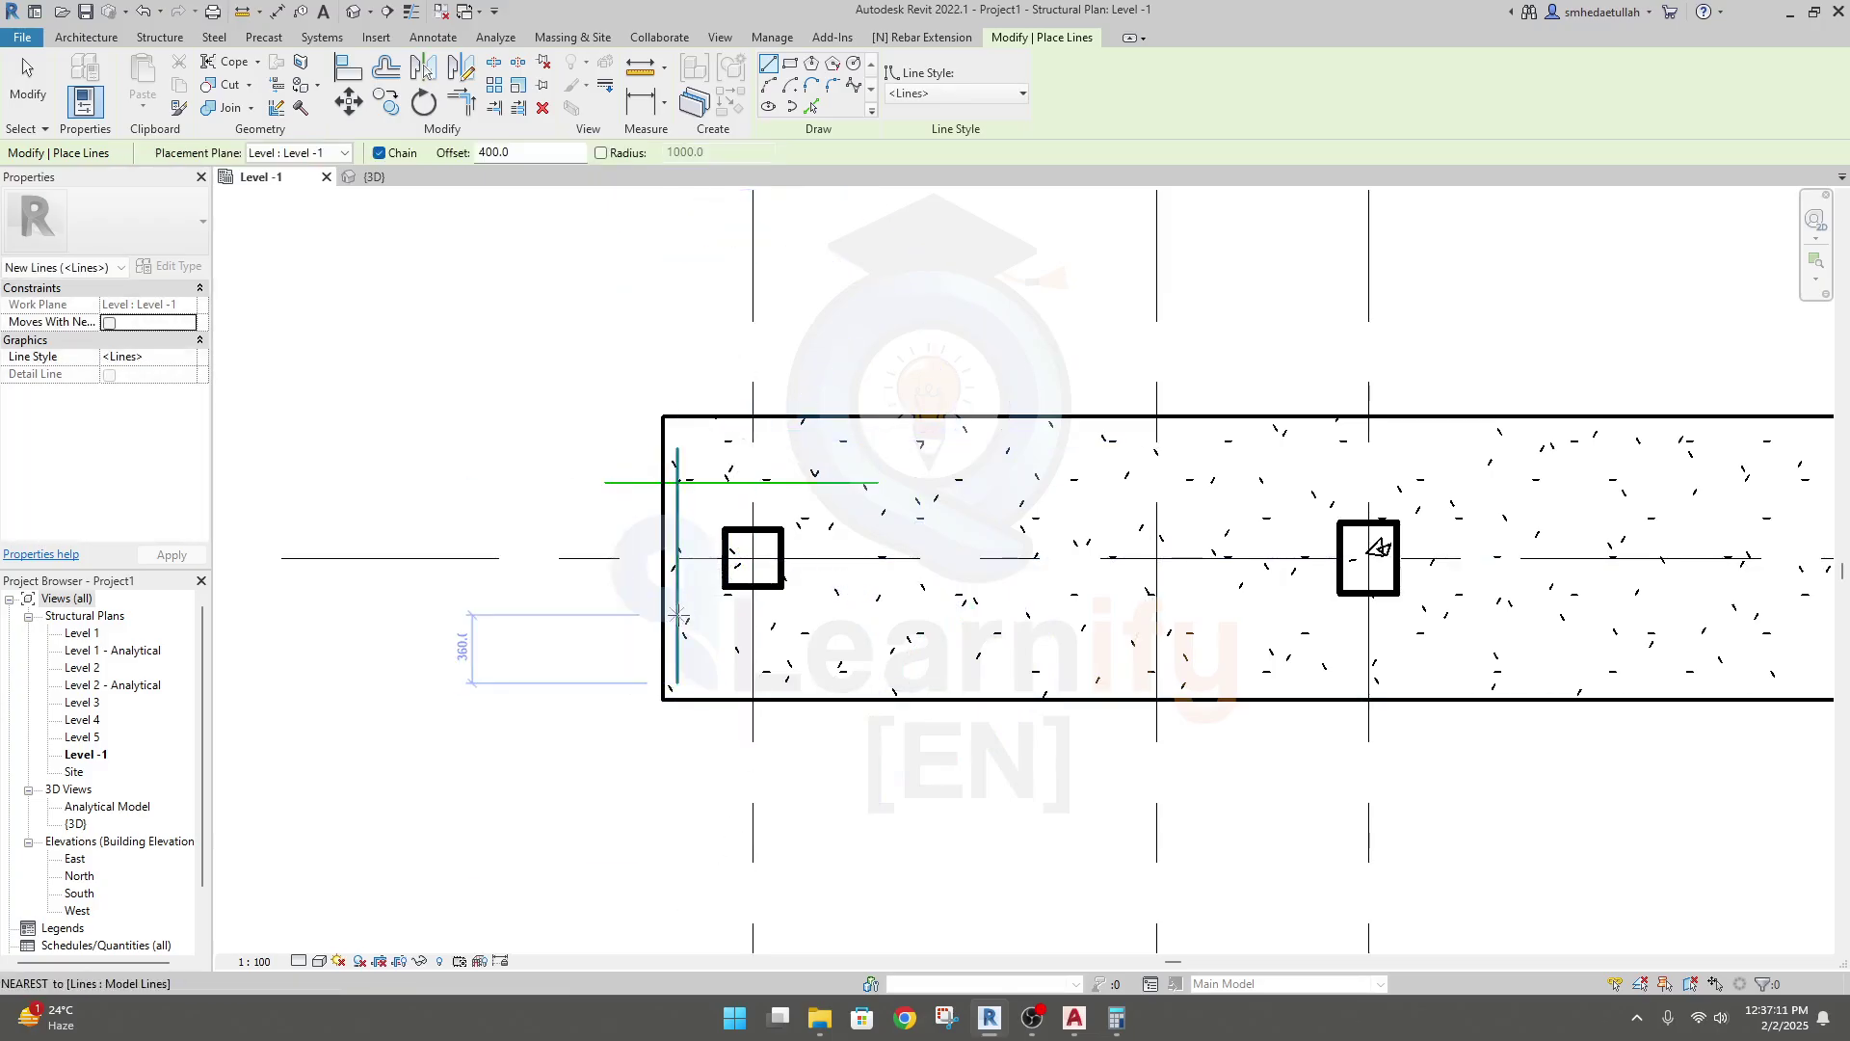
{"action": "key", "text": "Escape"}
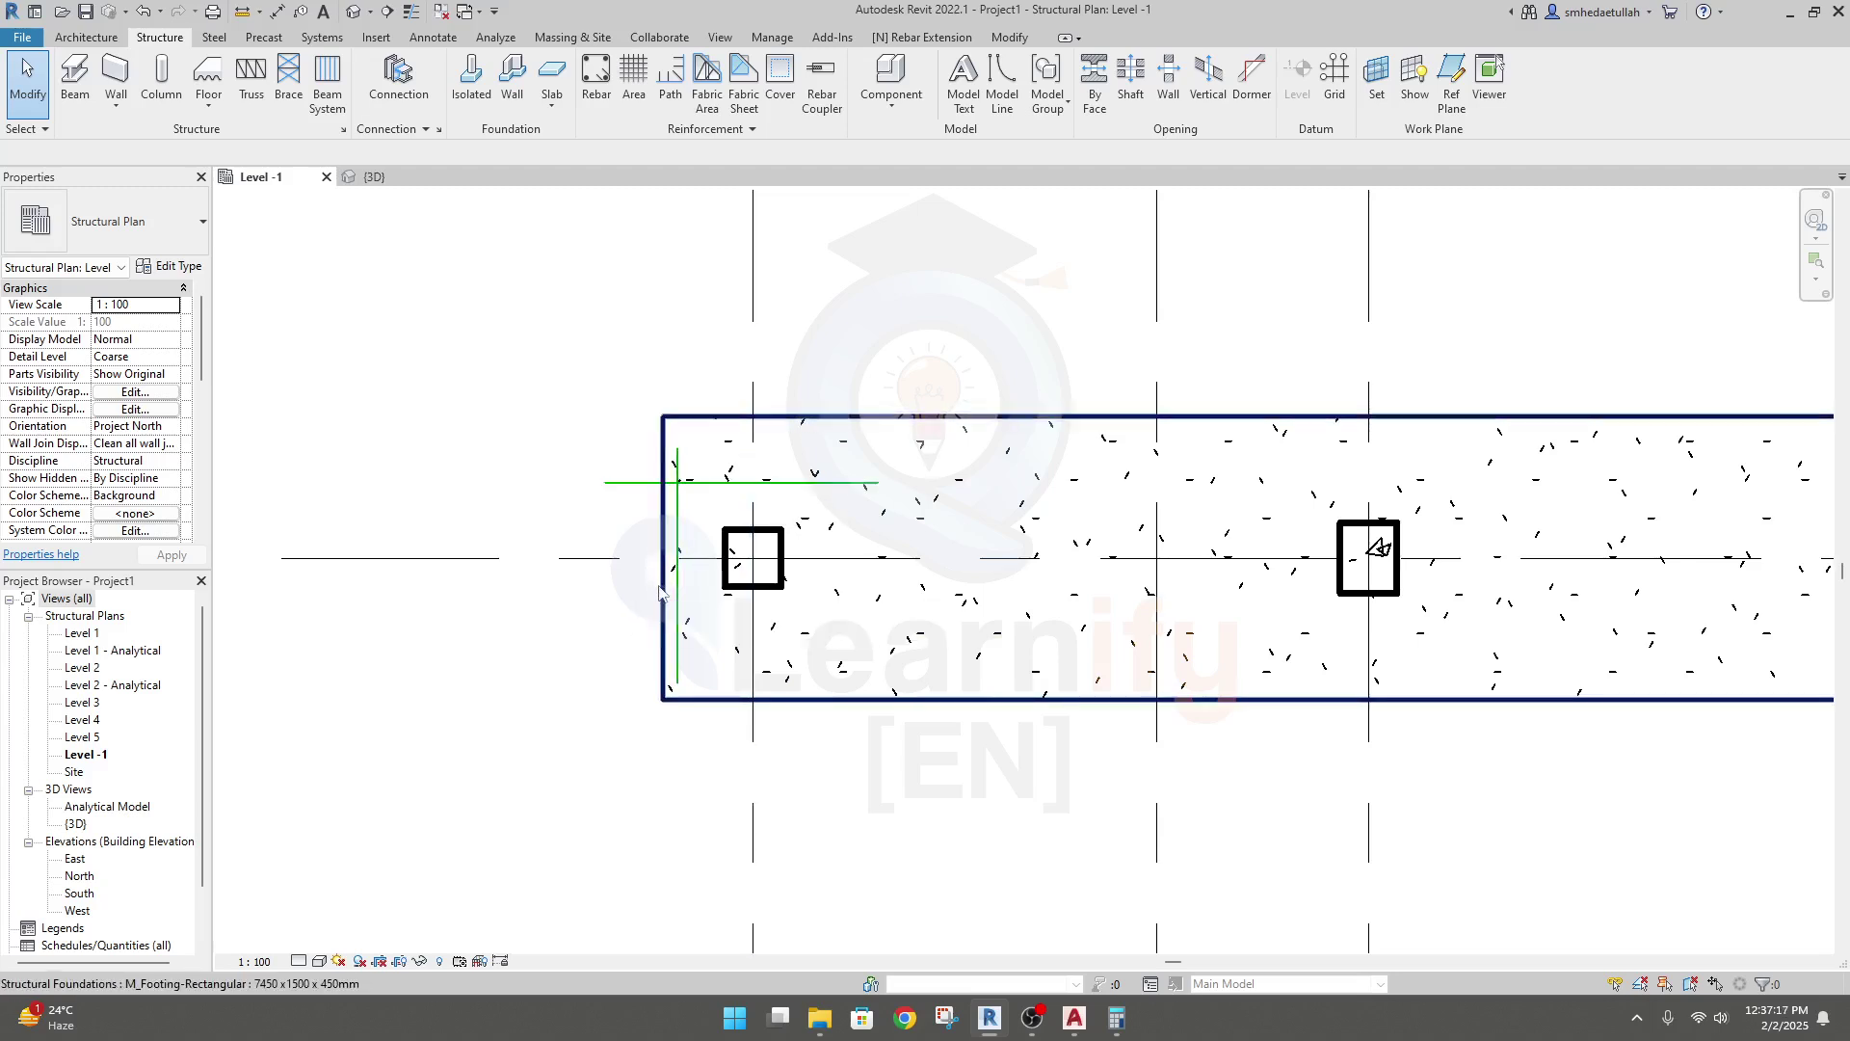
Step: Align the grid 1 footing's left and top edges to the vertical and horizontal helper lines
{"action": "scroll", "coordinate": [443, 321], "scroll_direction": "down", "scroll_amount": 1}
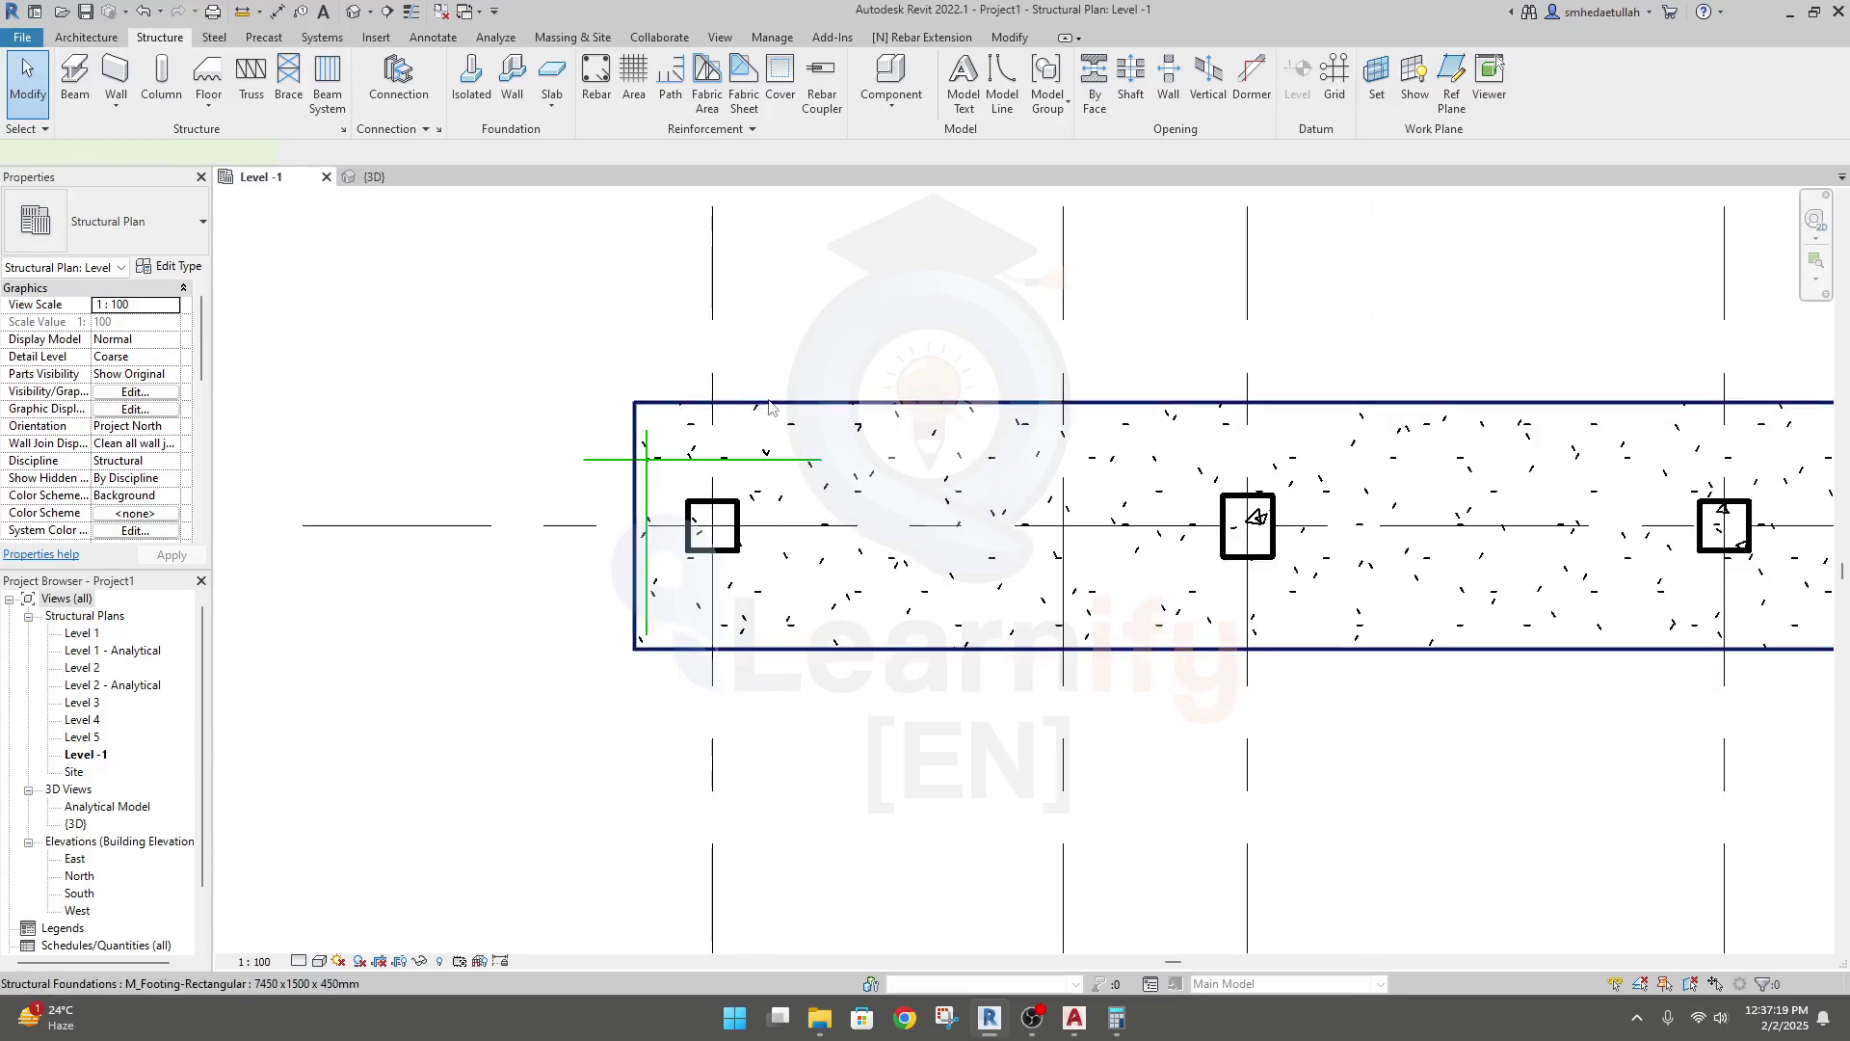
{"action": "left_click", "coordinate": [636, 416]}
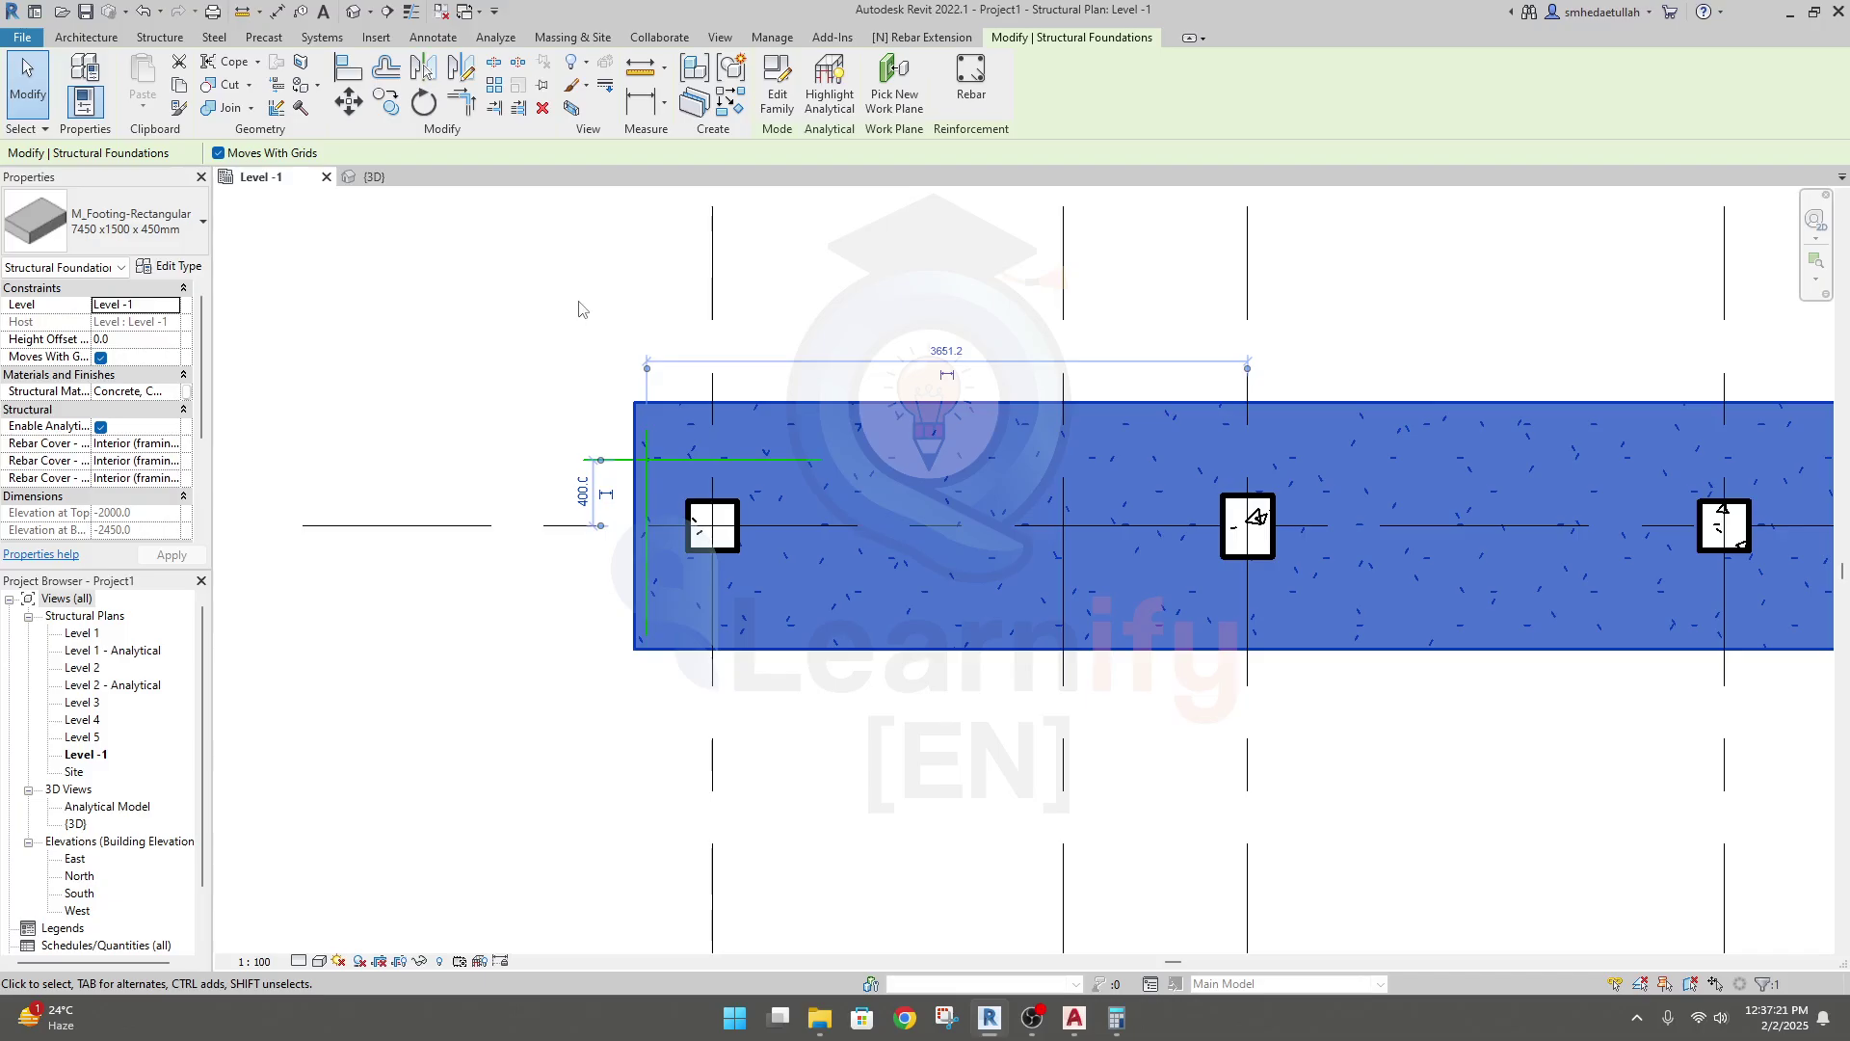
{"action": "left_click", "coordinate": [357, 70]}
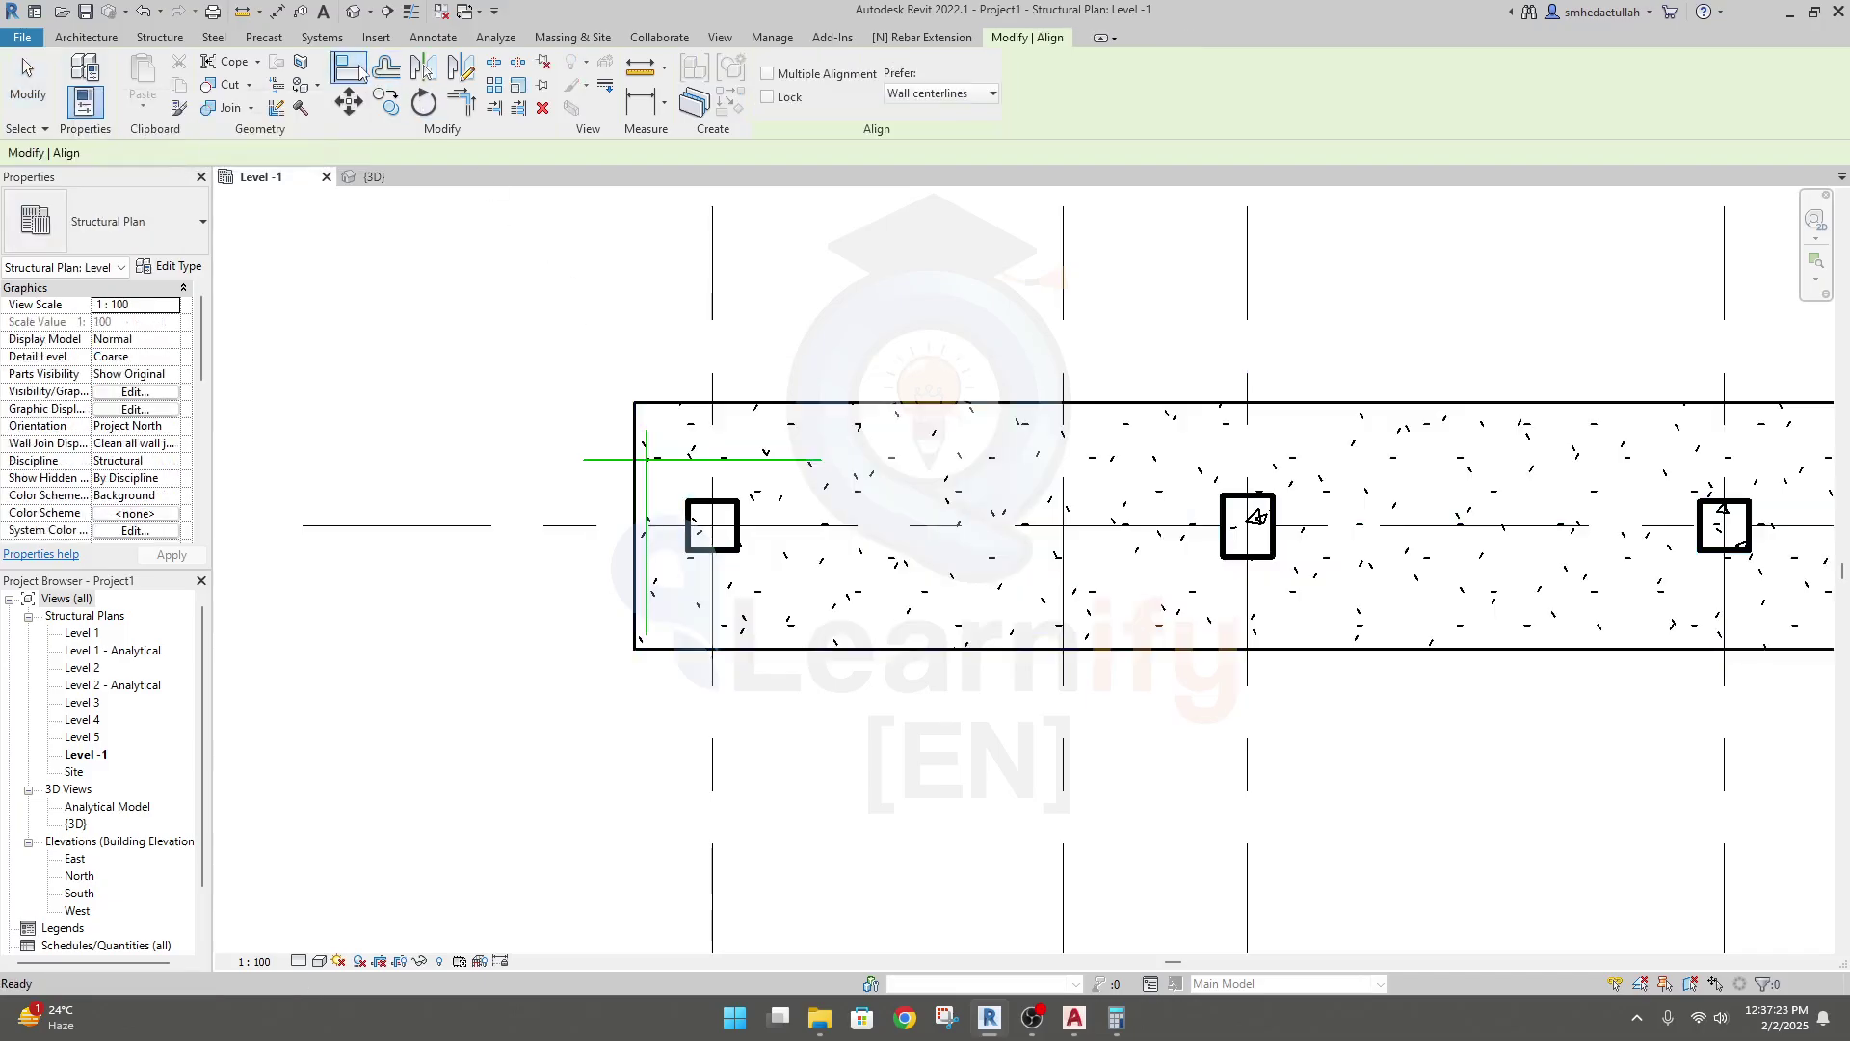
{"action": "scroll", "coordinate": [535, 428], "scroll_direction": "up", "scroll_amount": 2}
{"action": "middle_click_drag", "start_coordinate": [550, 483], "coordinate": [372, 392]}
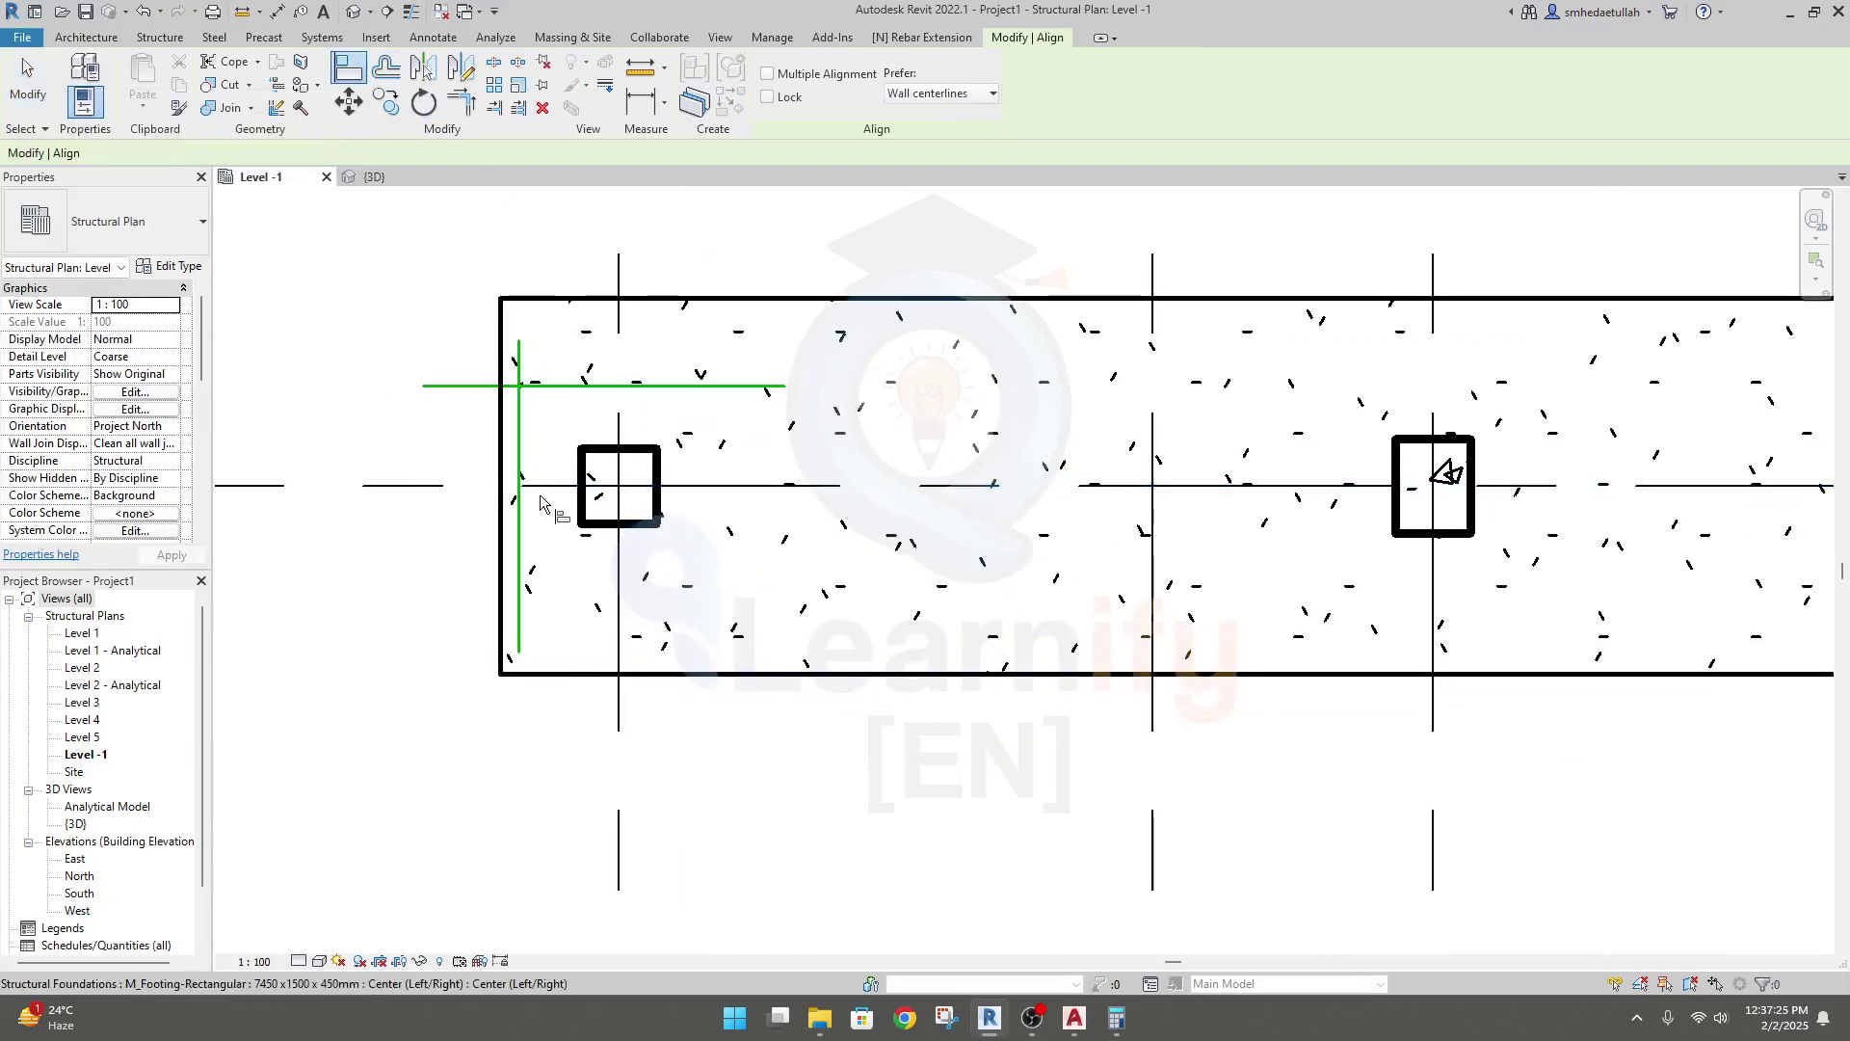
{"action": "left_click", "coordinate": [518, 446]}
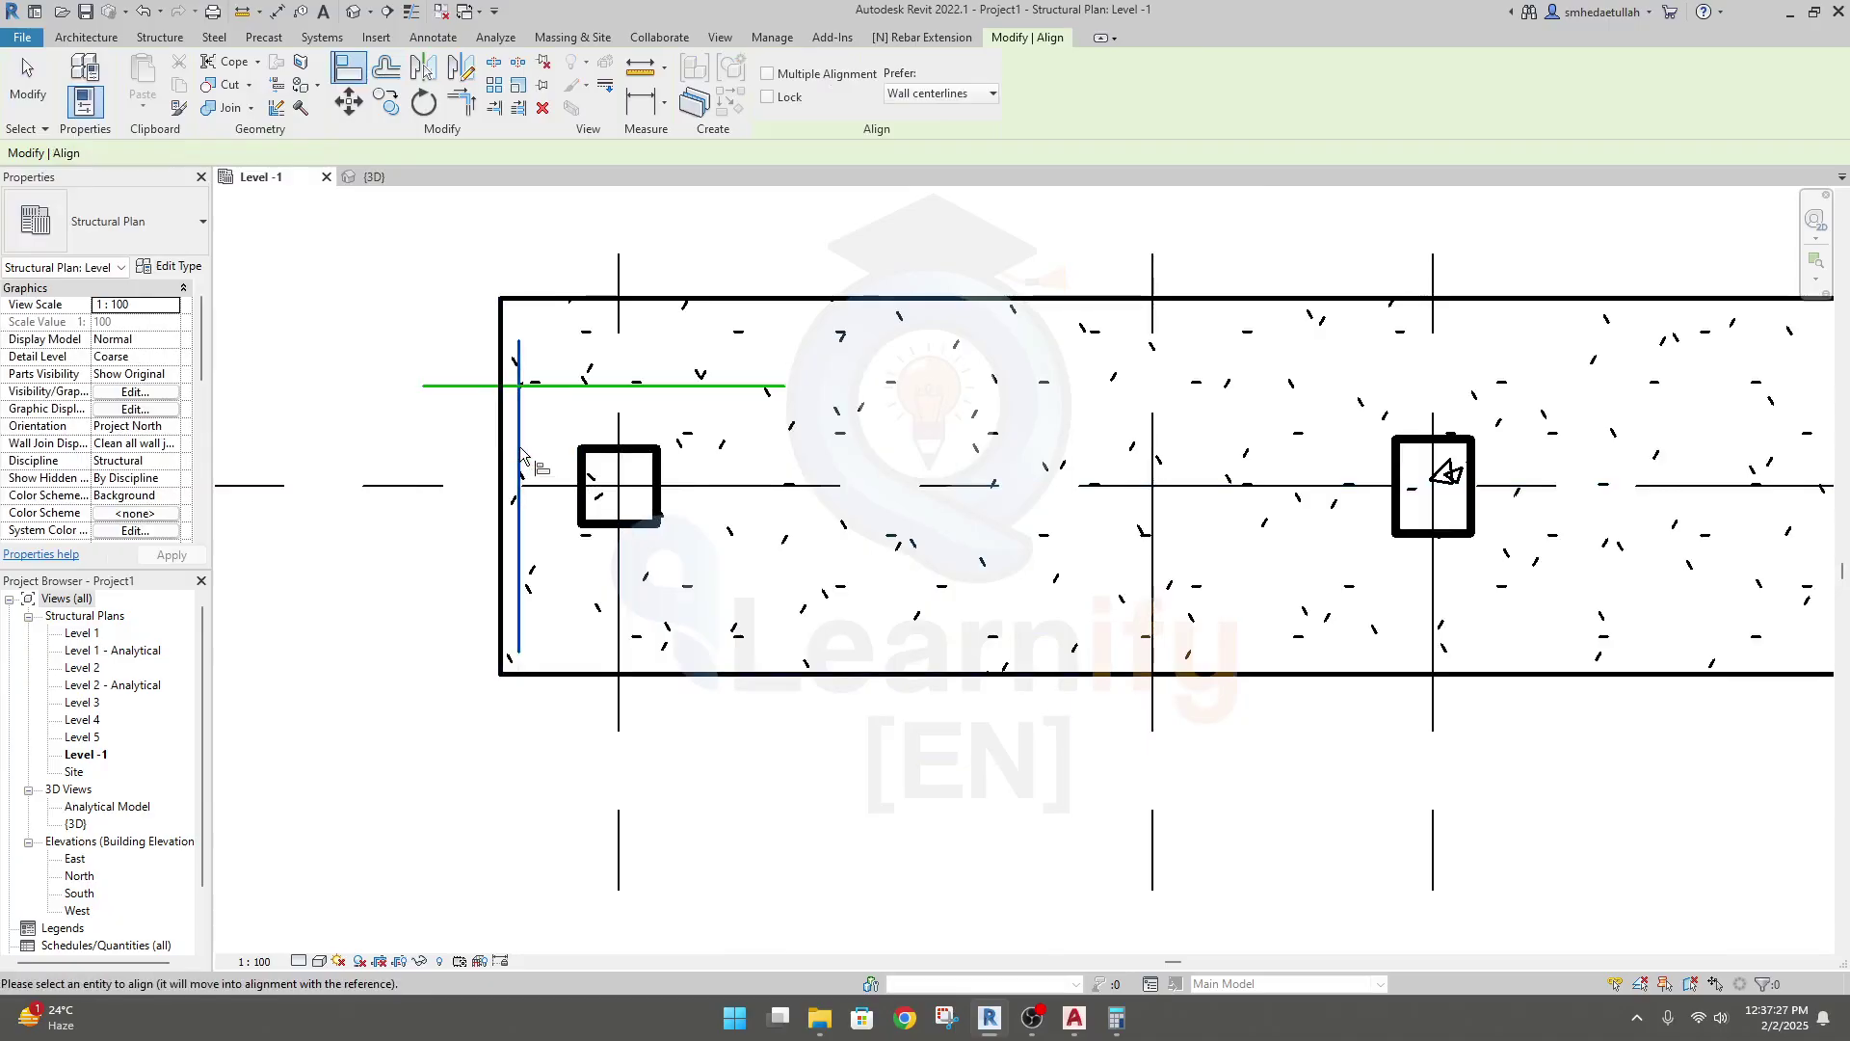
{"action": "left_click", "coordinate": [502, 454]}
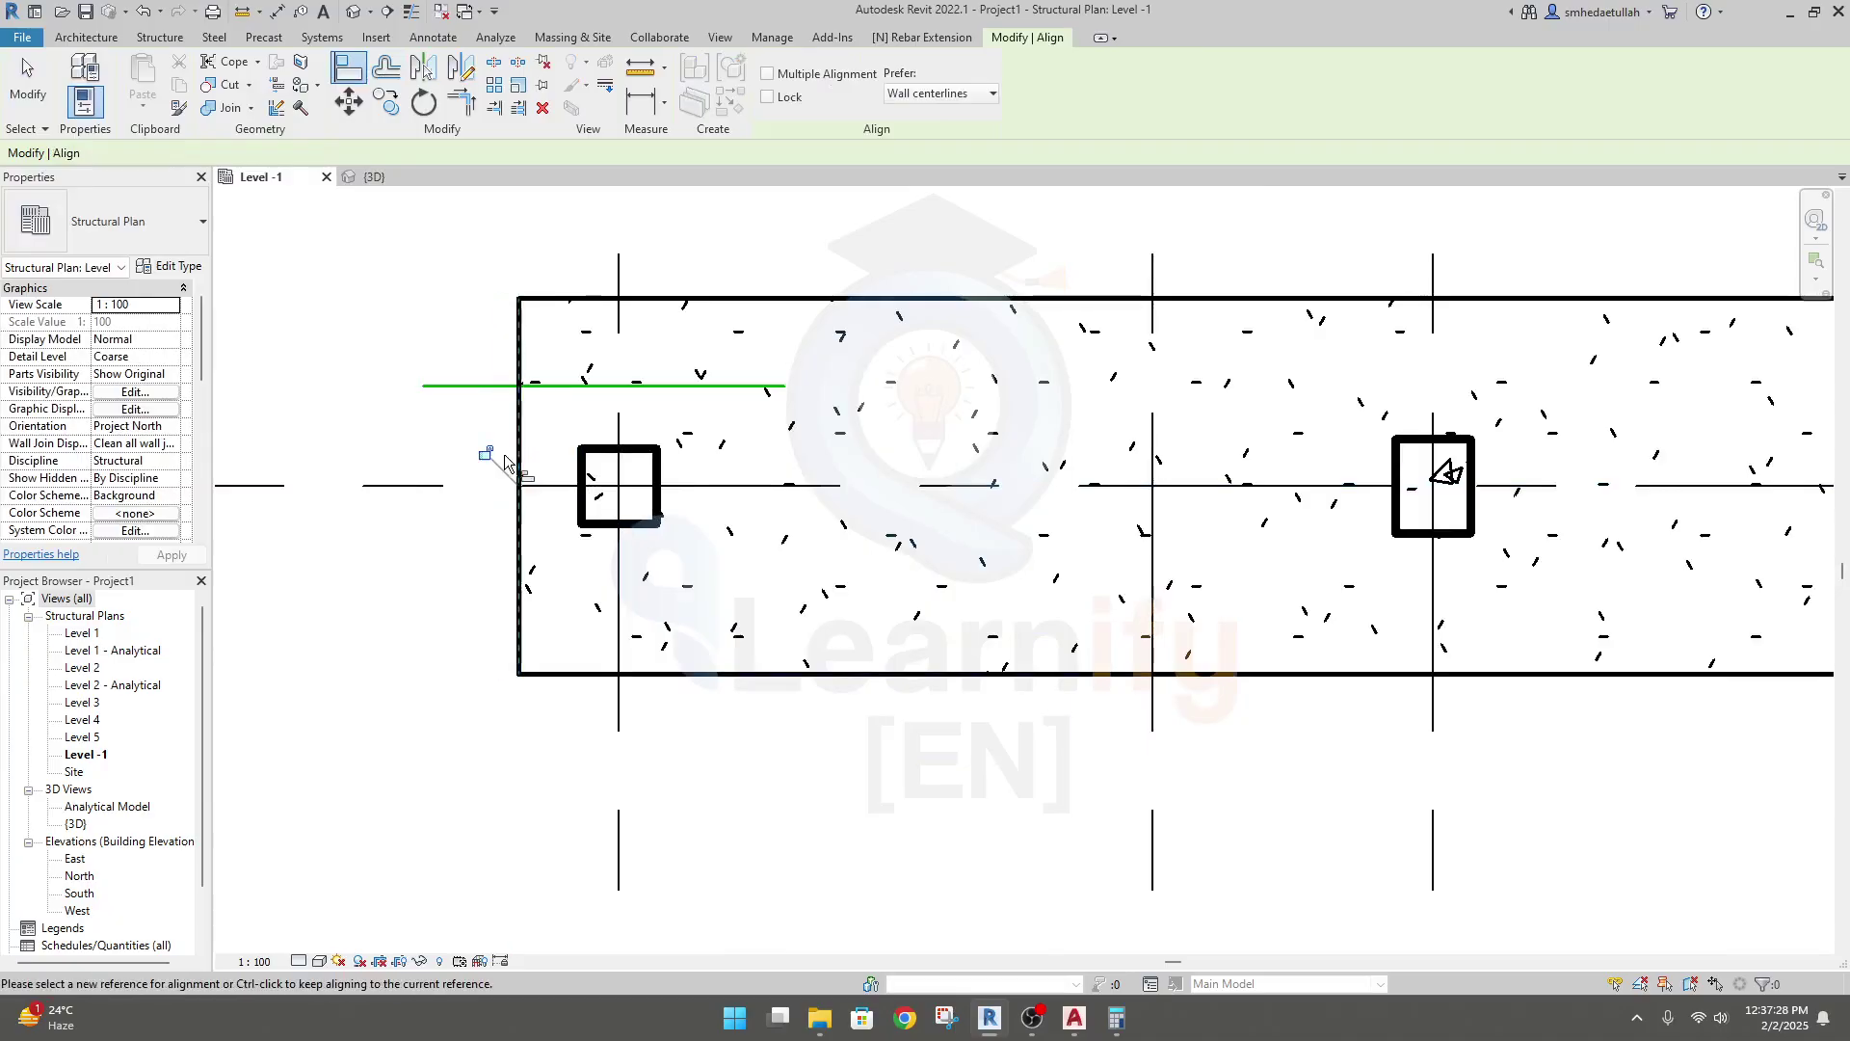
{"action": "left_click", "coordinate": [668, 353]}
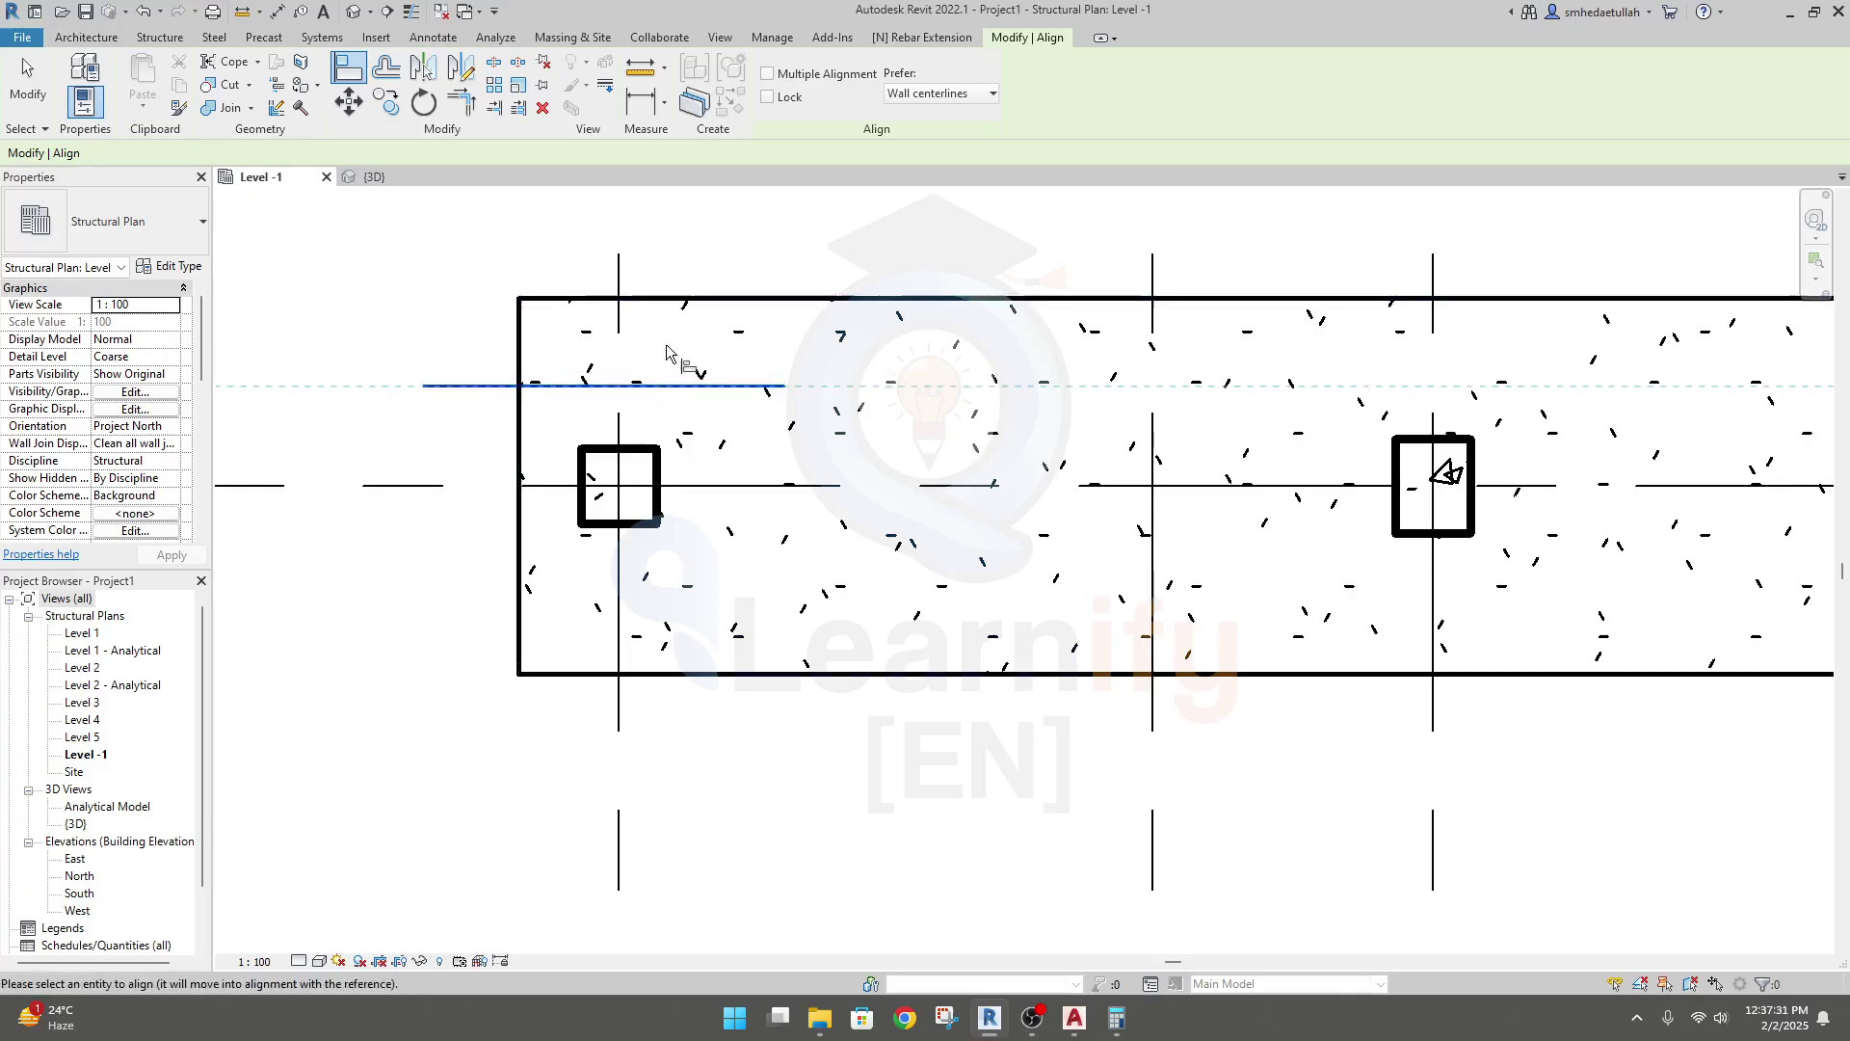
{"action": "left_click", "coordinate": [670, 298]}
{"action": "scroll", "coordinate": [674, 286], "scroll_direction": "down", "scroll_amount": 2}
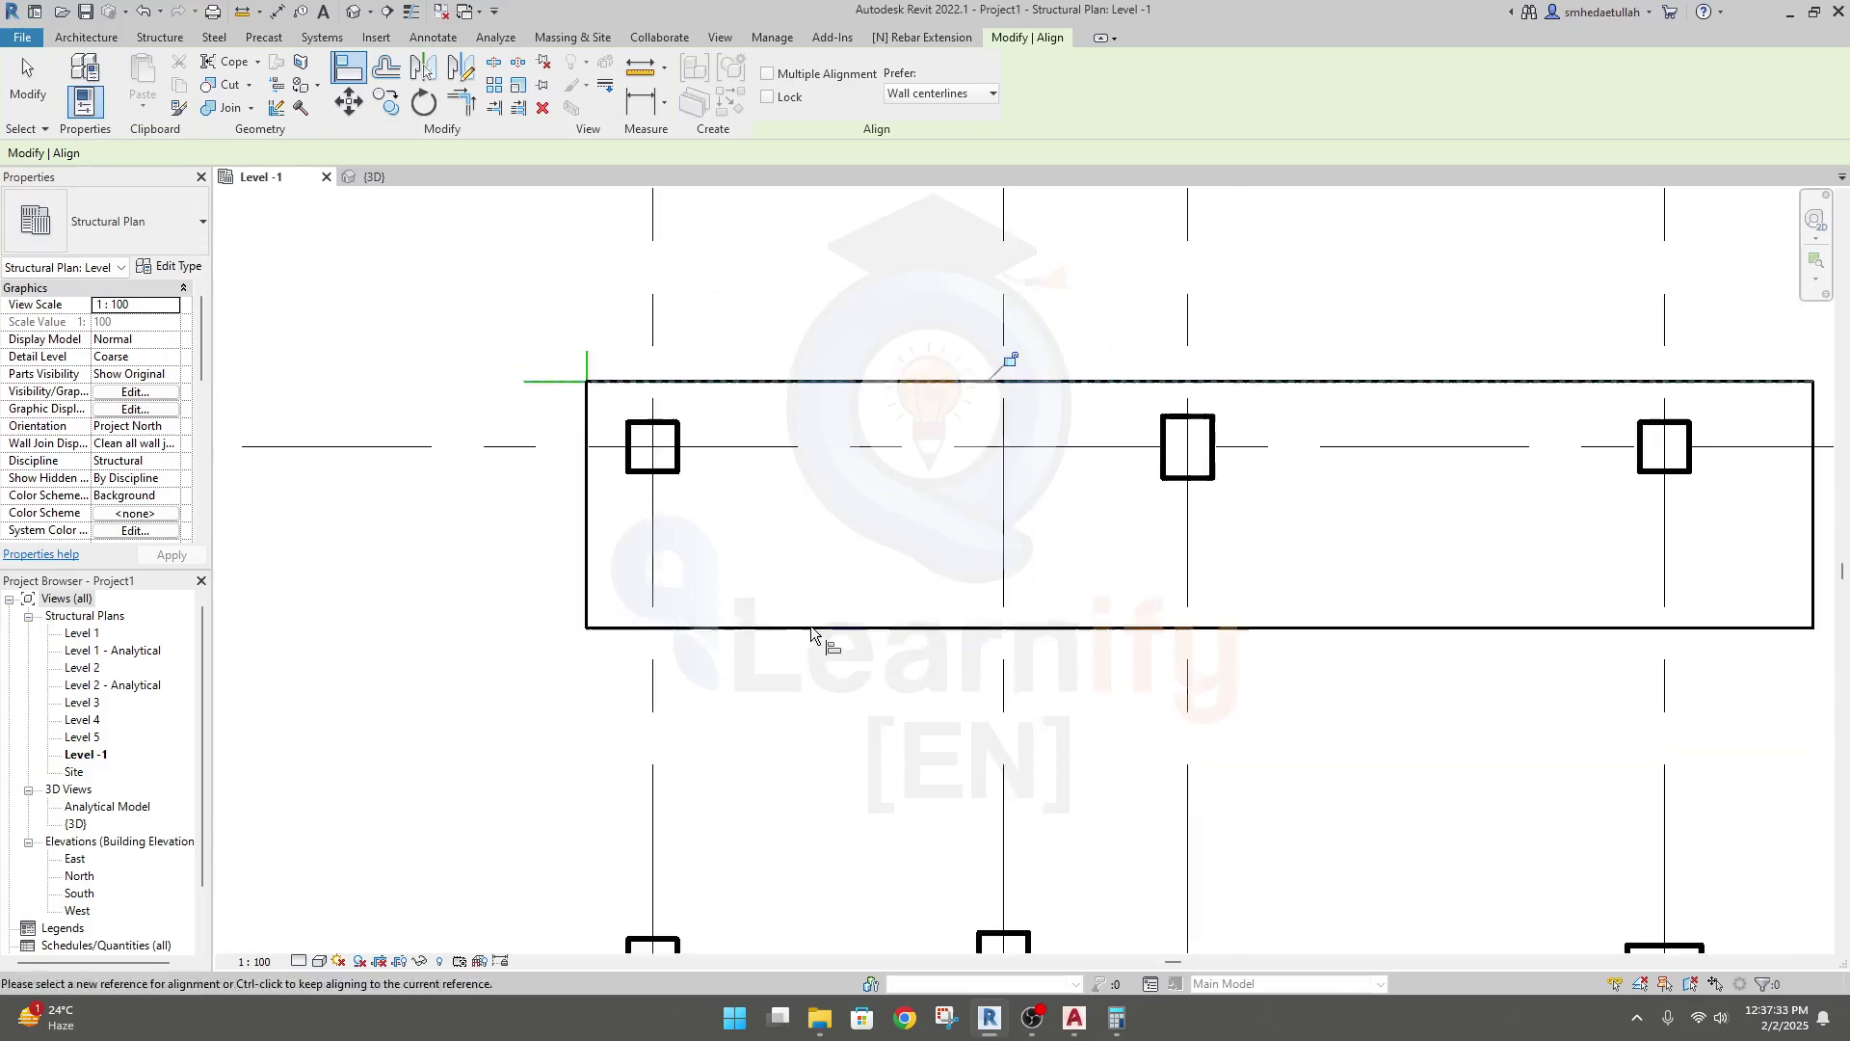
{"action": "left_click", "coordinate": [812, 626]}
{"action": "key", "text": "Escape"}
Step: Delete both helper model lines
{"action": "scroll", "coordinate": [588, 453], "scroll_direction": "up", "scroll_amount": 2}
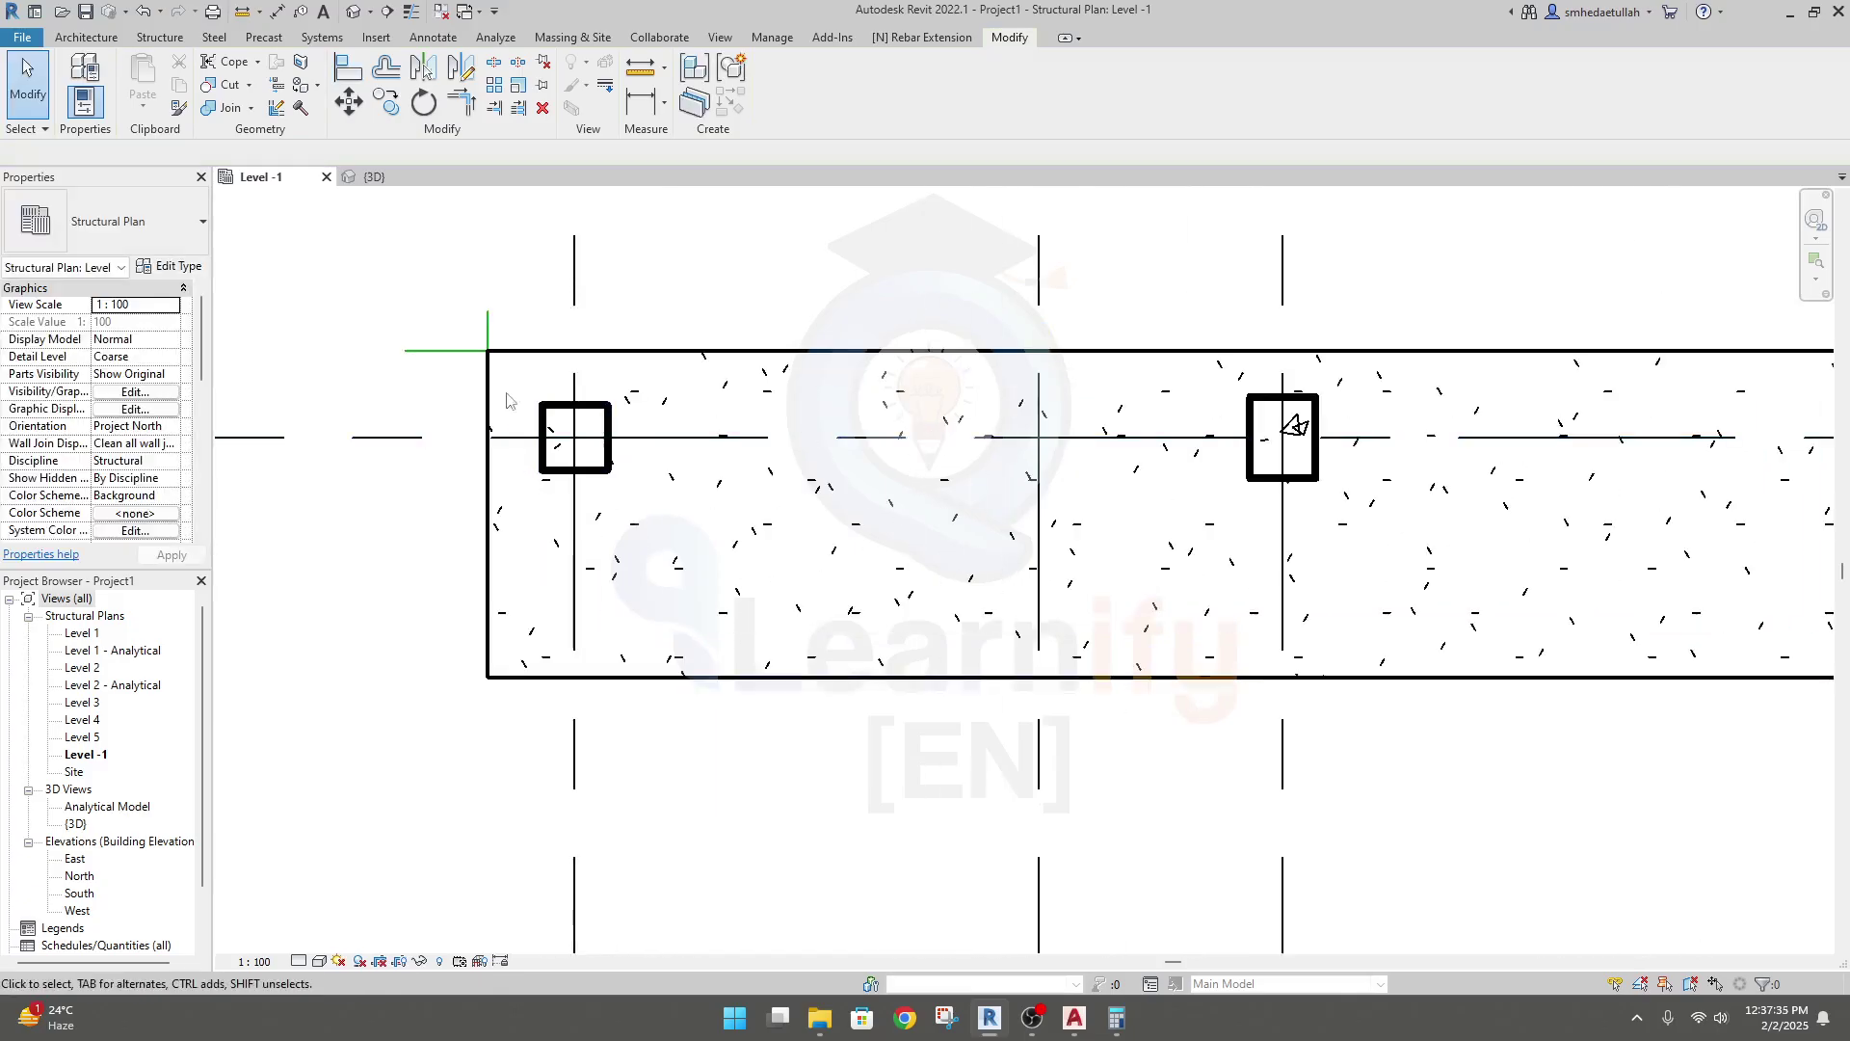
{"action": "left_click", "coordinate": [488, 332]}
{"action": "key", "text": "Delete"}
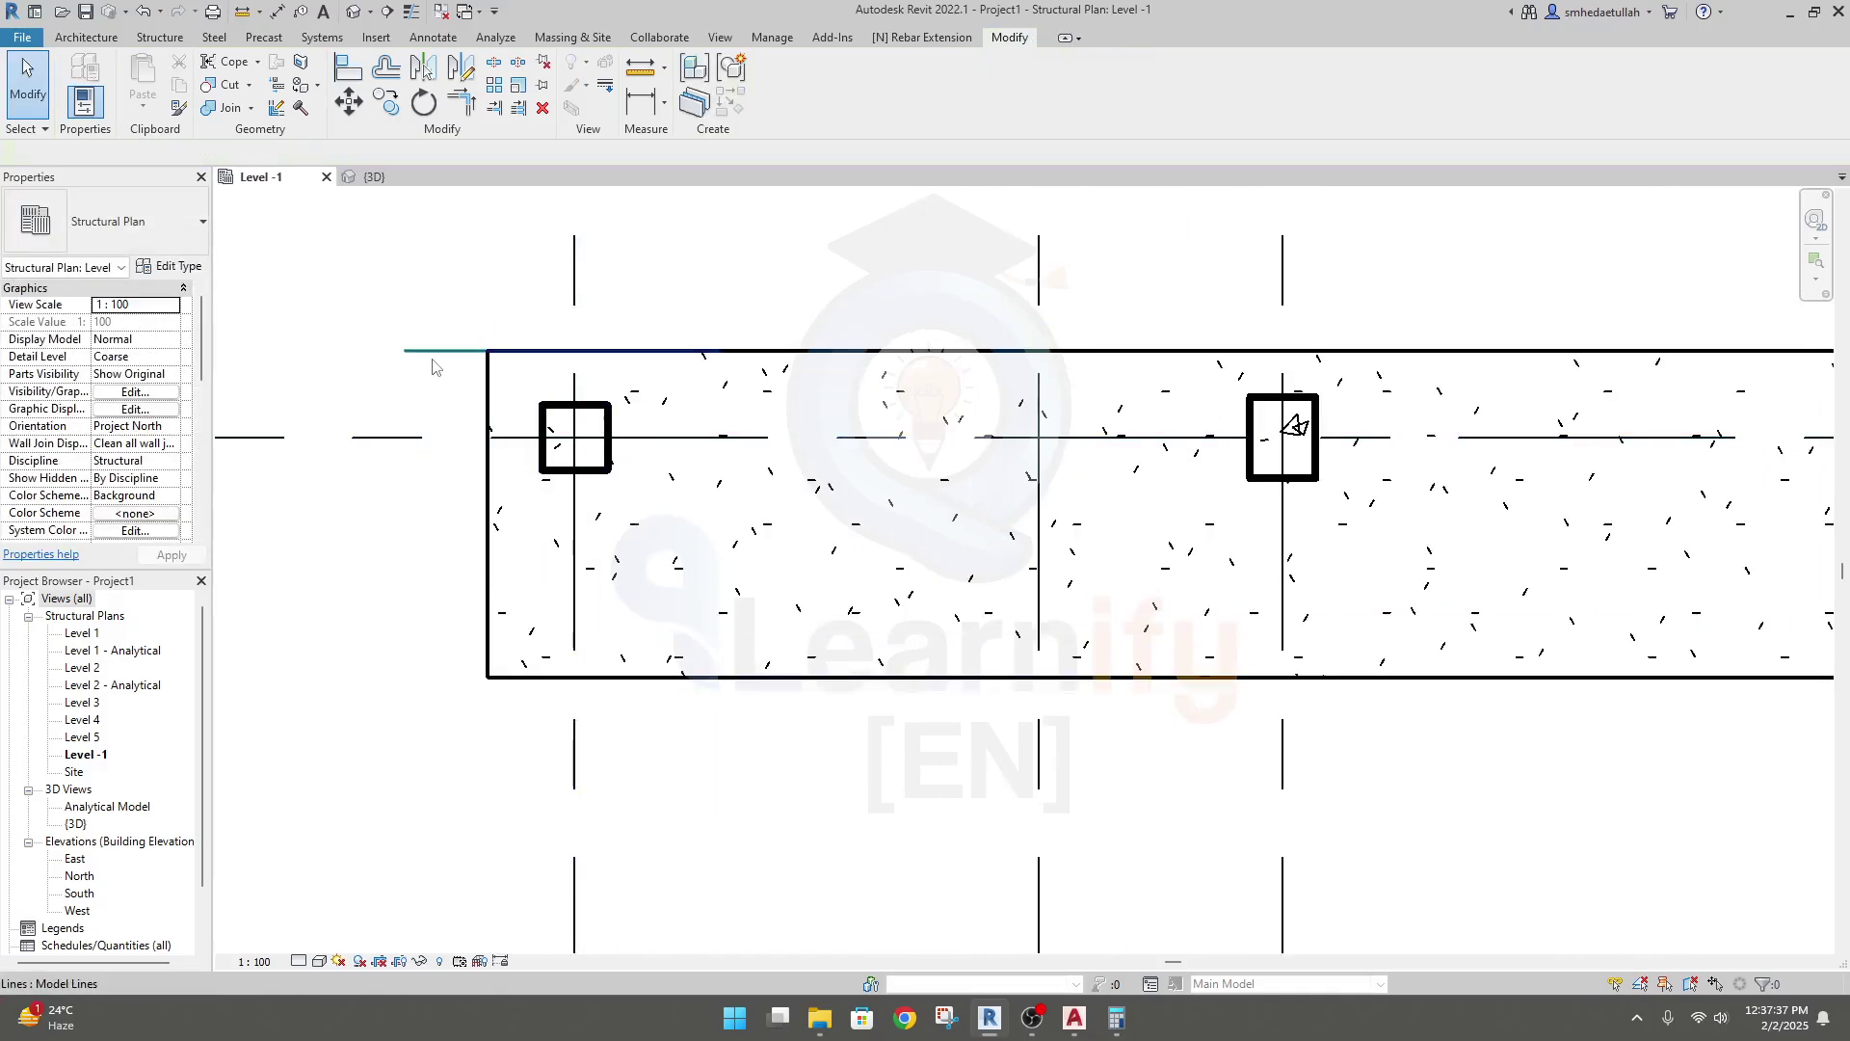
{"action": "left_click", "coordinate": [432, 353]}
{"action": "key", "text": "Delete"}
{"action": "scroll", "coordinate": [703, 575], "scroll_direction": "down", "scroll_amount": 2}
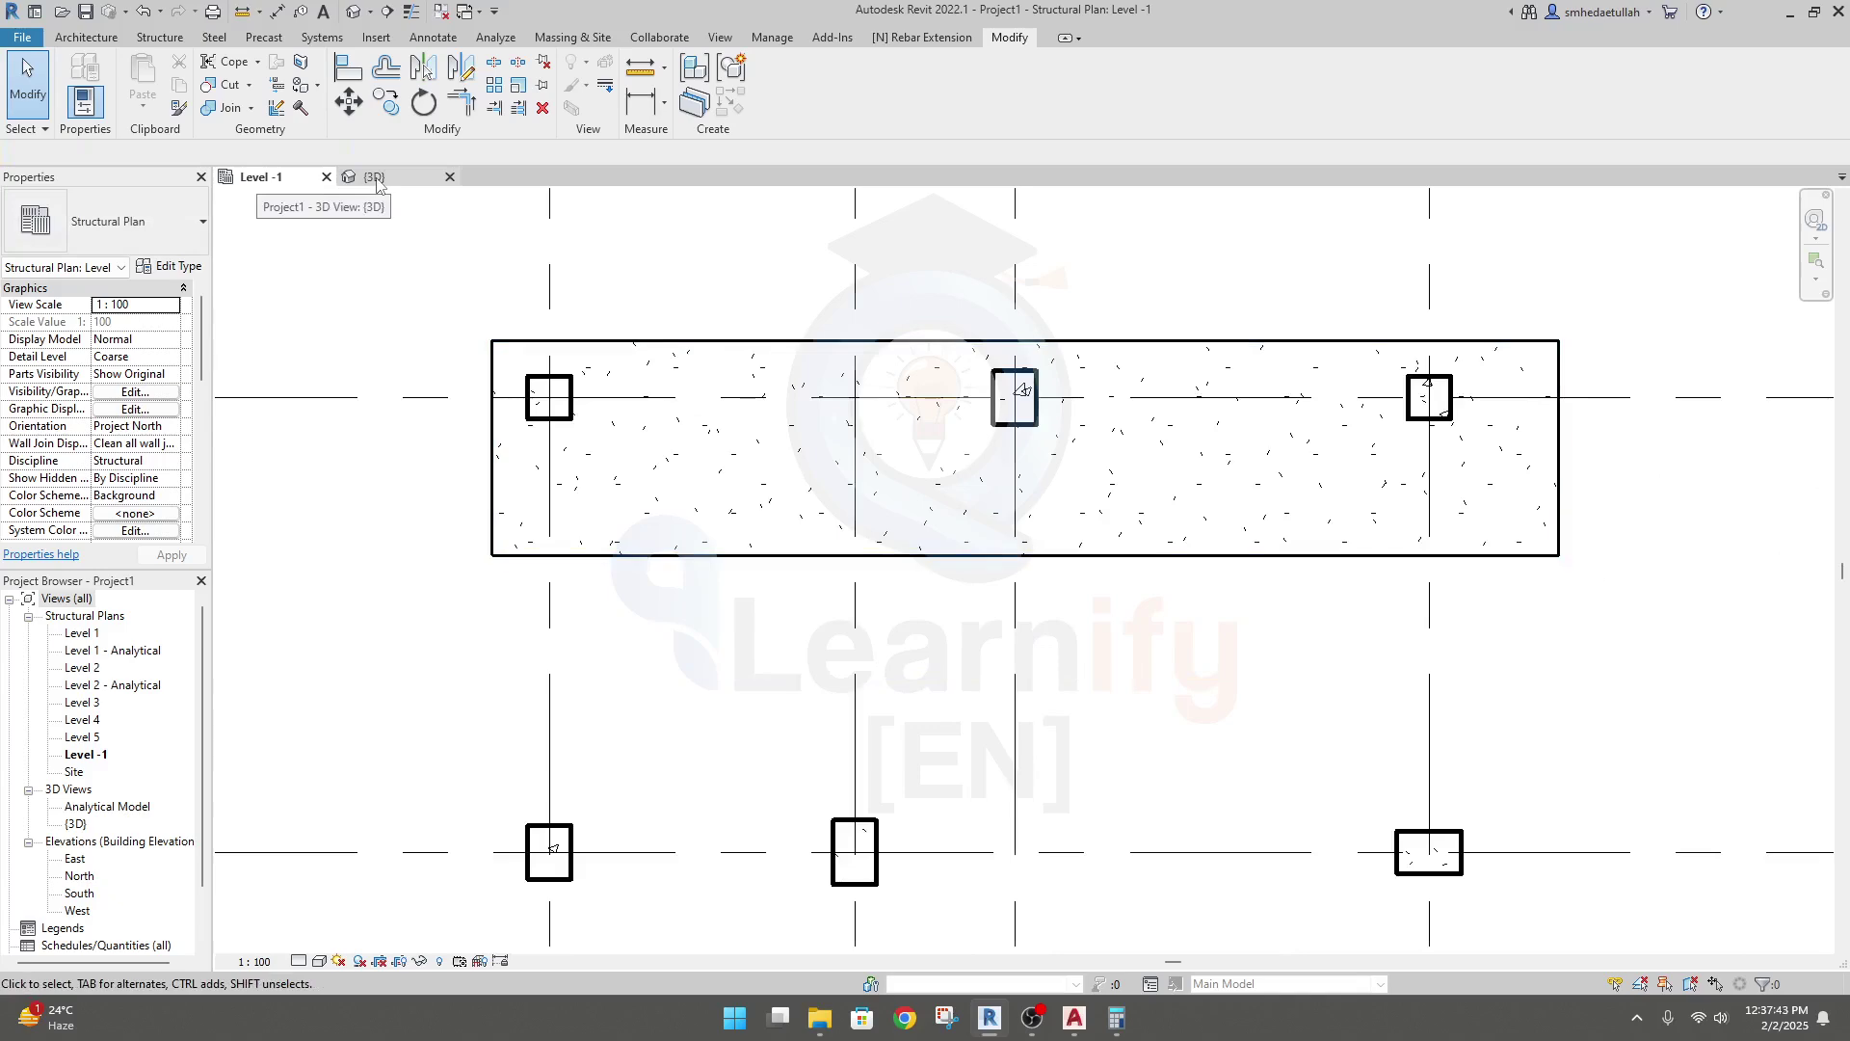
{"action": "left_click", "coordinate": [376, 179]}
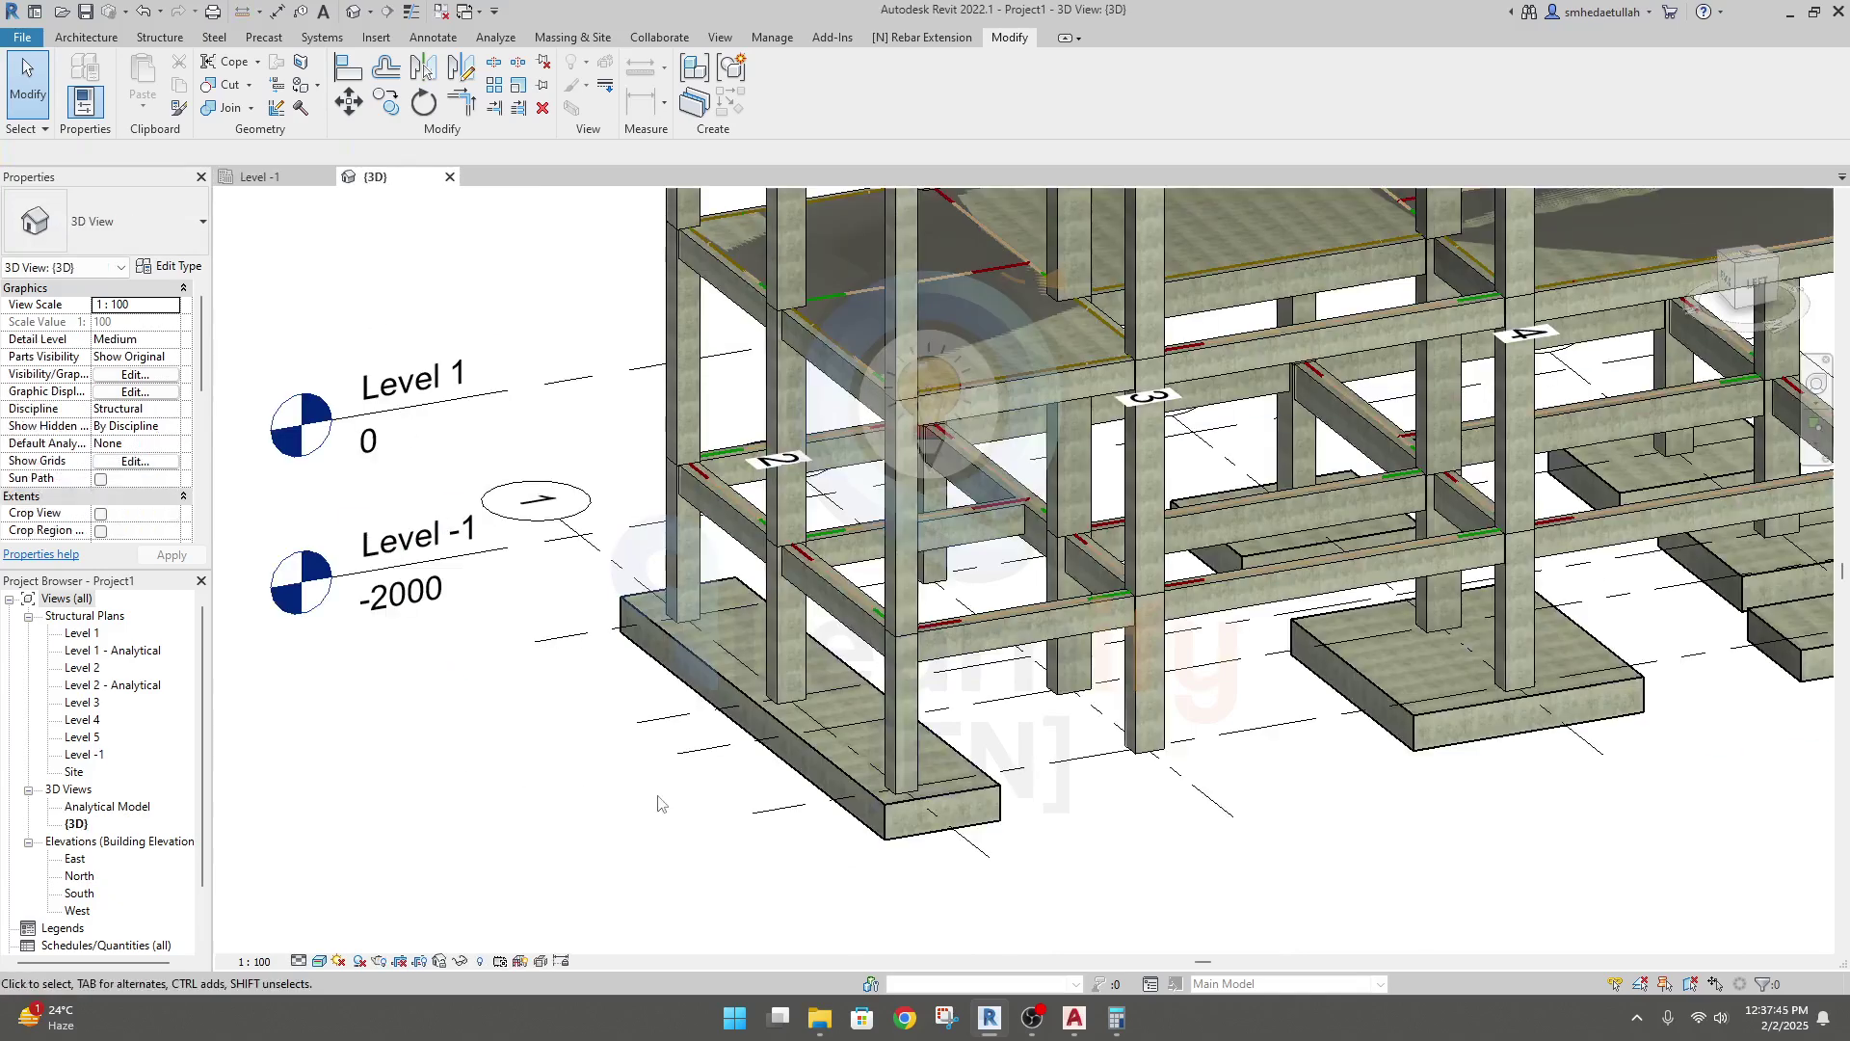
{"action": "scroll", "coordinate": [661, 803], "scroll_direction": "up", "scroll_amount": 2}
{"action": "scroll", "coordinate": [578, 771], "scroll_direction": "up", "scroll_amount": 1}
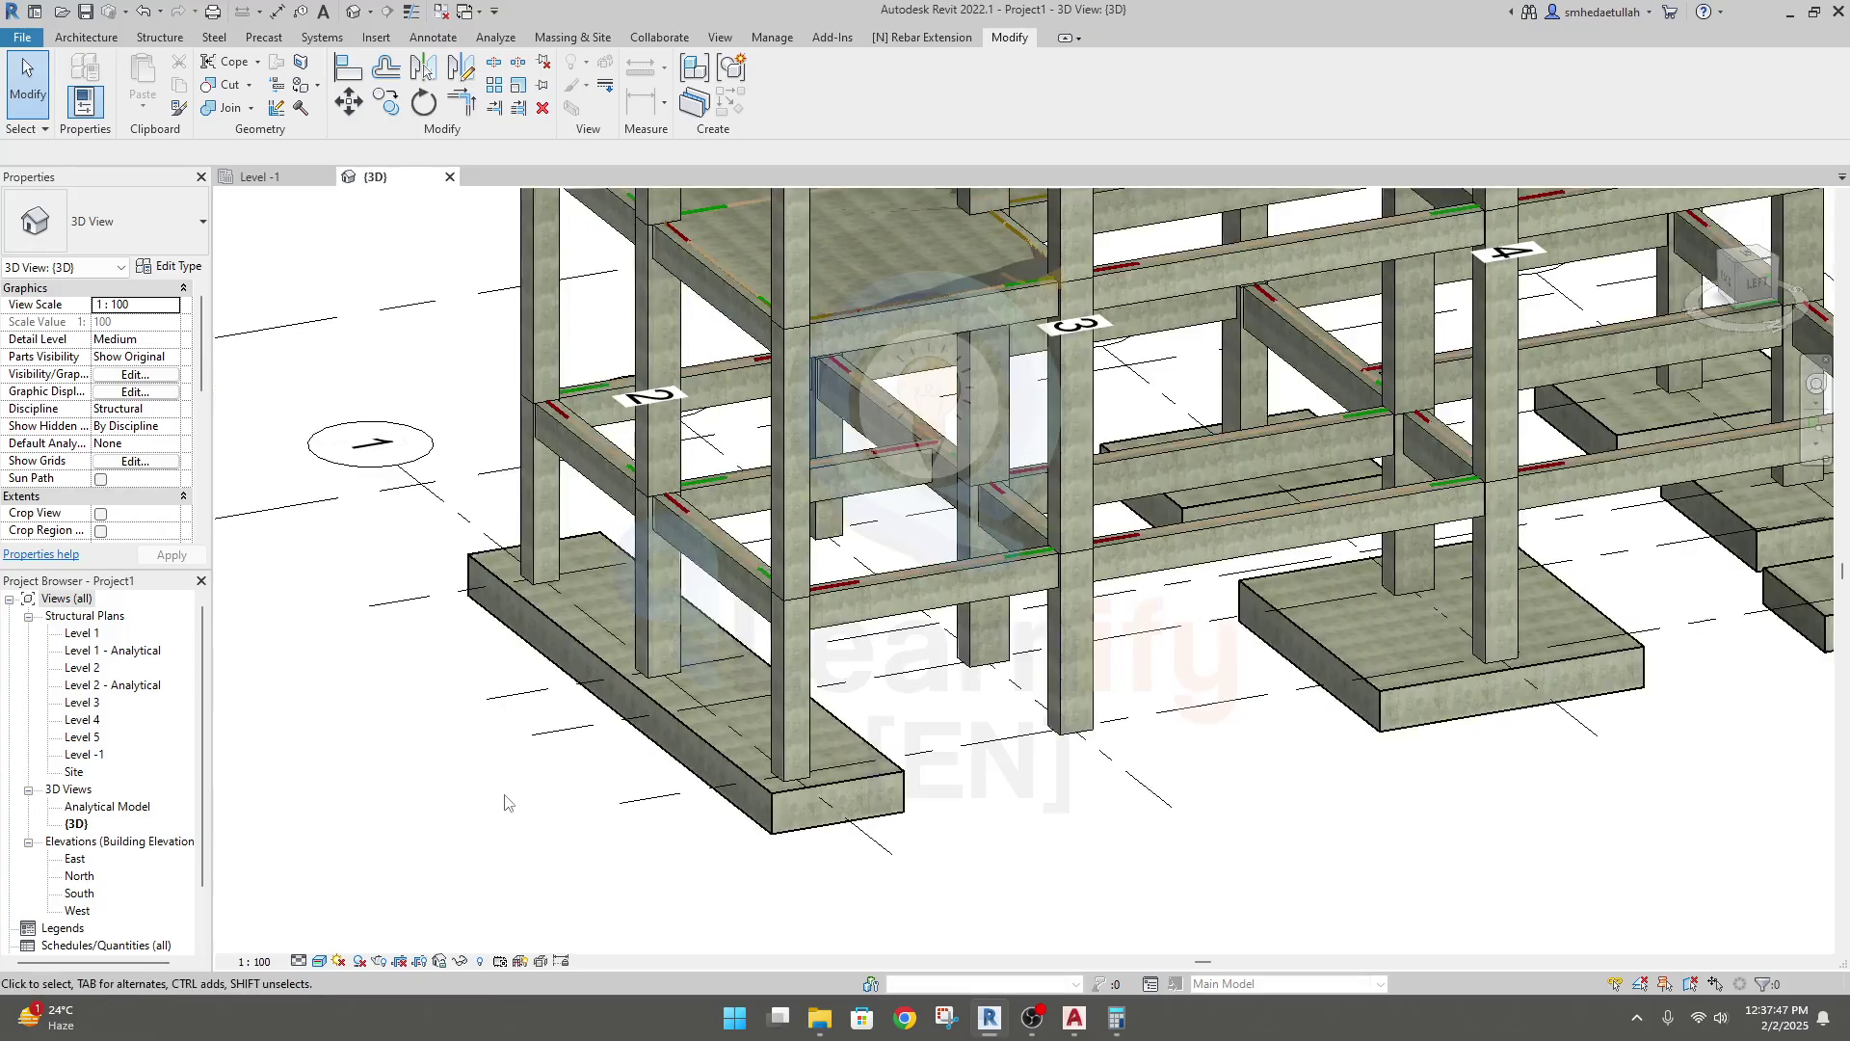
{"action": "key", "text": "ctrl+Tab"}
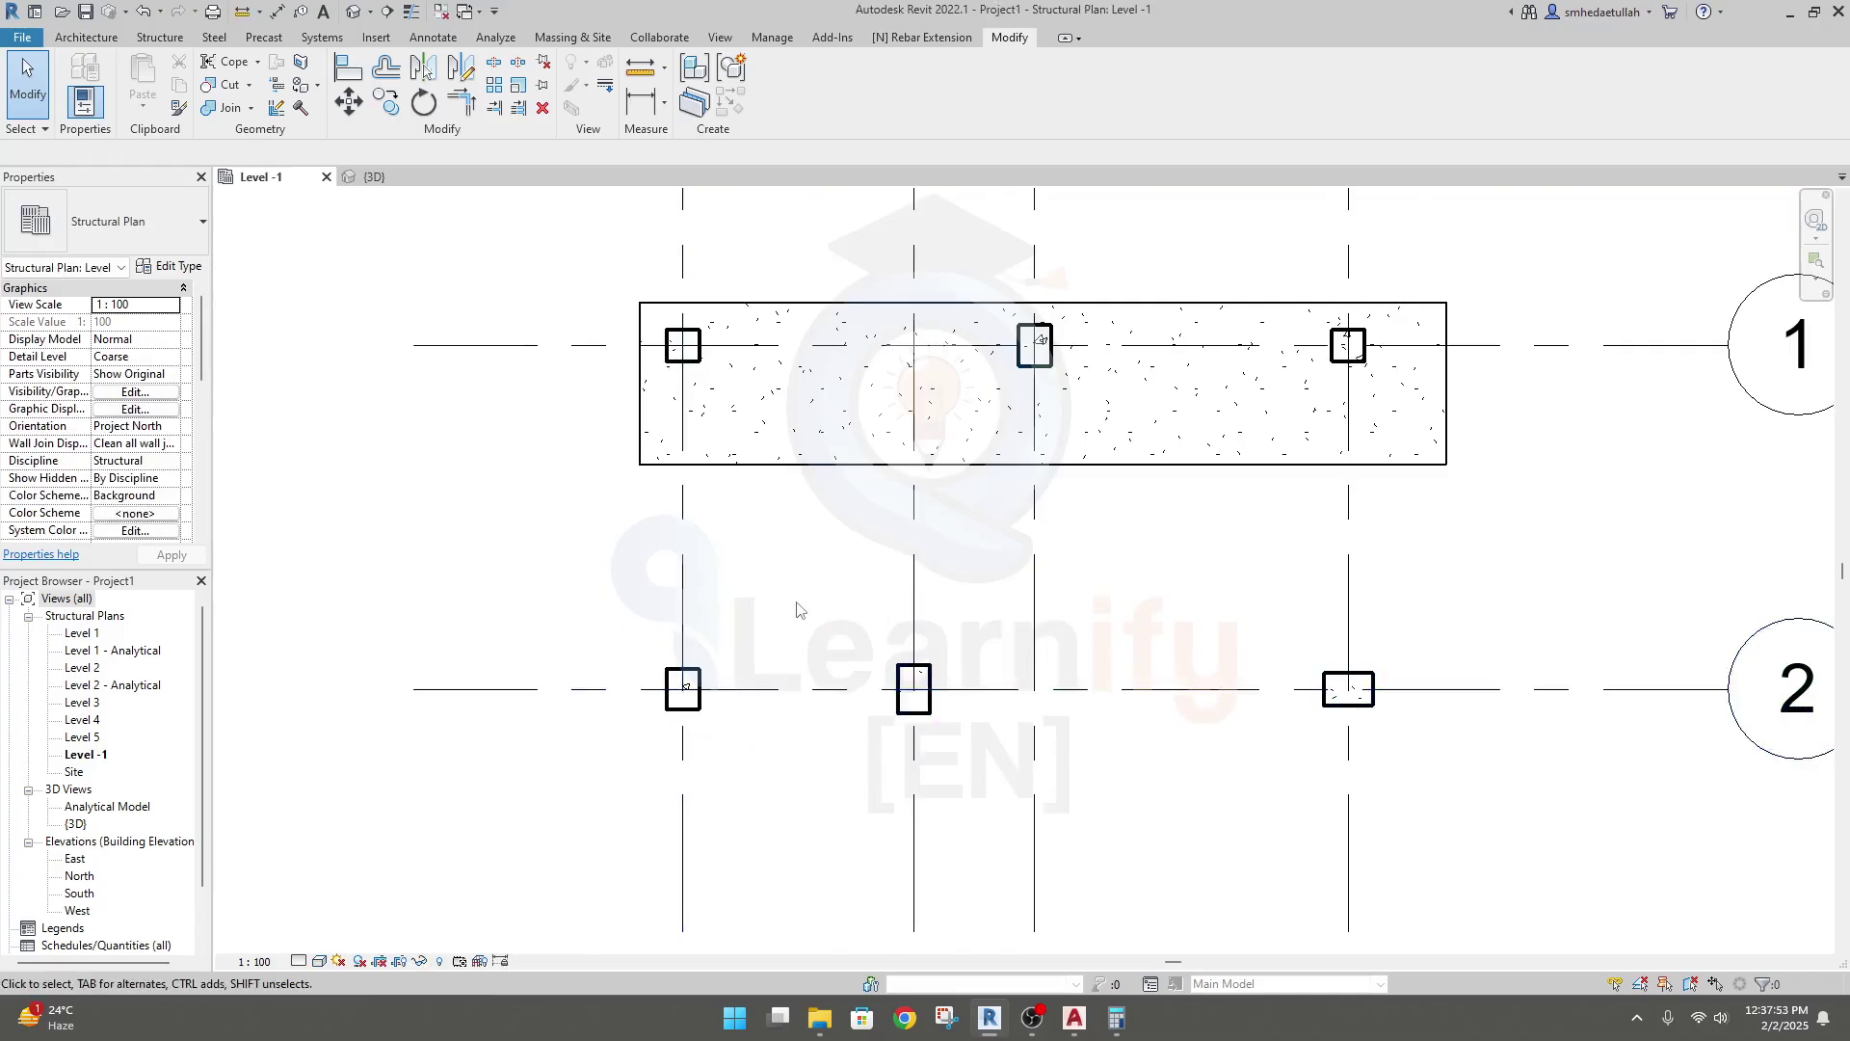
Step: Reveal the lower grids of the Level -1 plan and display the Naviate Rebar Extension ribbon tools
{"action": "middle_click_drag", "start_coordinate": [750, 776], "coordinate": [755, 651]}
{"action": "scroll", "coordinate": [746, 690], "scroll_direction": "down", "scroll_amount": 4}
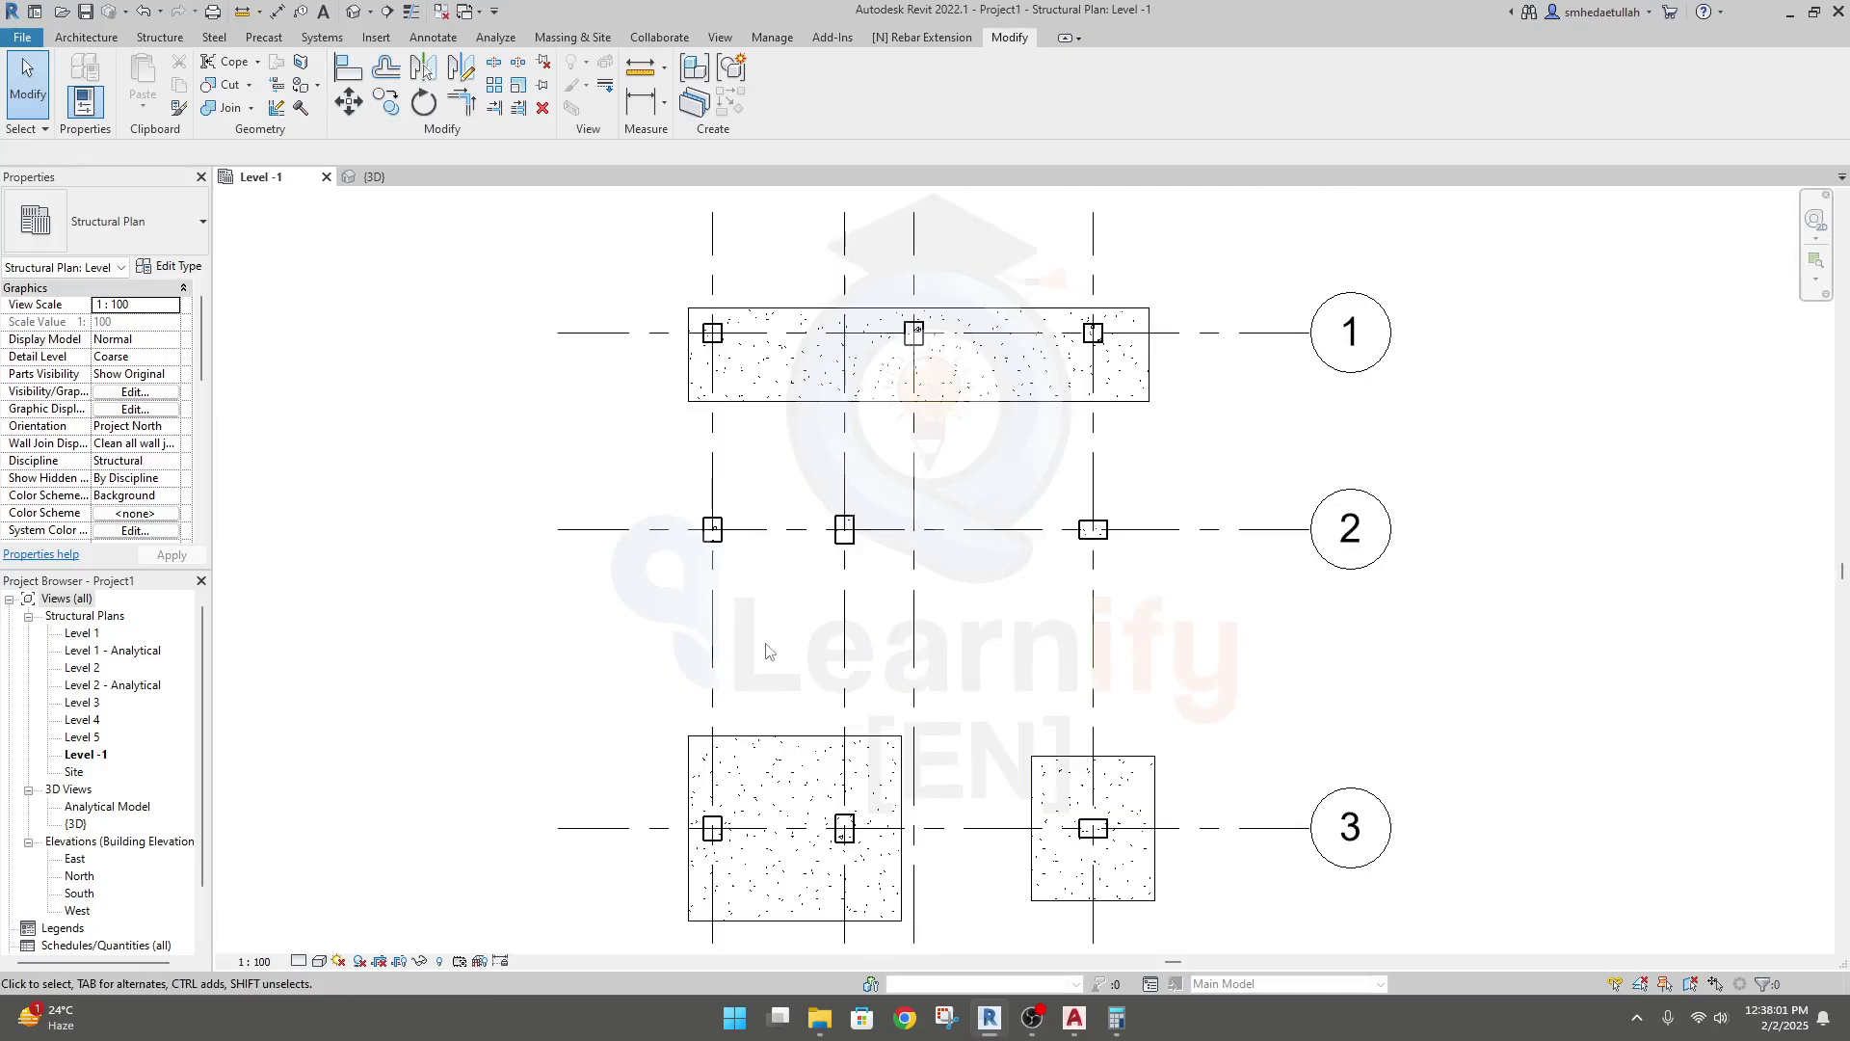
{"action": "left_click", "coordinate": [935, 41]}
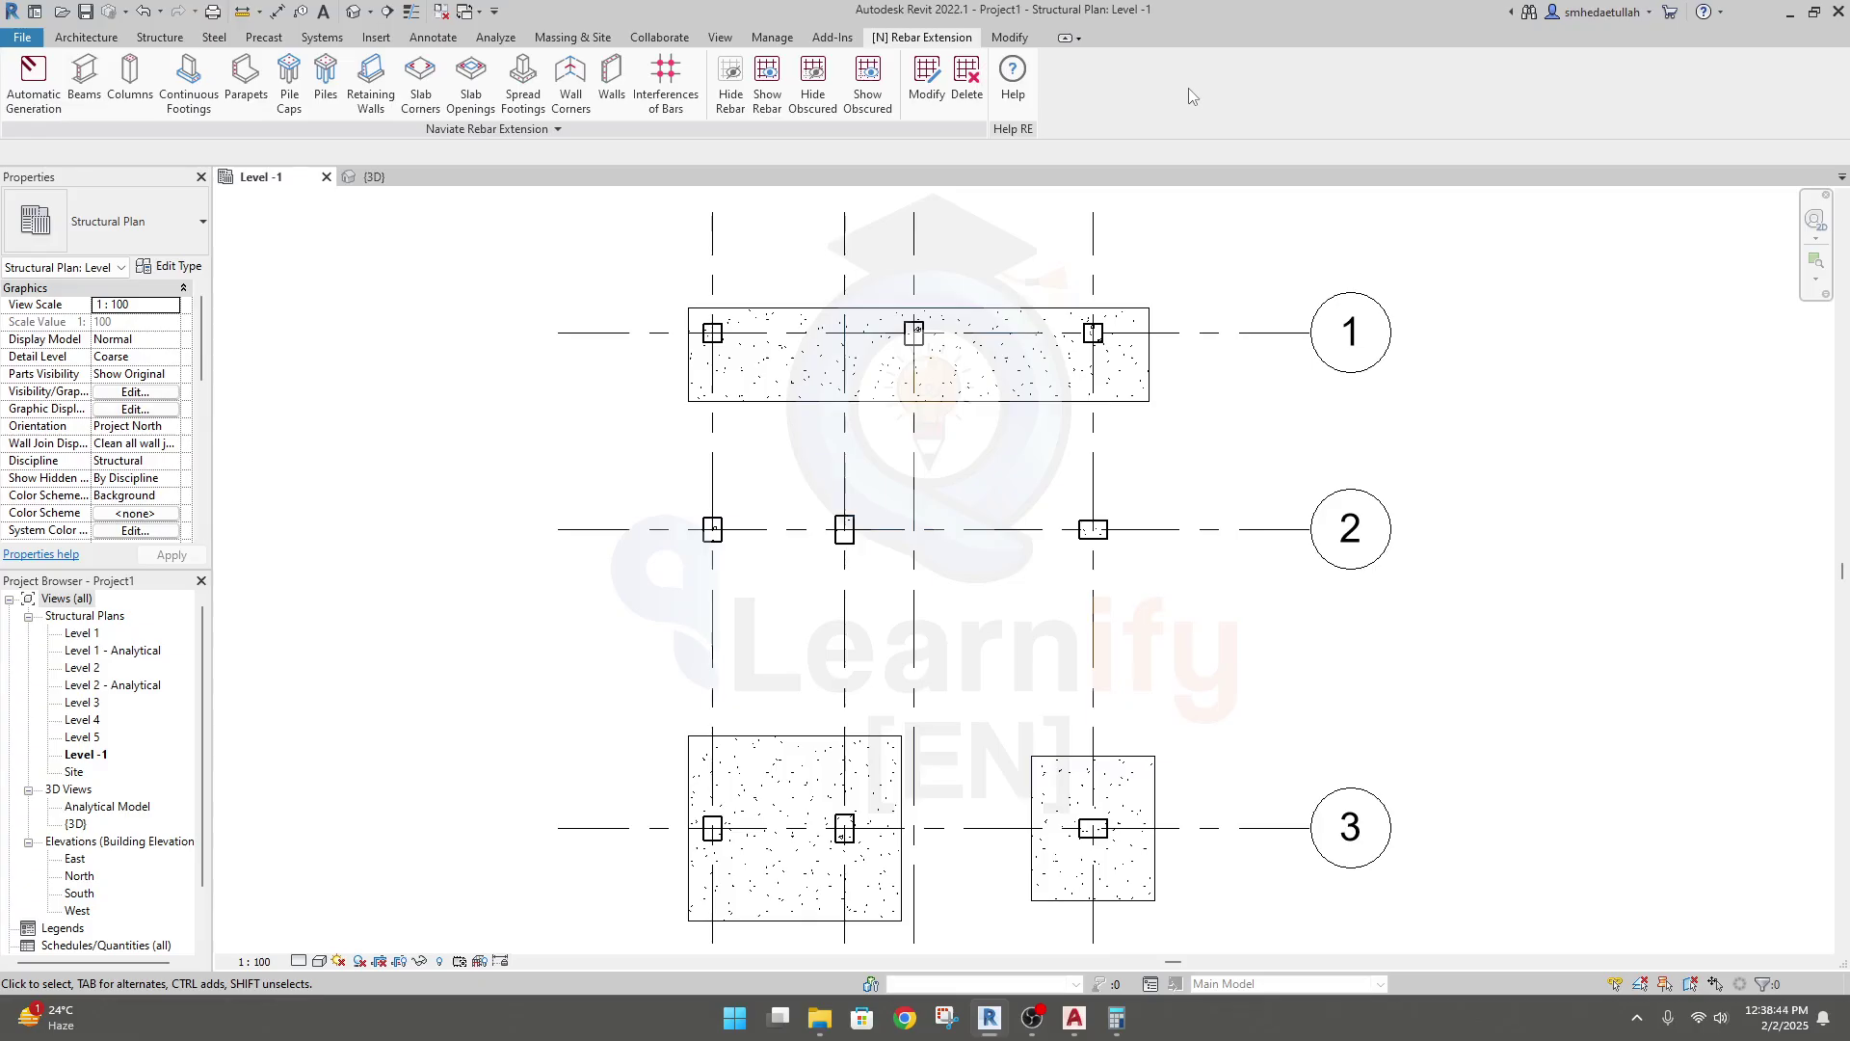
{"action": "scroll", "coordinate": [497, 425], "scroll_direction": "down", "scroll_amount": 2}
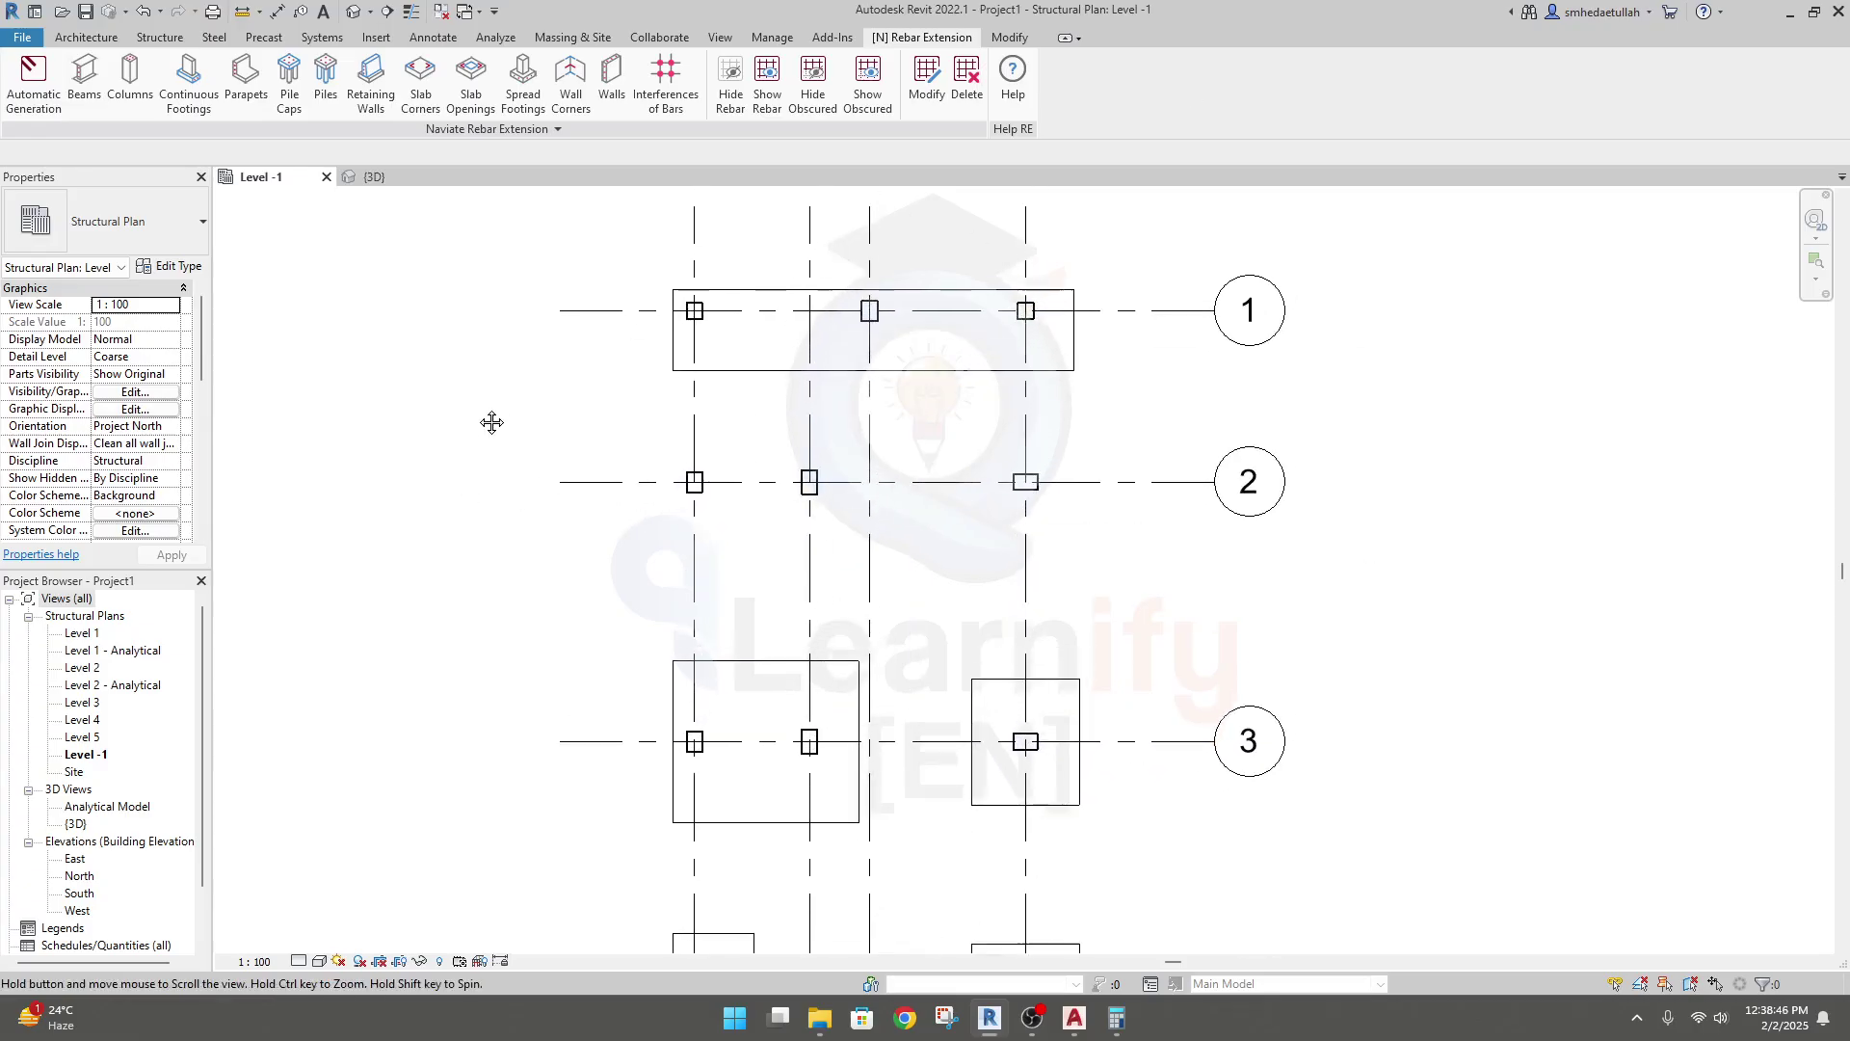